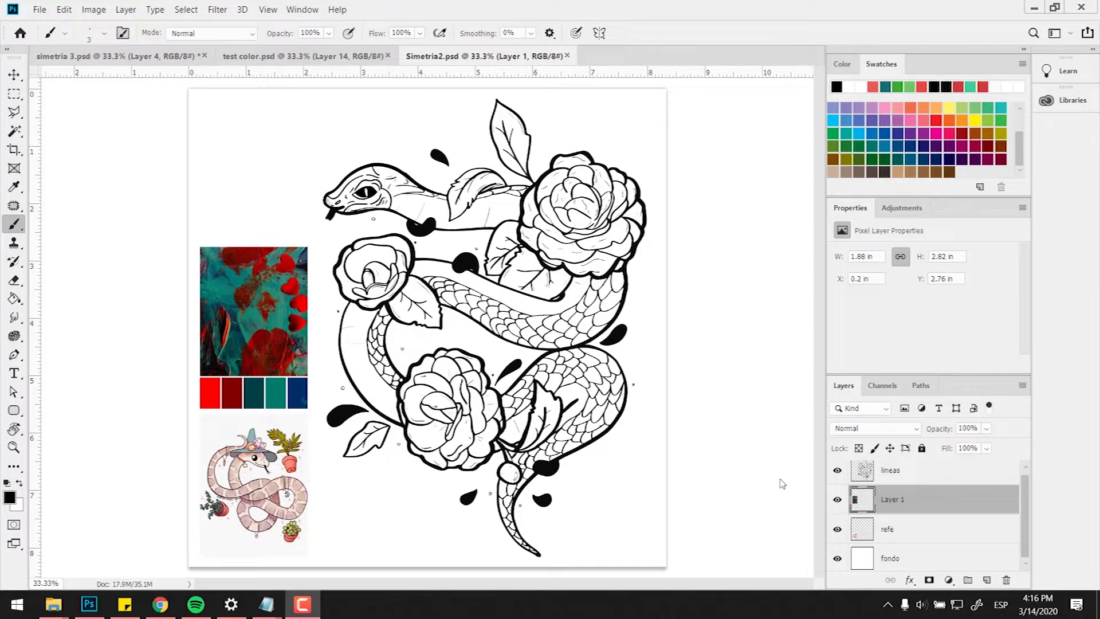
# - Examine the snake-with-hat reference illustration up close, along with the line art around the upper rose and scales
pyautogui.click(590, 237)
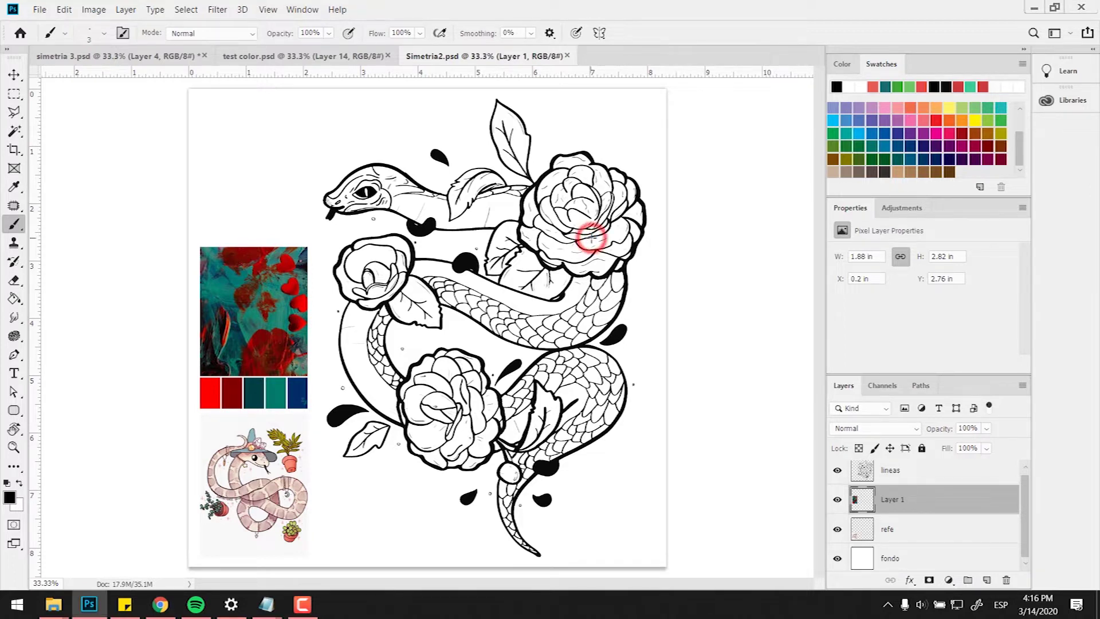
pyautogui.hotkey('ctrl', '+')
pyautogui.hotkey('ctrl', '+')
pyautogui.hotkey('ctrl', '+')
pyautogui.hotkey('ctrl', '+')
pyautogui.moveTo(446, 374); pyautogui.dragTo(659, 114)
pyautogui.moveTo(419, 400); pyautogui.dragTo(659, 126)
pyautogui.moveTo(460, 324); pyautogui.dragTo(591, 385)
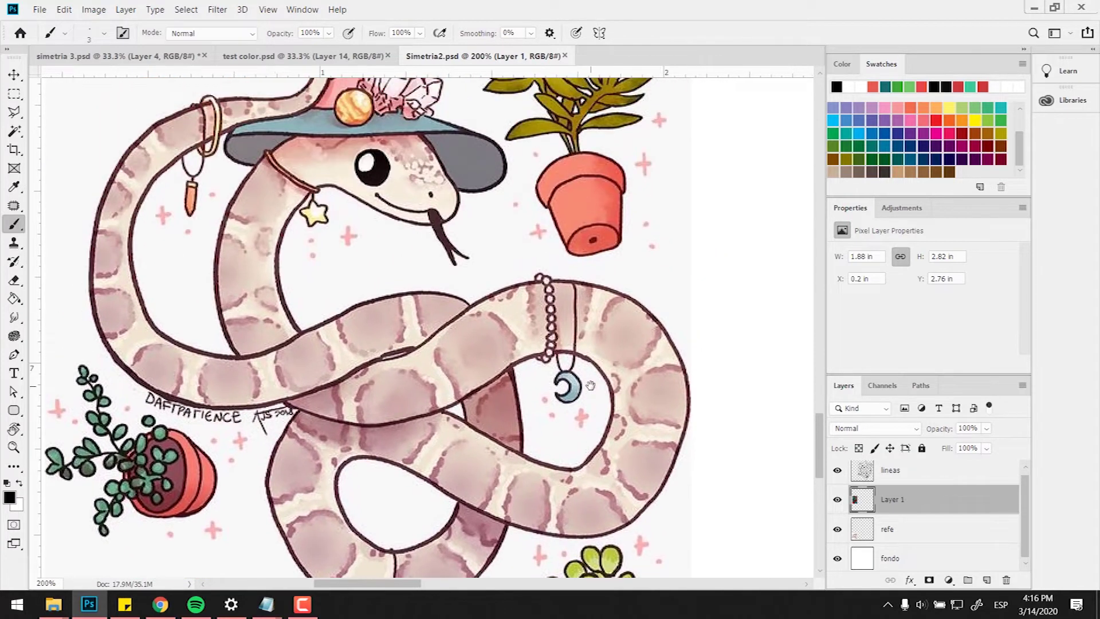
pyautogui.hotkey('ctrl', '-')
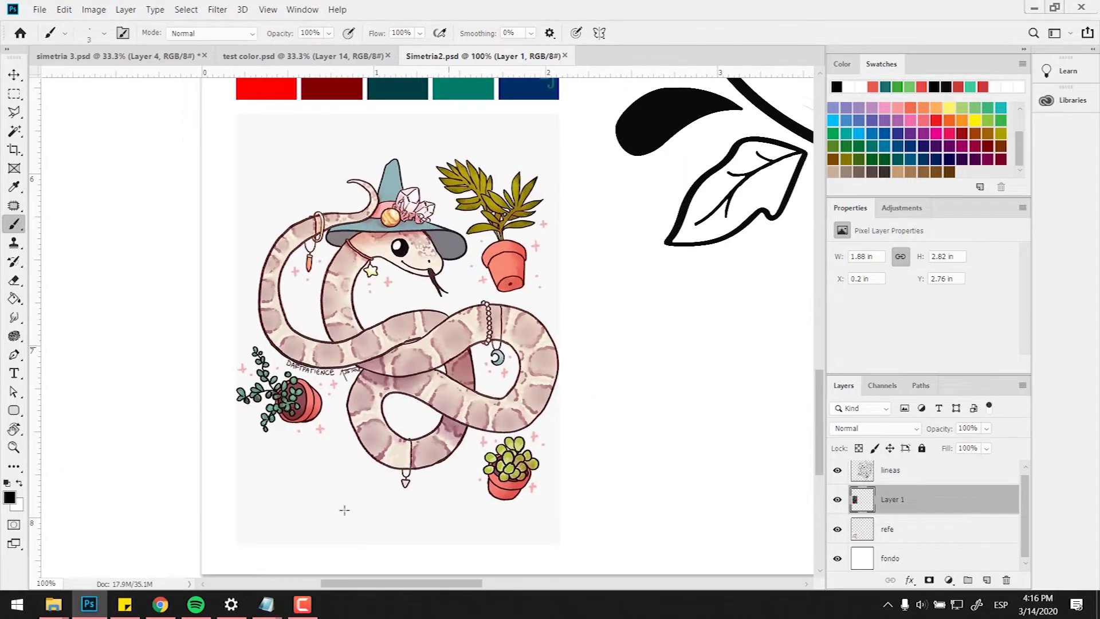
pyautogui.moveTo(688, 251); pyautogui.dragTo(268, 496)
pyautogui.moveTo(457, 218); pyautogui.dragTo(506, 494)
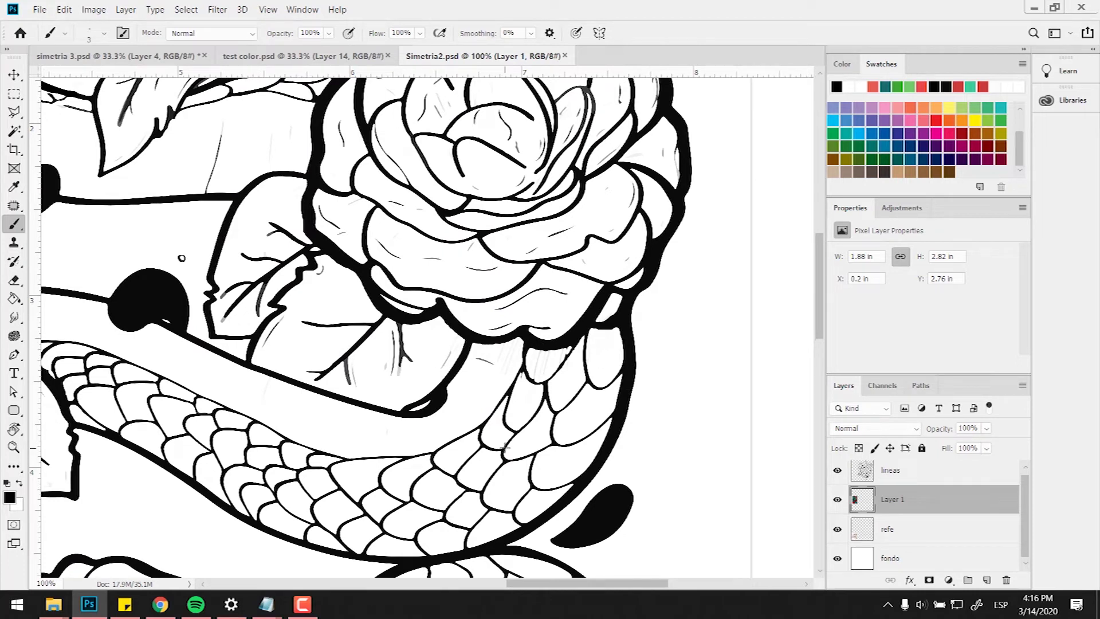
pyautogui.hotkey('ctrl', '-')
pyautogui.hotkey('ctrl', '-')
pyautogui.hotkey('ctrl', '-')
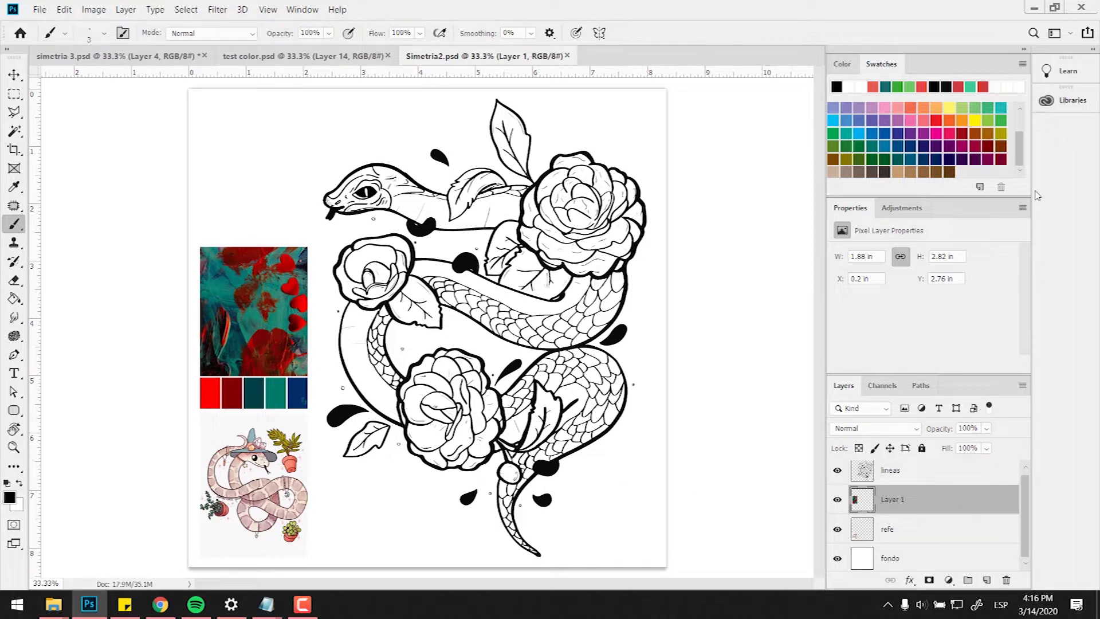
# - Close the Properties panel and enlarge the Layers panel to show every layer
pyautogui.moveTo(992, 206); pyautogui.dragTo(797, 192)
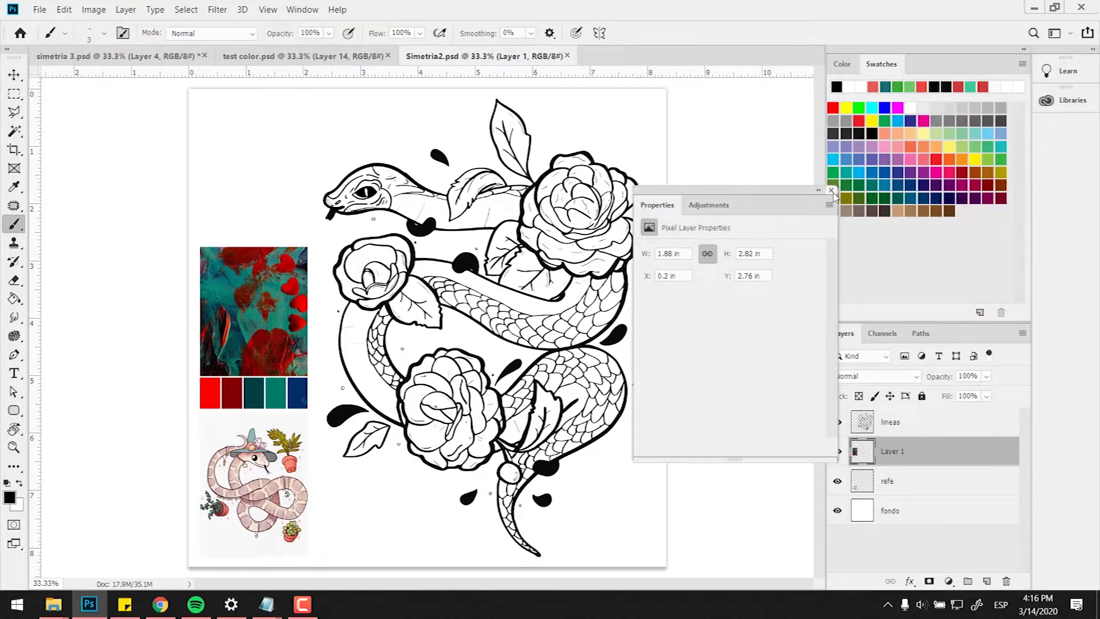
pyautogui.click(831, 189)
pyautogui.moveTo(936, 323); pyautogui.dragTo(936, 199)
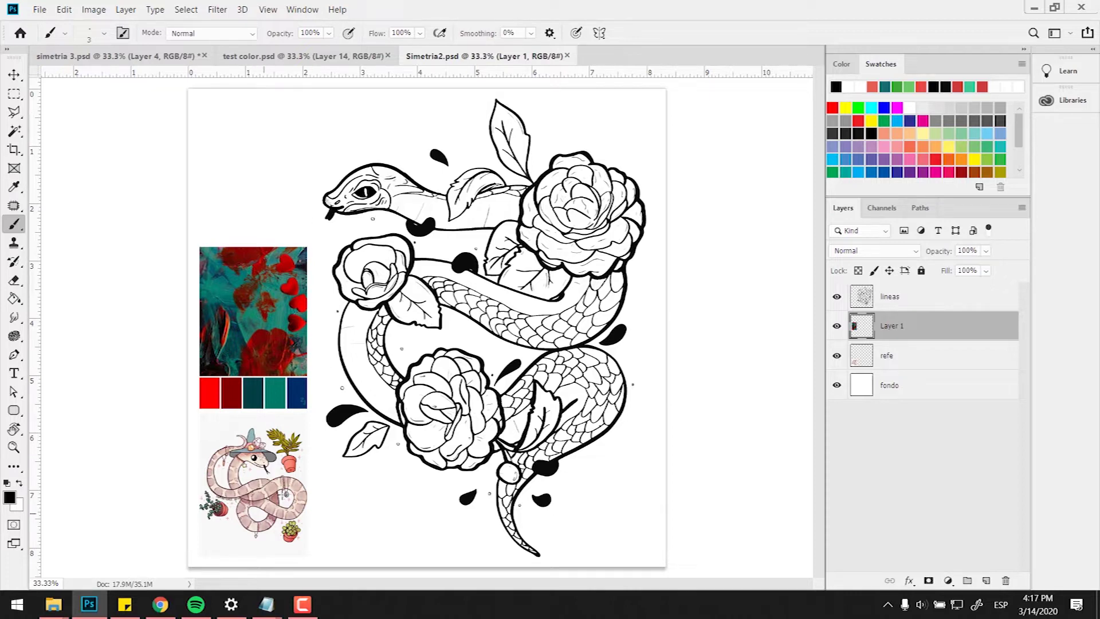
# - Hide Layer 1 and the refe layer, and create a layer group named REFES above them
pyautogui.click(836, 326)
pyautogui.click(837, 355)
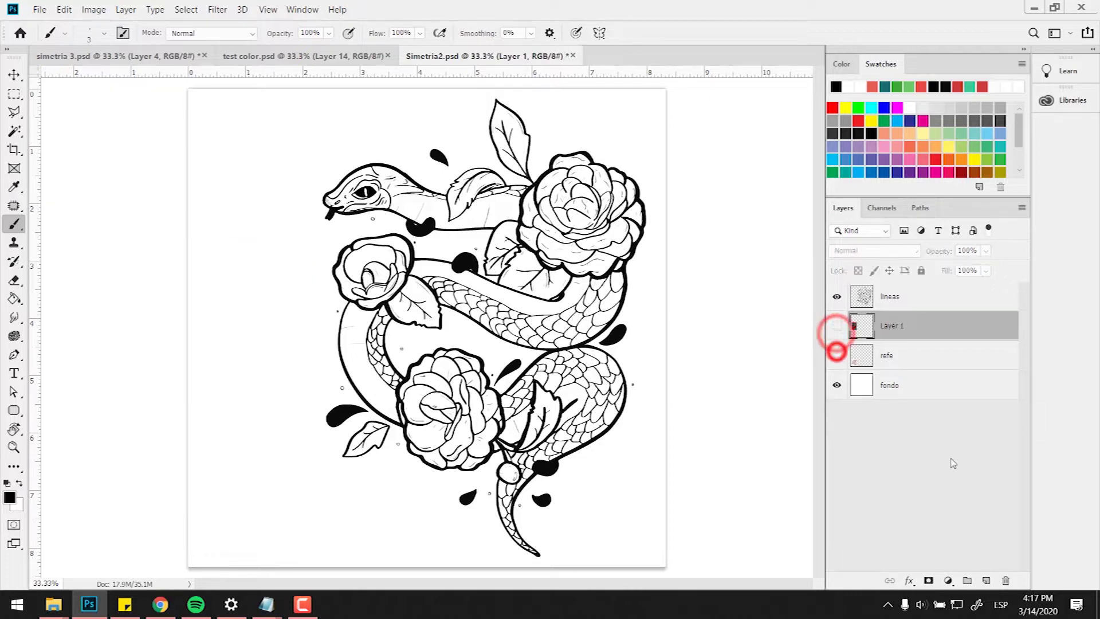
pyautogui.click(967, 580)
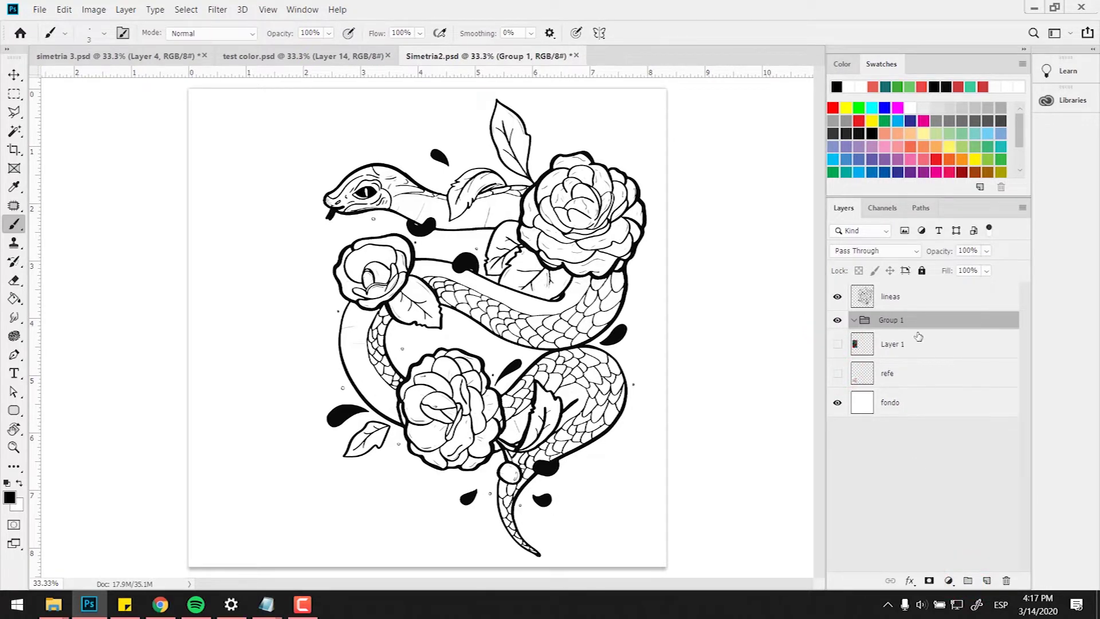
pyautogui.doubleClick(890, 319)
pyautogui.write('REFES')
# - Put Layer 1 and refe inside the REFES group, collapsing and hiding the group
pyautogui.click(969, 340)
pyautogui.keyDown('shift'); pyautogui.click(901, 373); pyautogui.keyUp('shift')
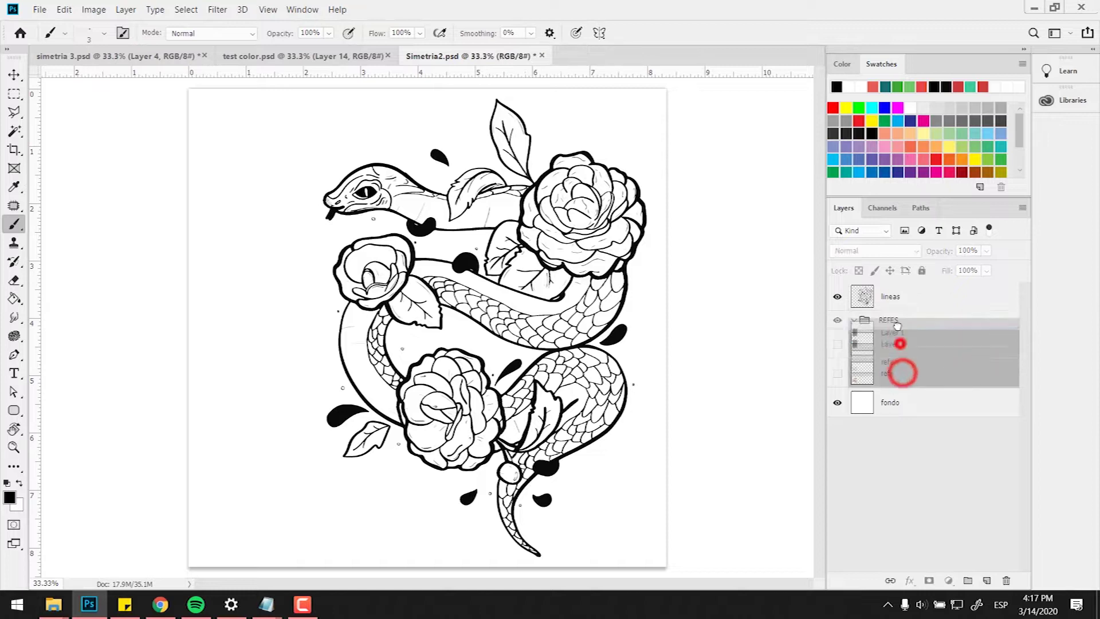
pyautogui.click(853, 320)
pyautogui.click(839, 320)
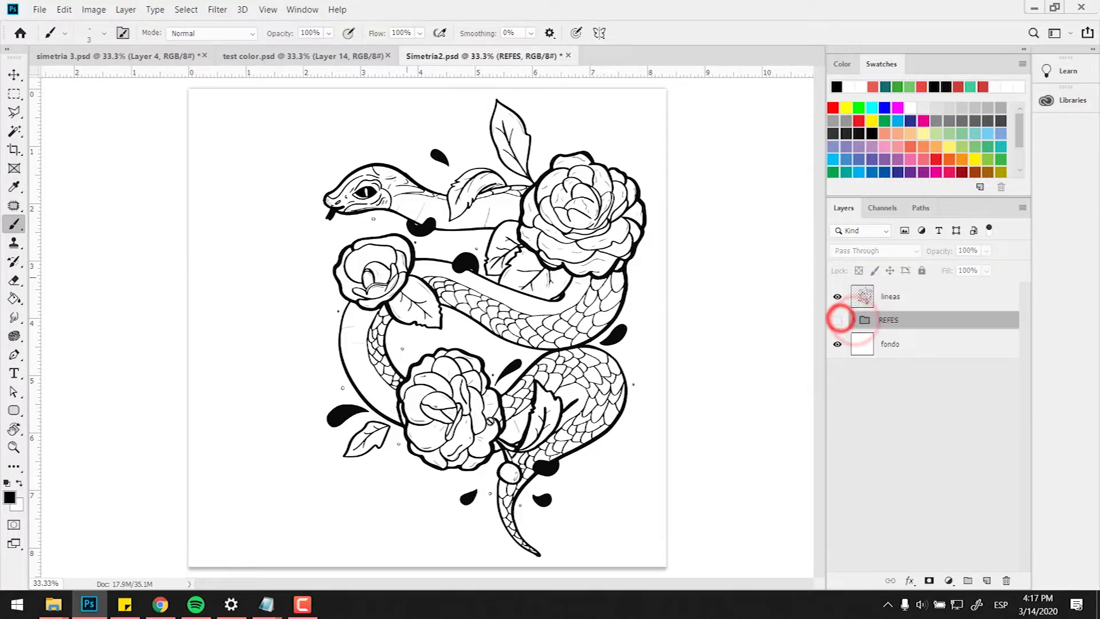
# - Move the lineas artwork about 1 inch to the left to centre it on the canvas
pyautogui.click(13, 69)
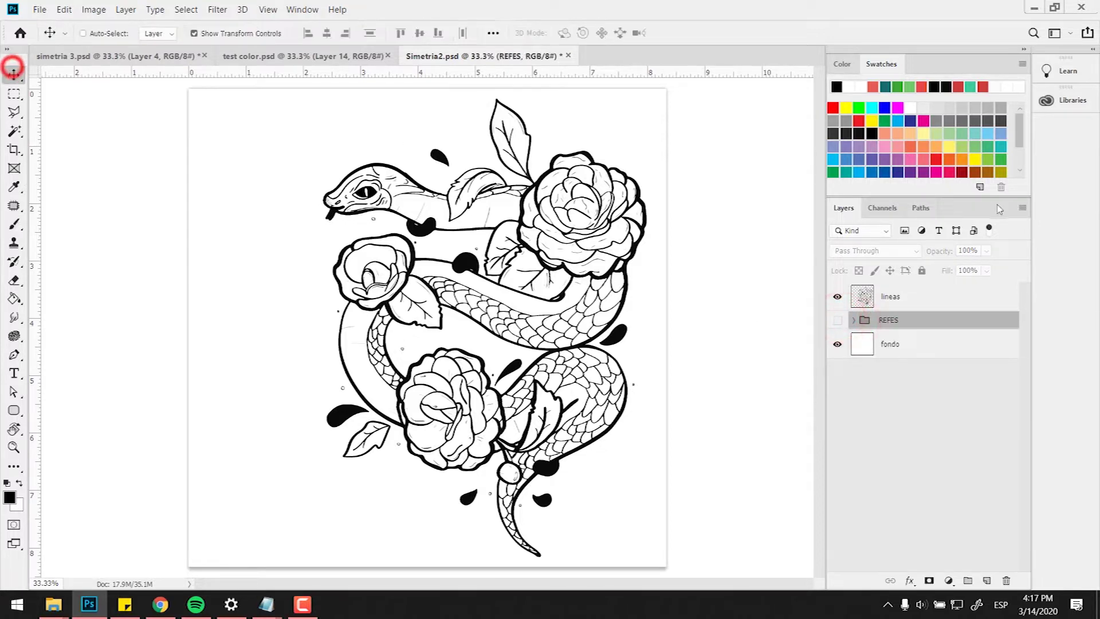
pyautogui.click(911, 298)
pyautogui.moveTo(590, 311); pyautogui.dragTo(535, 310)
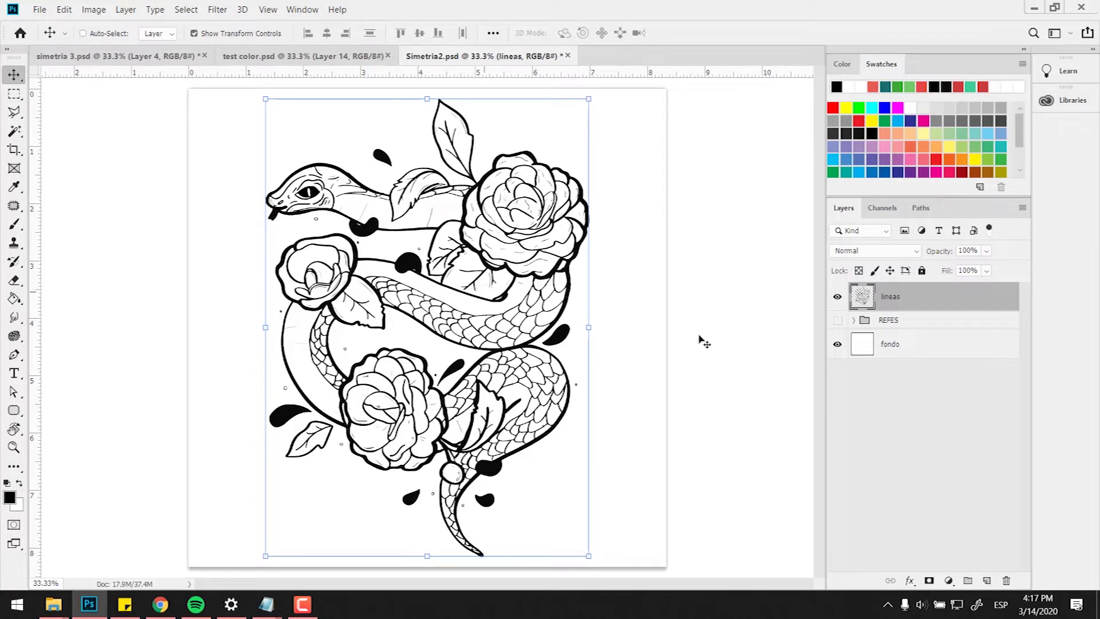
# - Create a new empty layer directly beneath the lineas layer
pyautogui.click(985, 581)
pyautogui.moveTo(915, 297); pyautogui.dragTo(917, 336)
# - Try Magic Wand selections on the snake's neck and the upper rose, first on Layer 2 and then on lineas
pyautogui.press('w')
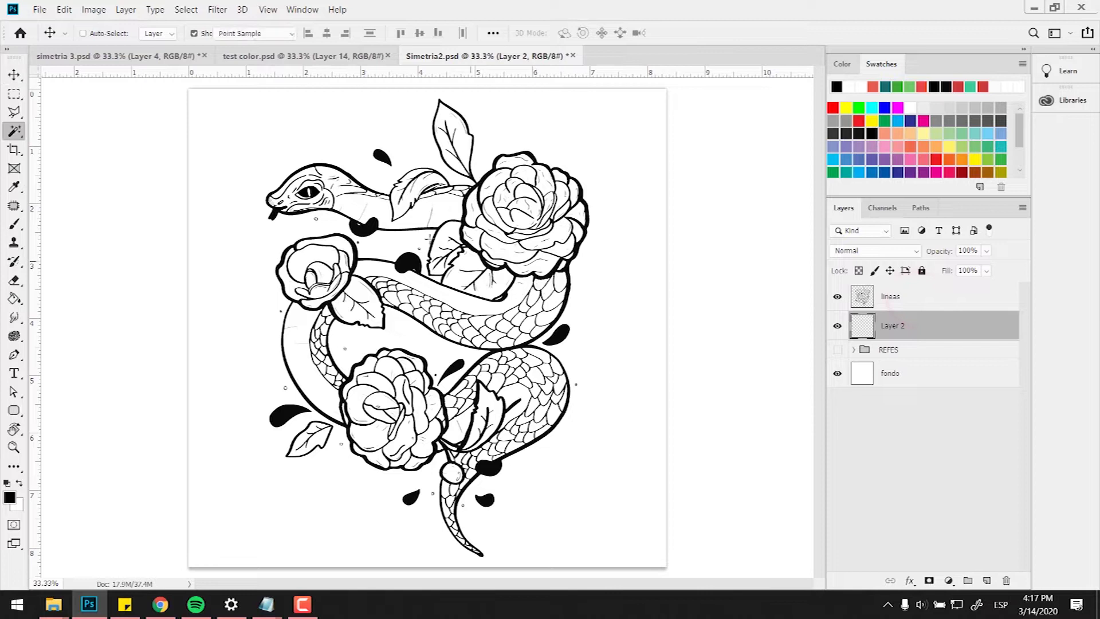
pyautogui.click(356, 202)
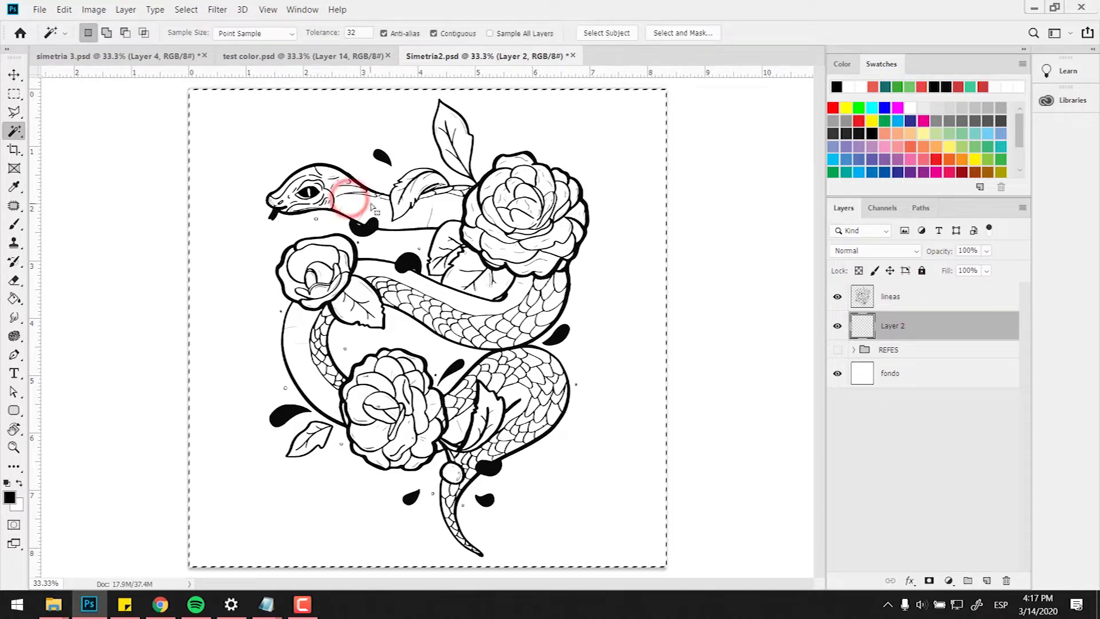
pyautogui.click(871, 298)
pyautogui.click(386, 209)
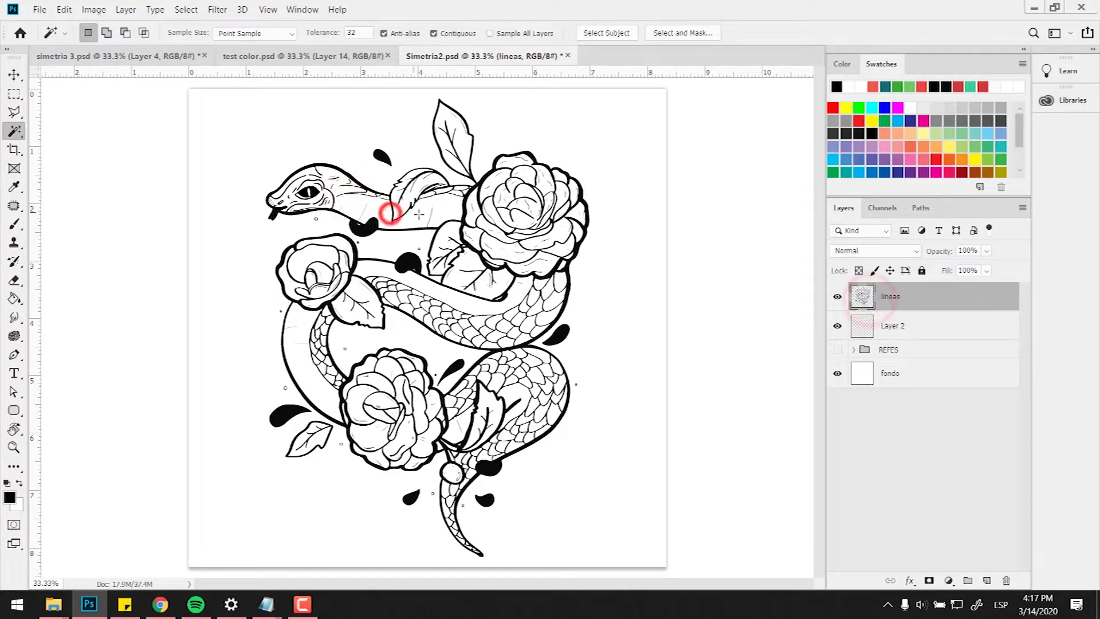
pyautogui.click(420, 214)
pyautogui.click(459, 190)
pyautogui.click(485, 205)
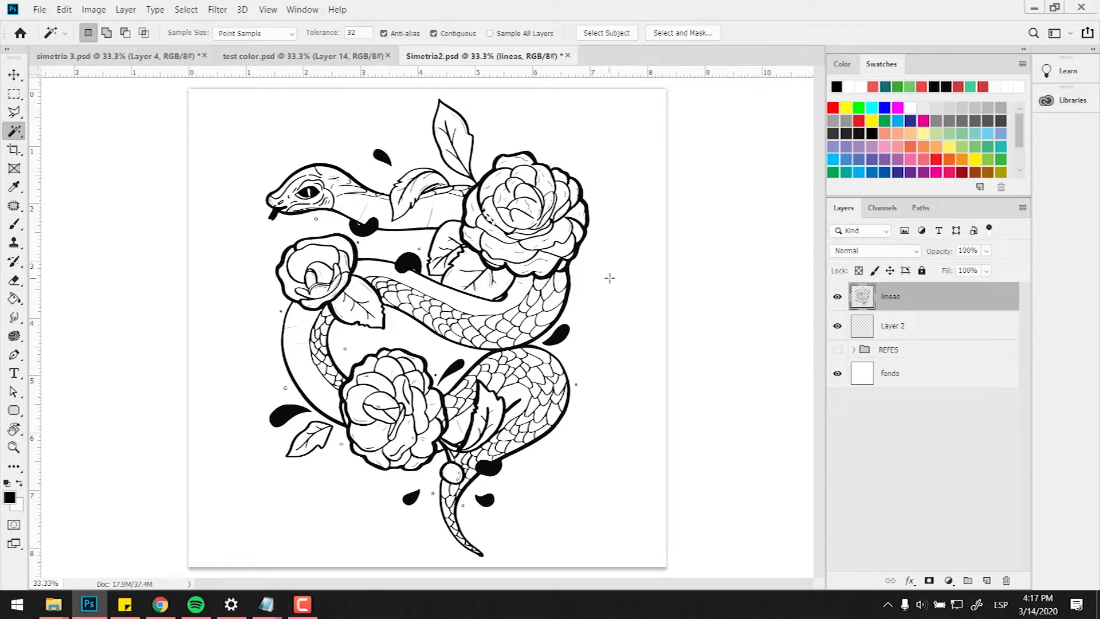
# - Fill the entire Layer 2 with a light orange swatch using the Paint Bucket
pyautogui.click(898, 327)
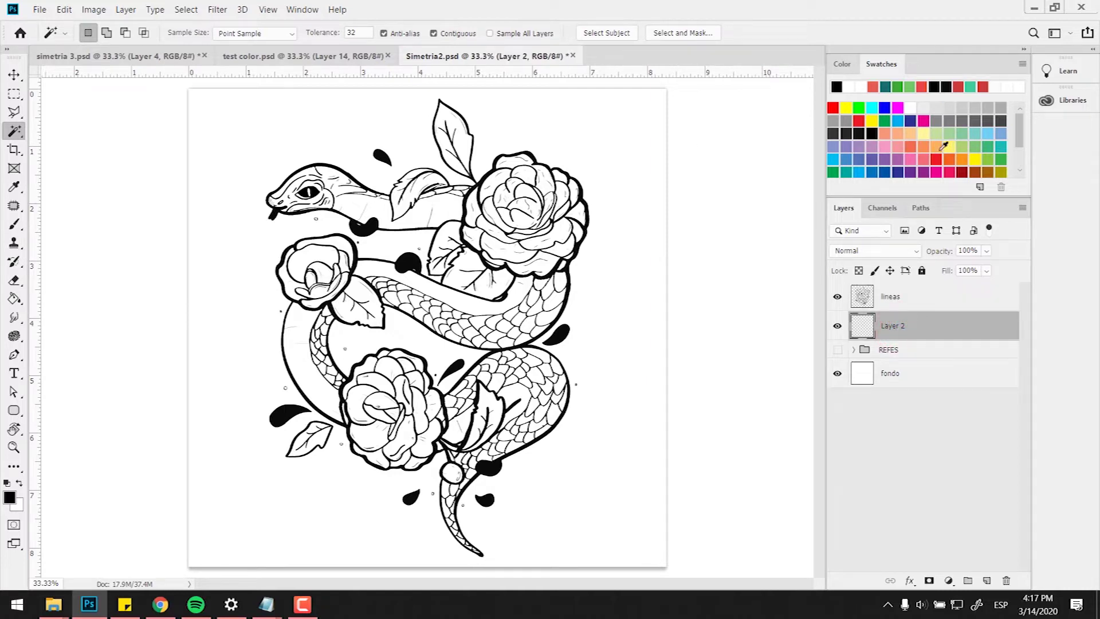
pyautogui.click(940, 148)
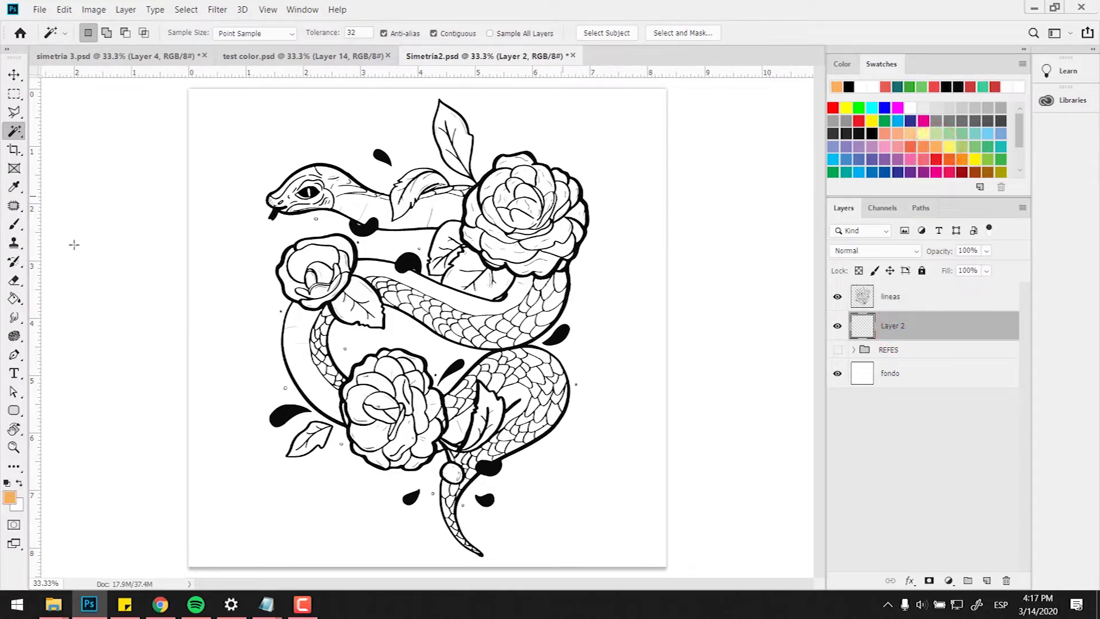
pyautogui.click(14, 299)
pyautogui.click(600, 303)
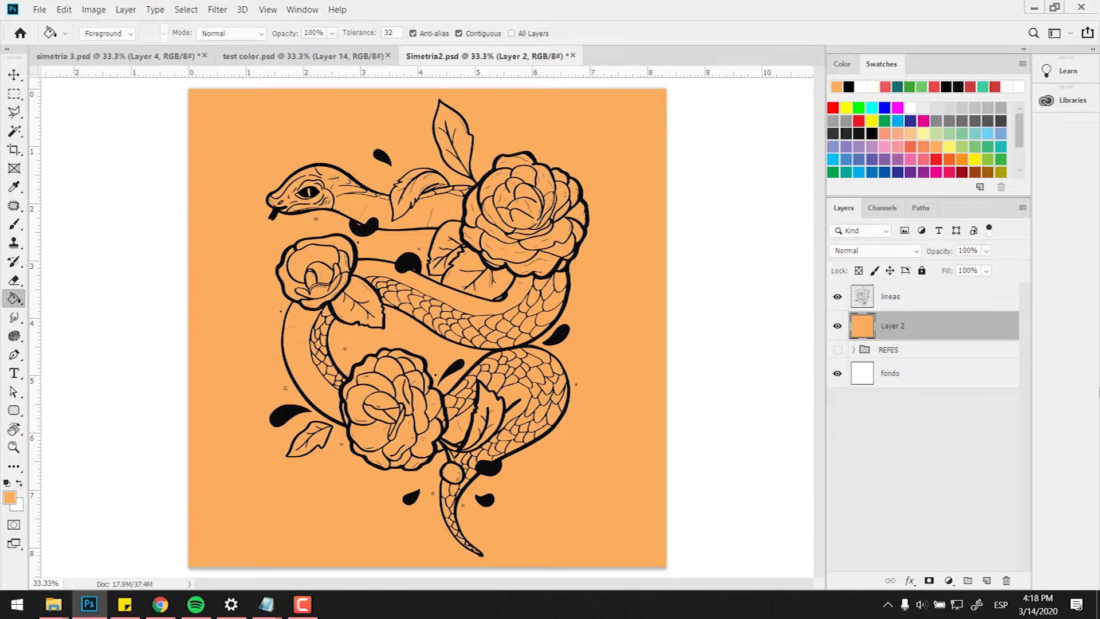
# - Select the area outside the drawing on lineas with the Magic Wand, delete it from Layer 2, and deselect
pyautogui.click(896, 304)
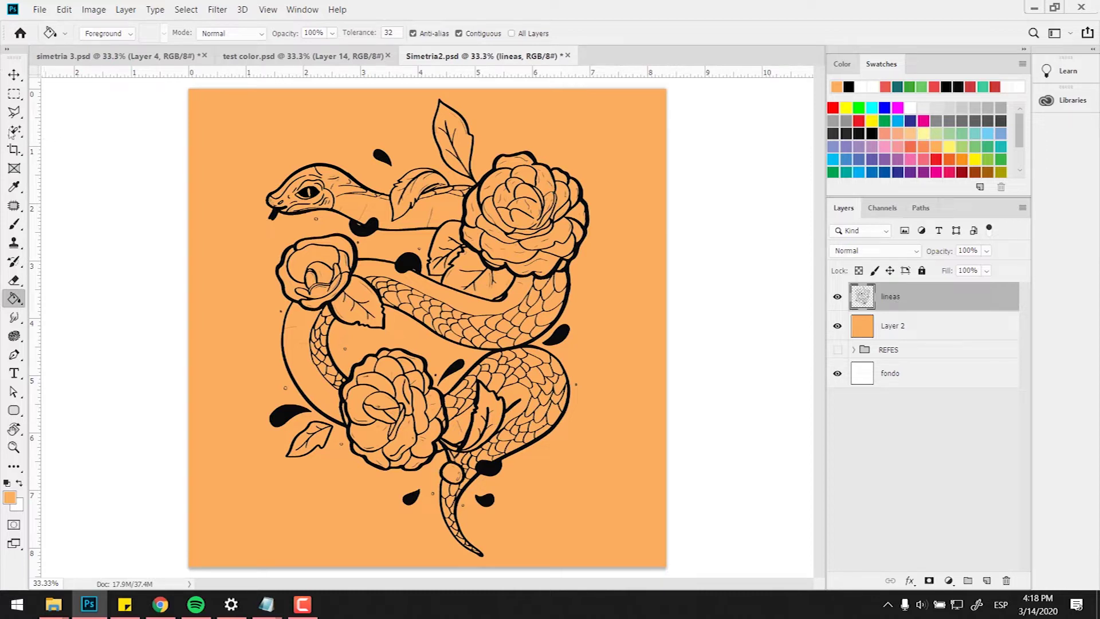
pyautogui.click(14, 133)
pyautogui.rightClick(15, 133)
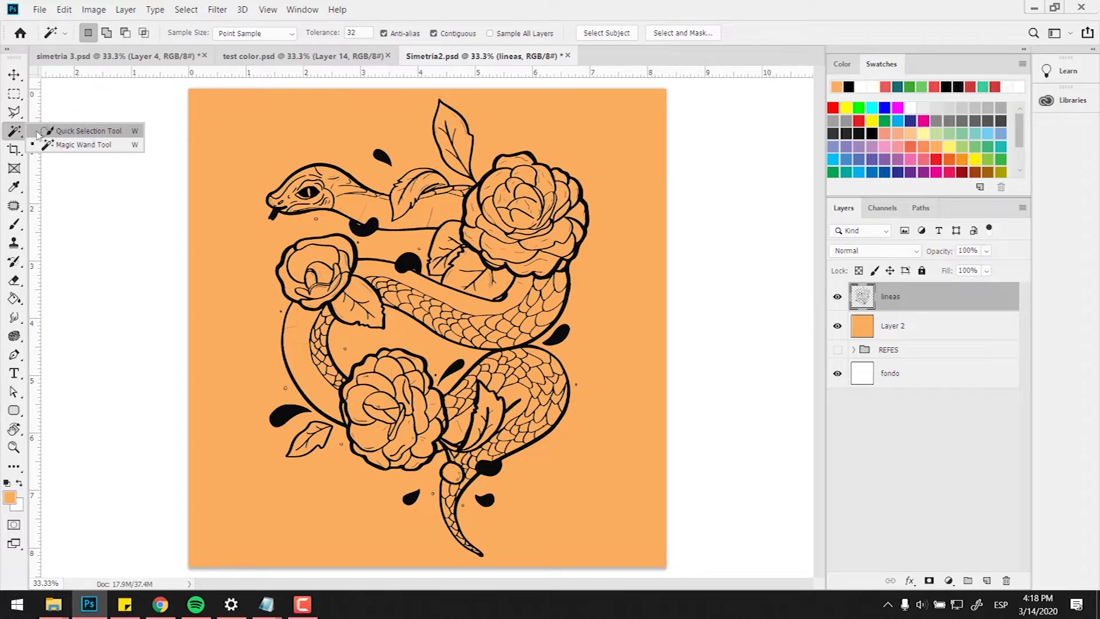
pyautogui.click(83, 147)
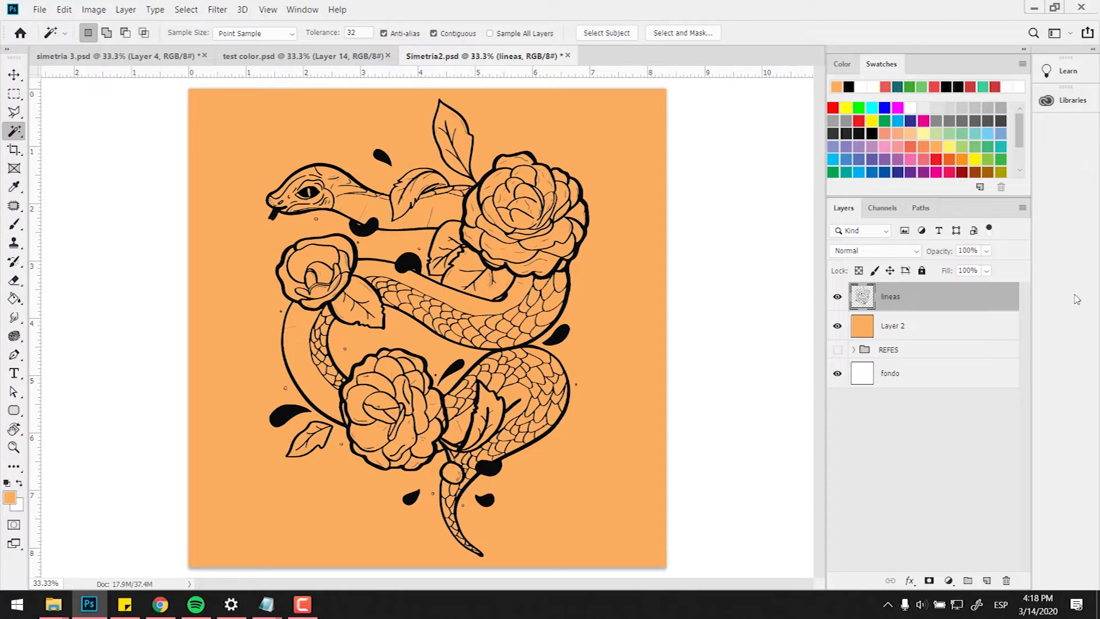
pyautogui.click(635, 132)
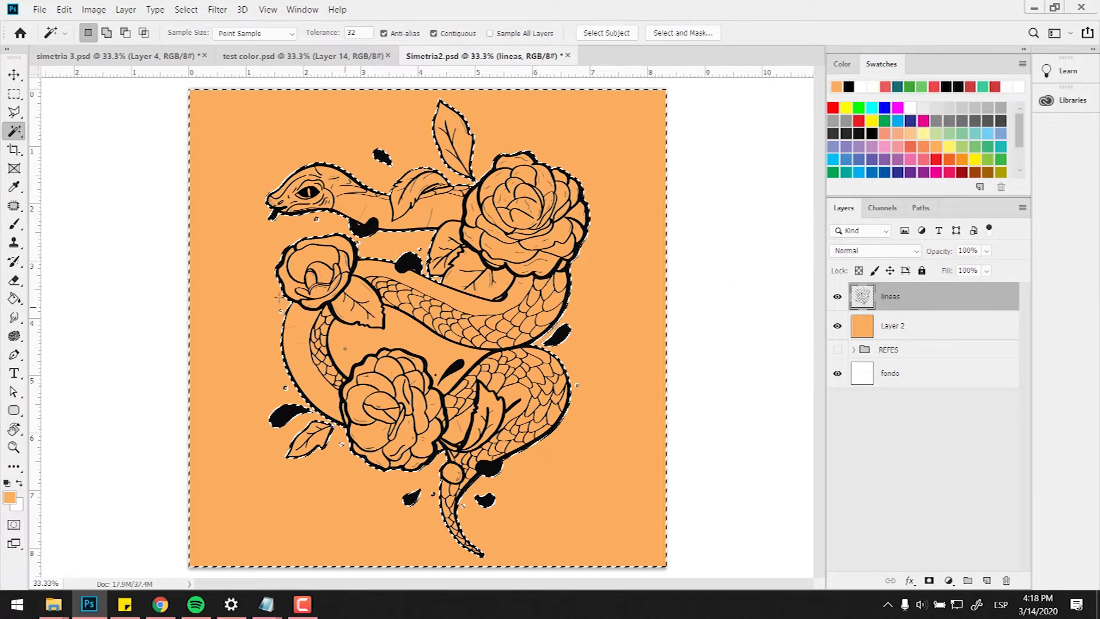
pyautogui.click(906, 327)
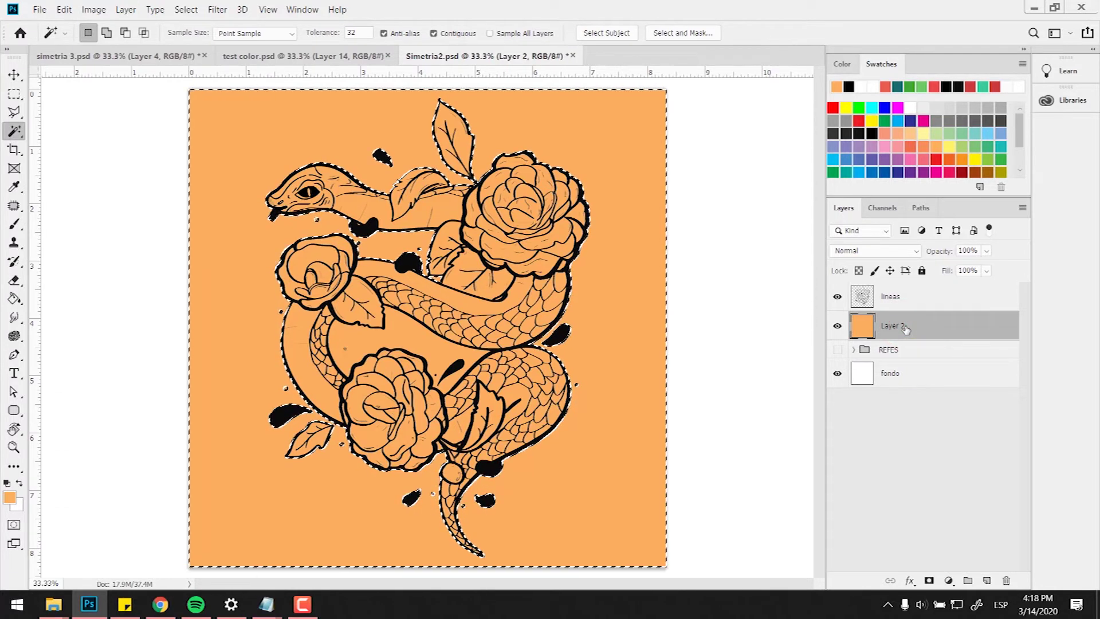
pyautogui.press('Delete')
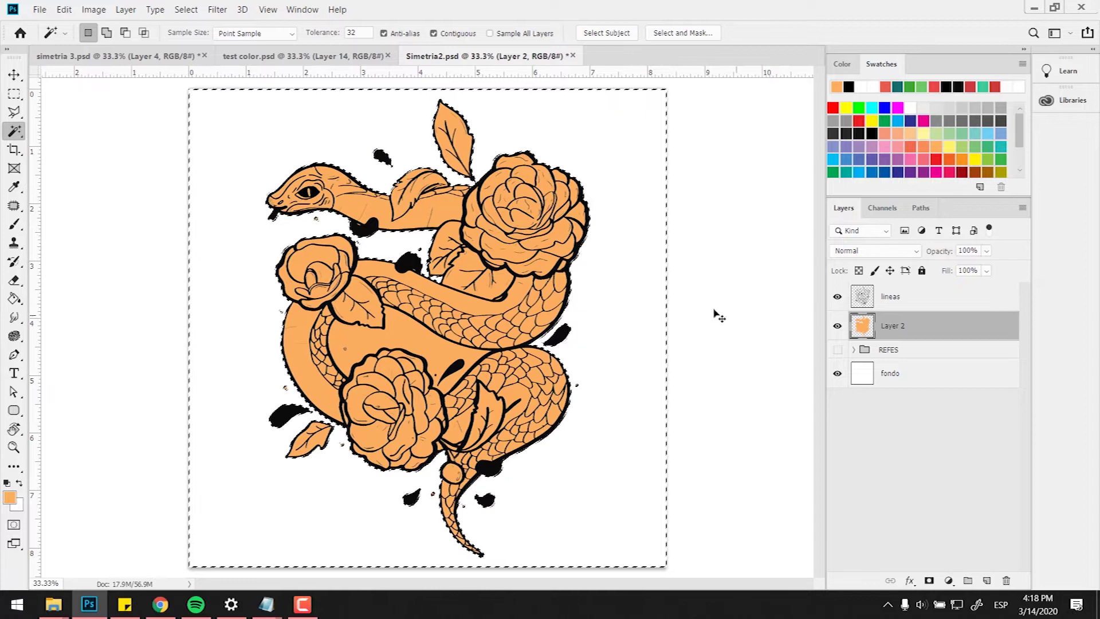
pyautogui.hotkey('ctrl', 'd')
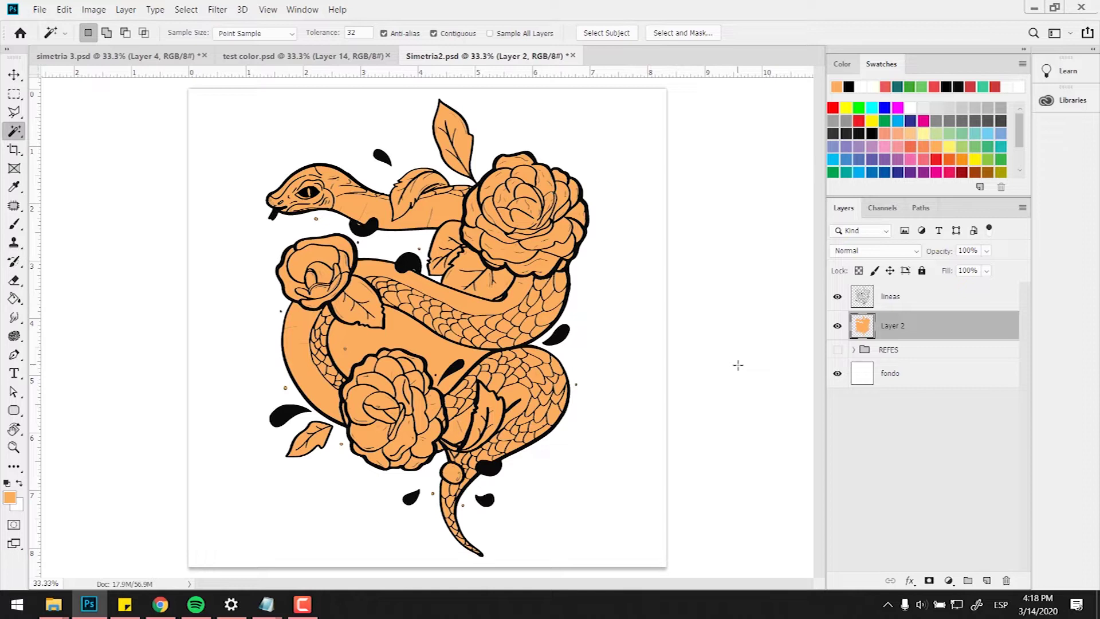
# - Select the gap enclosed by the snake's coils on lineas, delete that area from Layer 2, and deselect
pyautogui.click(864, 295)
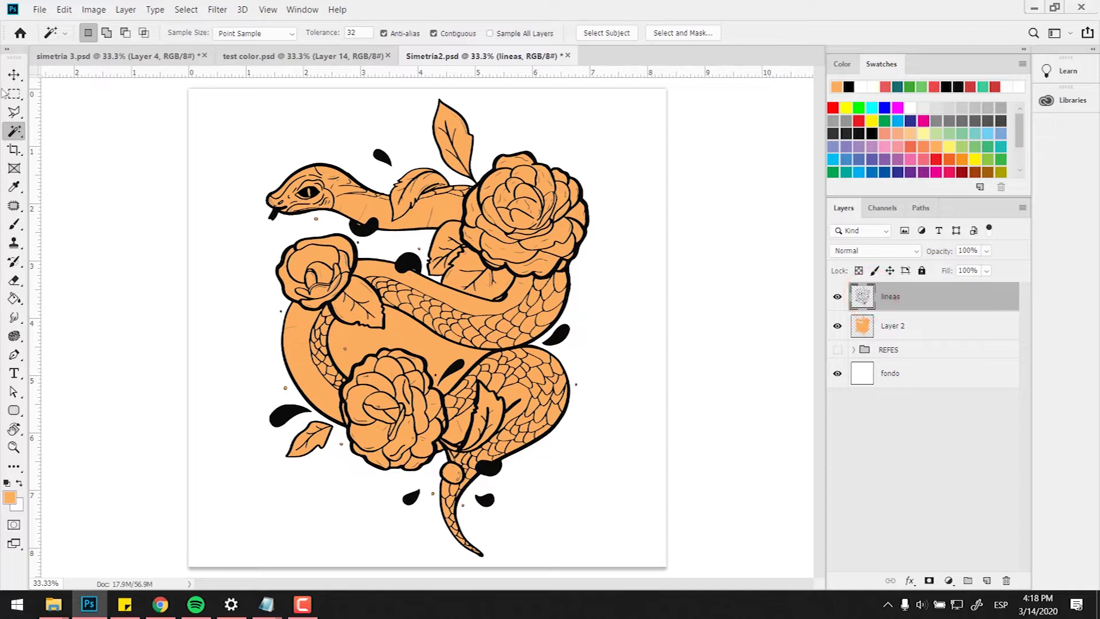
pyautogui.click(405, 333)
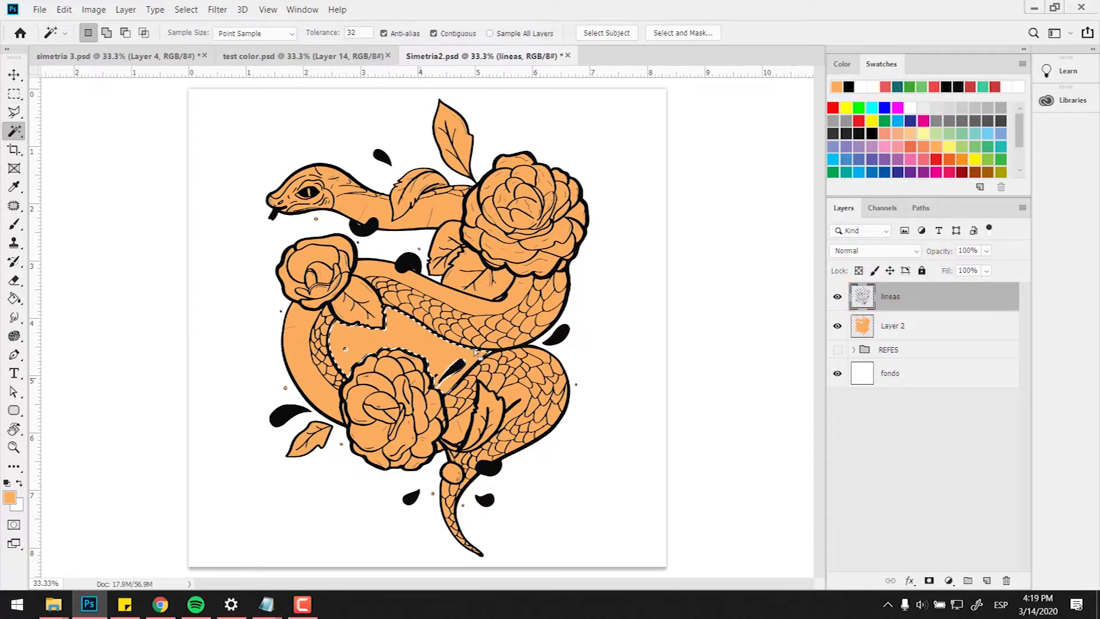
pyautogui.click(897, 326)
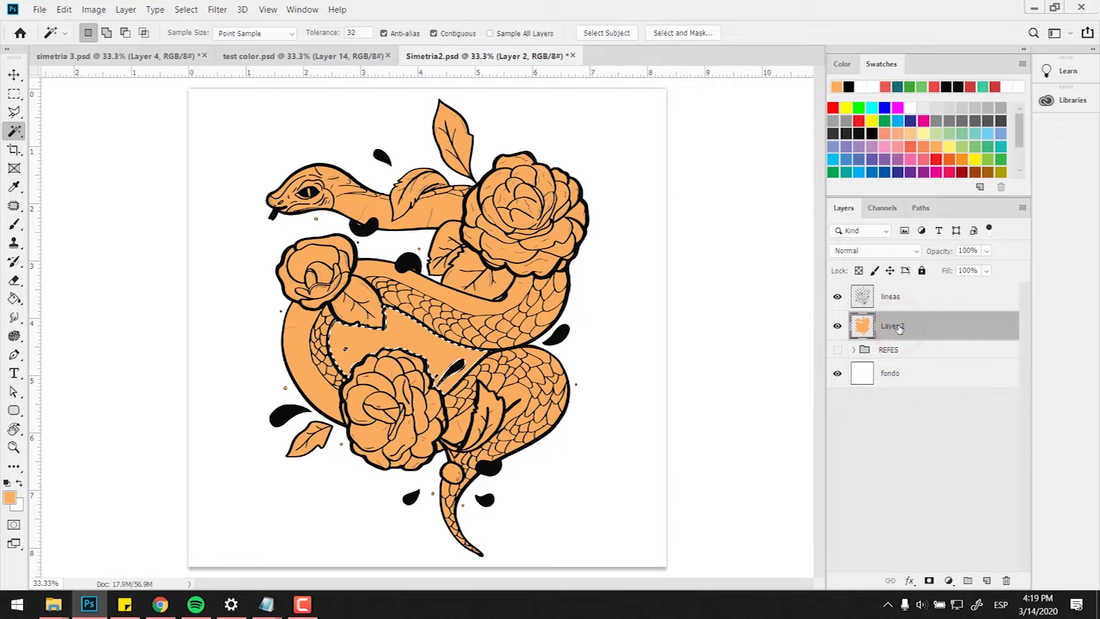
pyautogui.press('Delete')
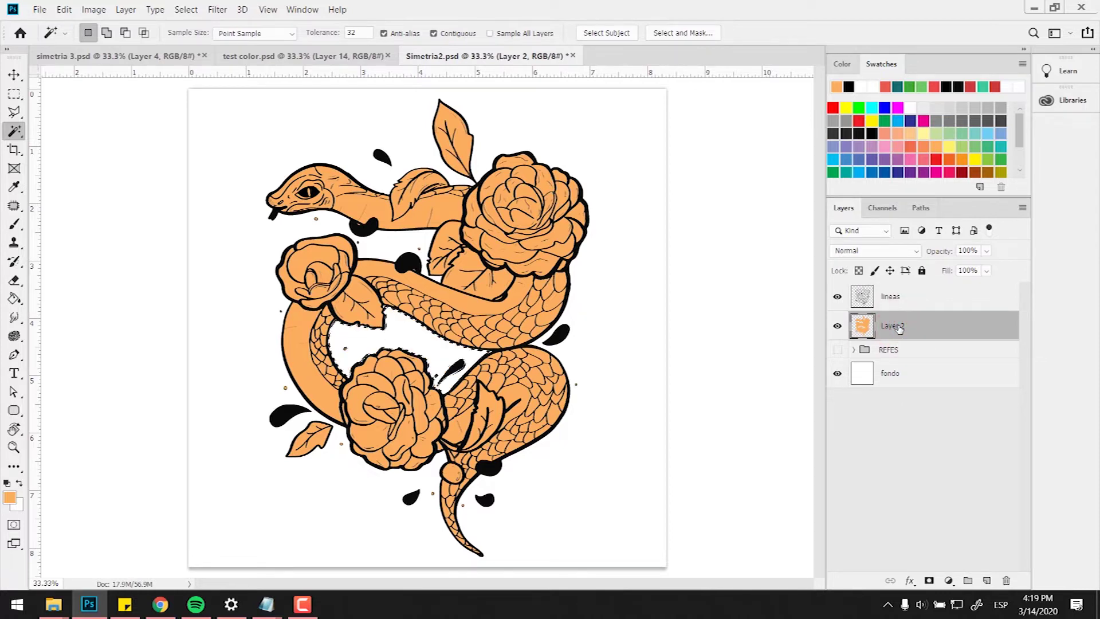
pyautogui.hotkey('ctrl', 'd')
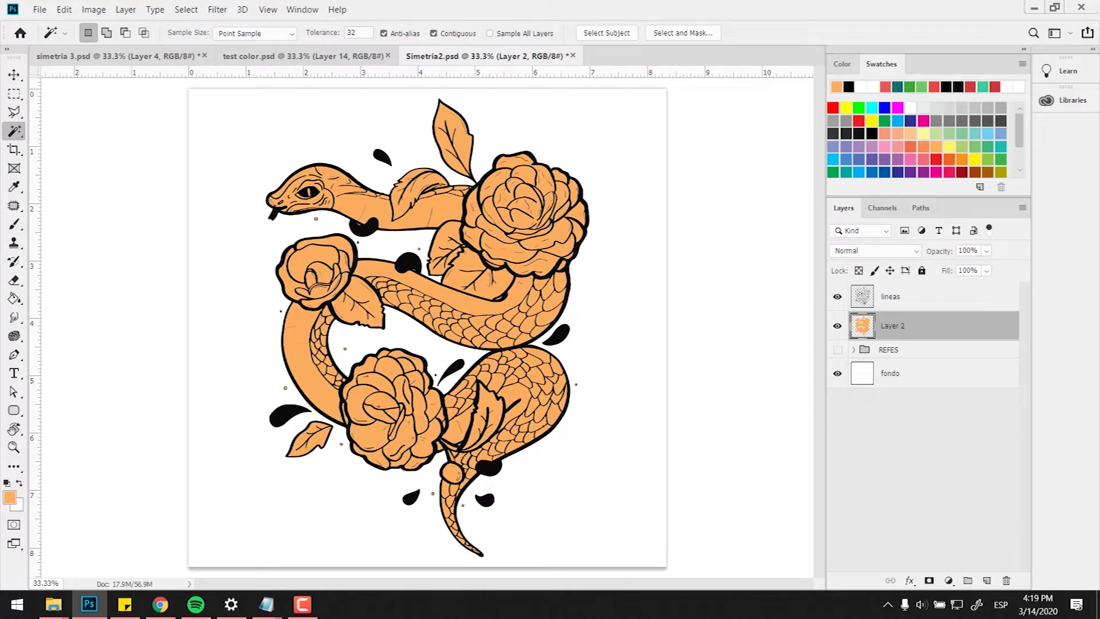
# - Set the foreground colour to green 1fb06a and fill the snake's orange base on Layer 2 with the Paint Bucket
pyautogui.click(15, 298)
pyautogui.click(10, 498)
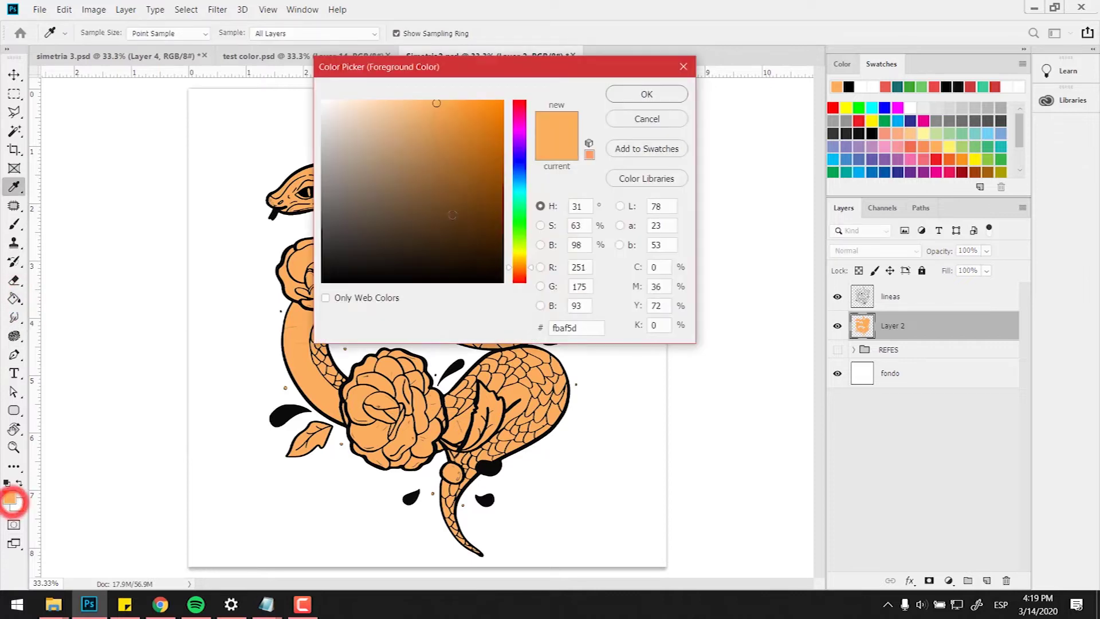
pyautogui.click(519, 206)
pyautogui.click(471, 155)
pyautogui.click(641, 94)
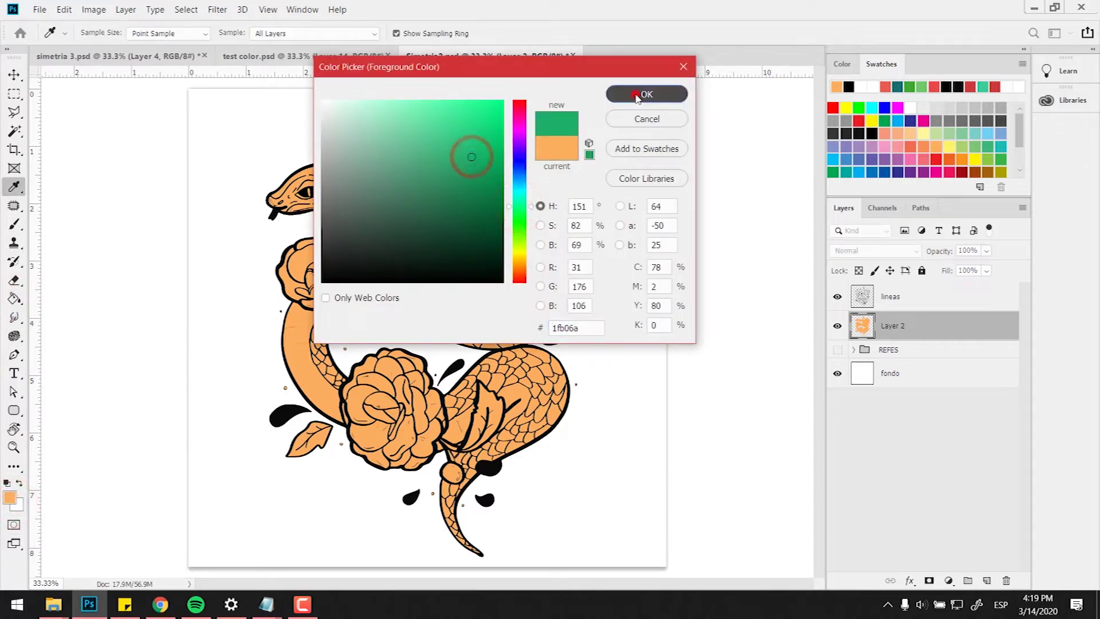
pyautogui.click(355, 207)
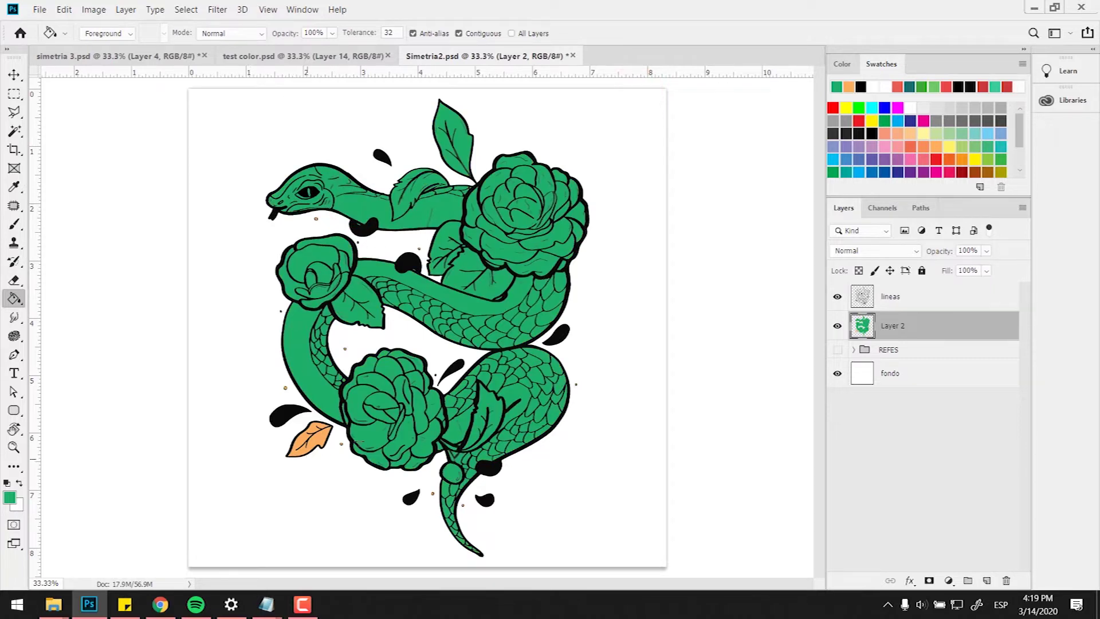
# - Hide the lineas layer to inspect the green base's edge along the scaled coil up close
pyautogui.scroll(8, 393, 434)
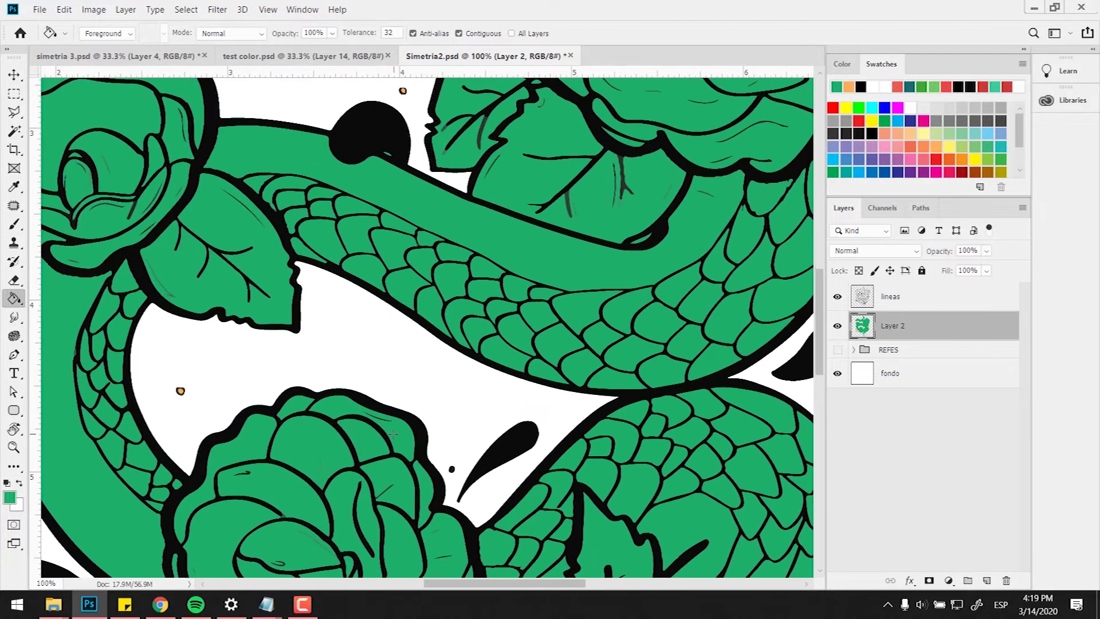
pyautogui.scroll(2, 393, 433)
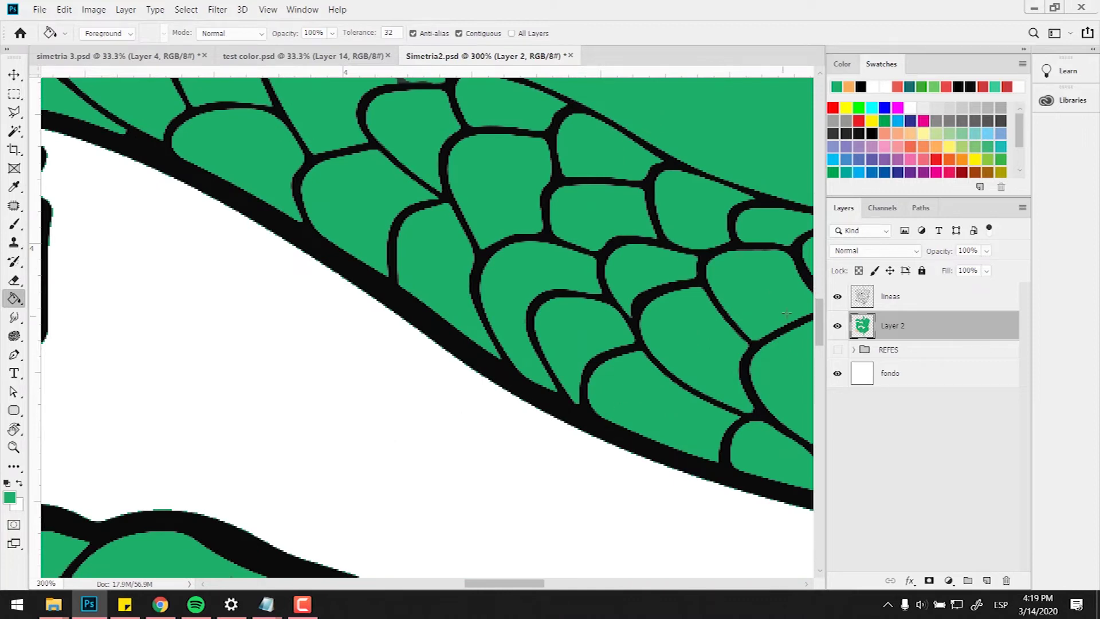
pyautogui.click(837, 296)
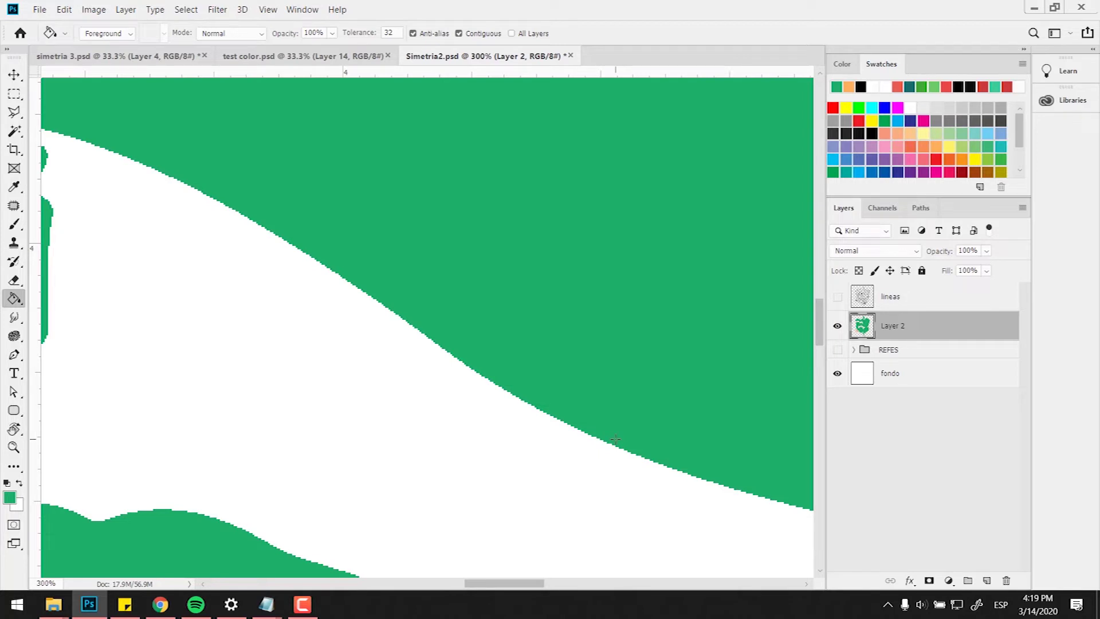
# - Undo the green recolouring of Layer 2, with the lineas layer shown again
pyautogui.hotkey('ctrl', 'z')
pyautogui.hotkey('ctrl', 'z')
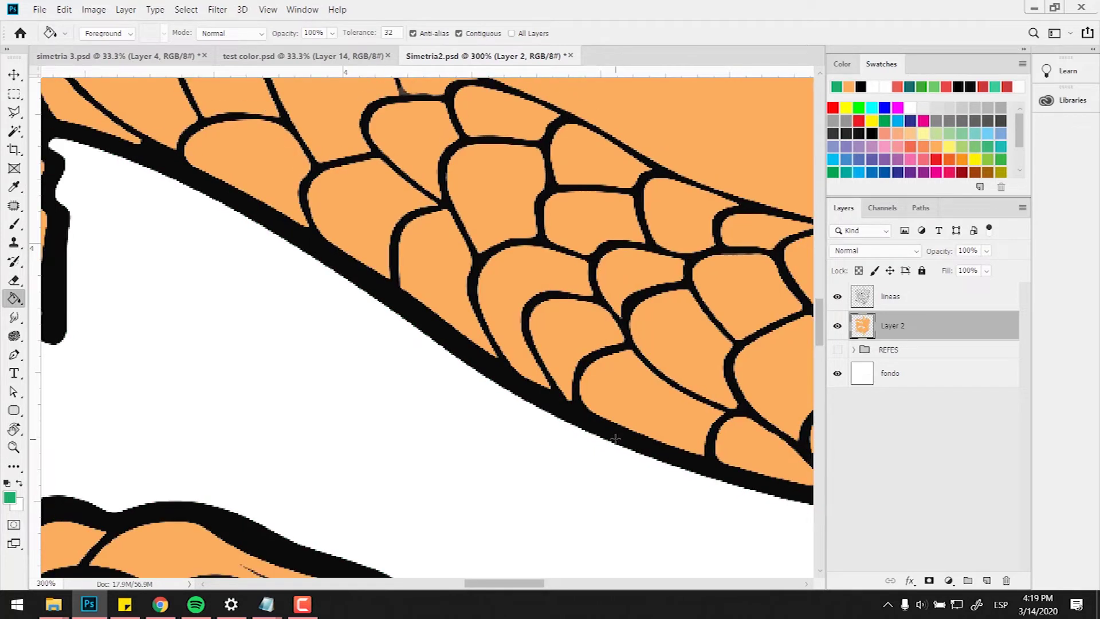
pyautogui.scroll(-5, 615, 438)
pyautogui.scroll(-1, 615, 439)
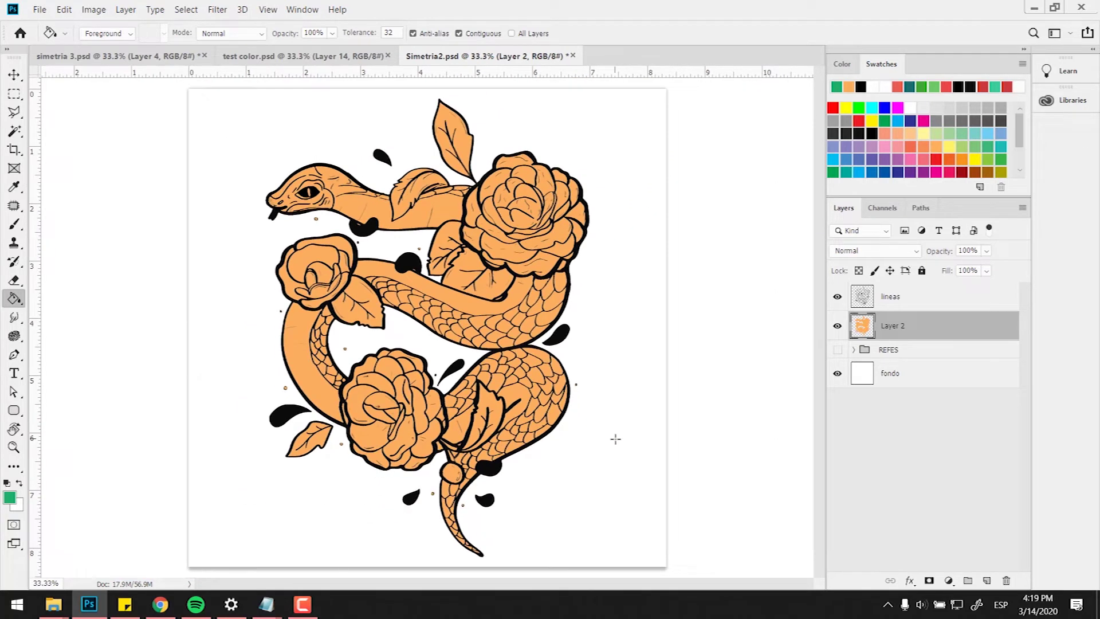
# - Recolour Layer 2's orange base to green with Hue/Saturation at Hue +115, Saturation +12 and Lightness -23
pyautogui.click(93, 10)
pyautogui.moveTo(155, 49)
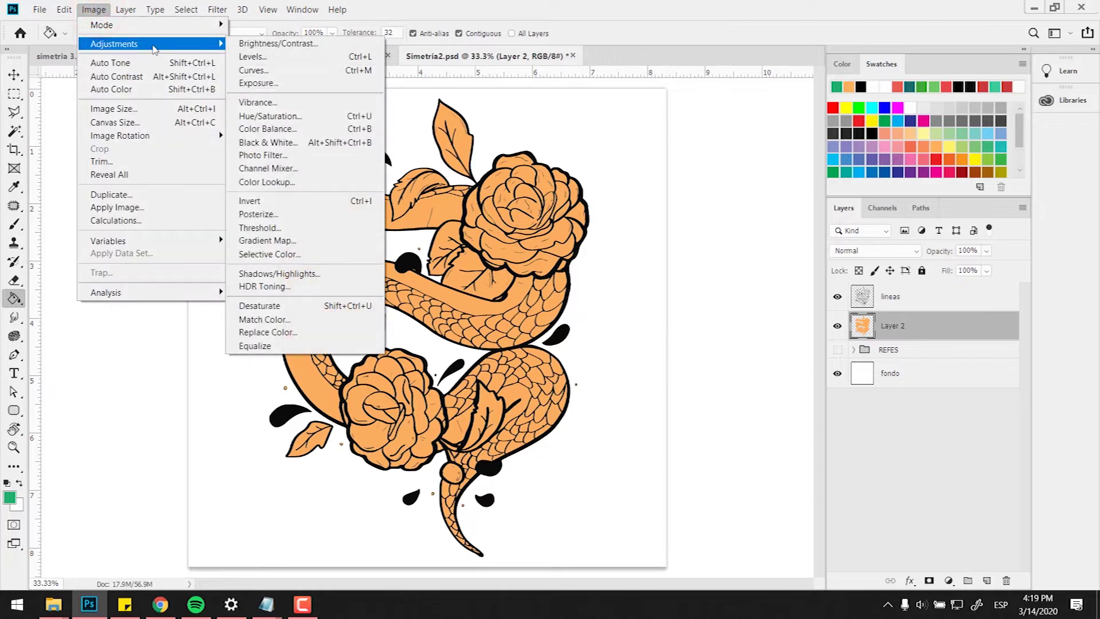
pyautogui.click(273, 117)
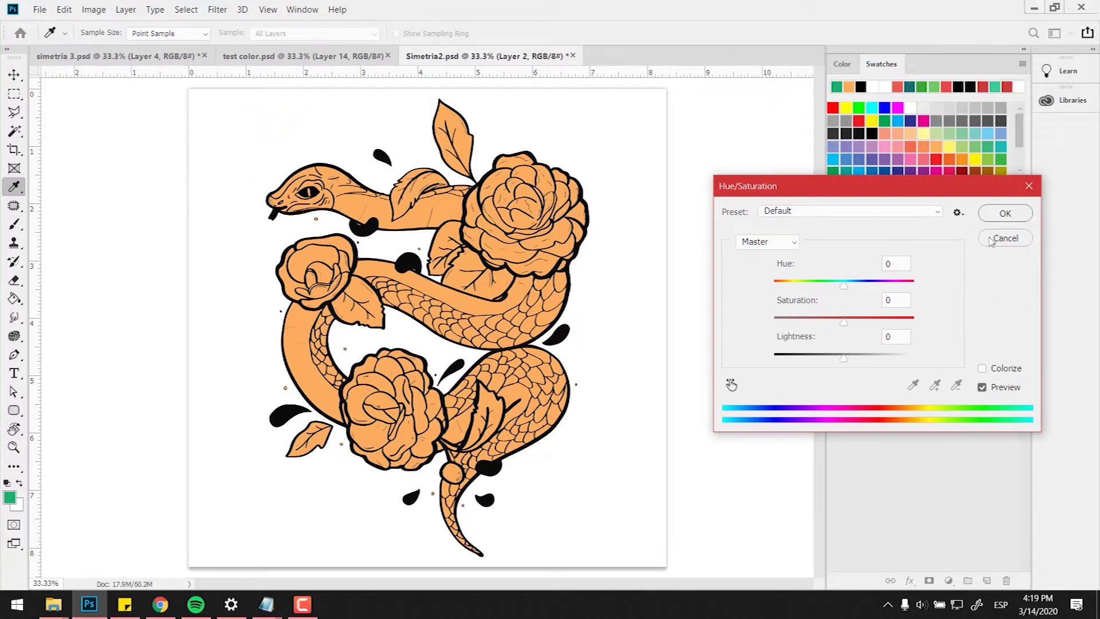
pyautogui.moveTo(861, 191); pyautogui.dragTo(612, 281)
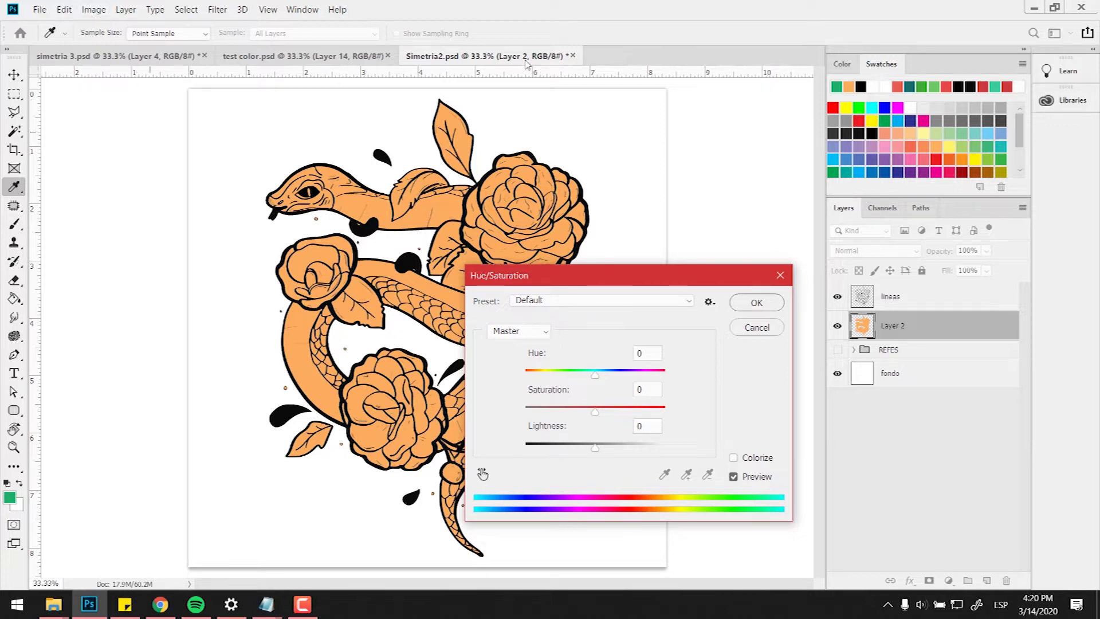
pyautogui.moveTo(545, 280); pyautogui.dragTo(583, 191)
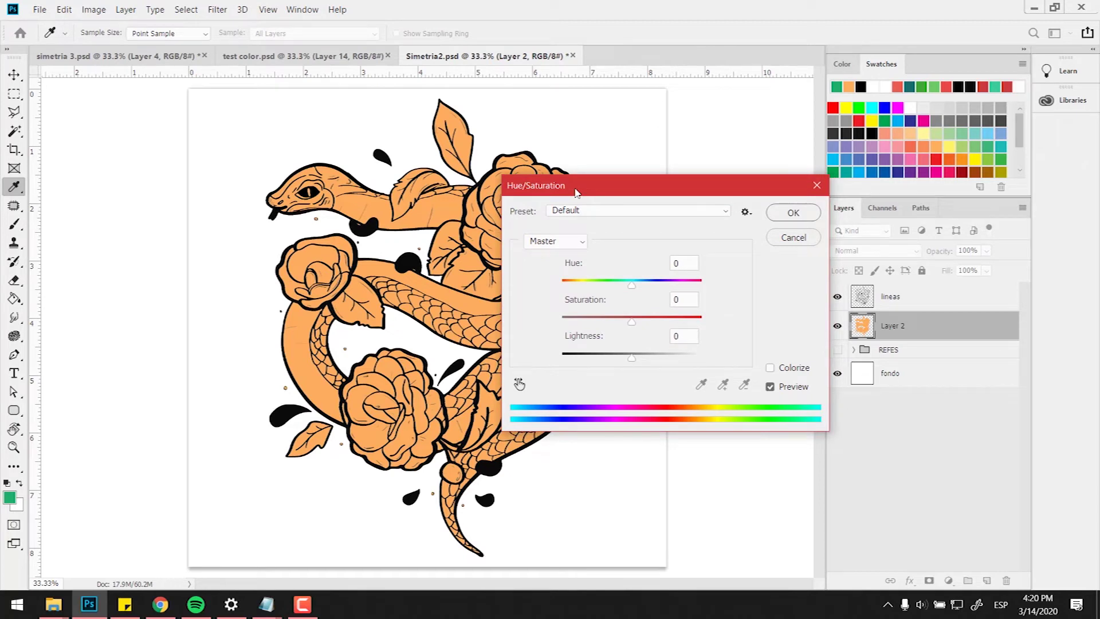
pyautogui.moveTo(638, 281); pyautogui.dragTo(677, 292)
pyautogui.moveTo(631, 356); pyautogui.dragTo(640, 320)
pyautogui.moveTo(676, 283); pyautogui.dragTo(686, 298)
pyautogui.click(778, 213)
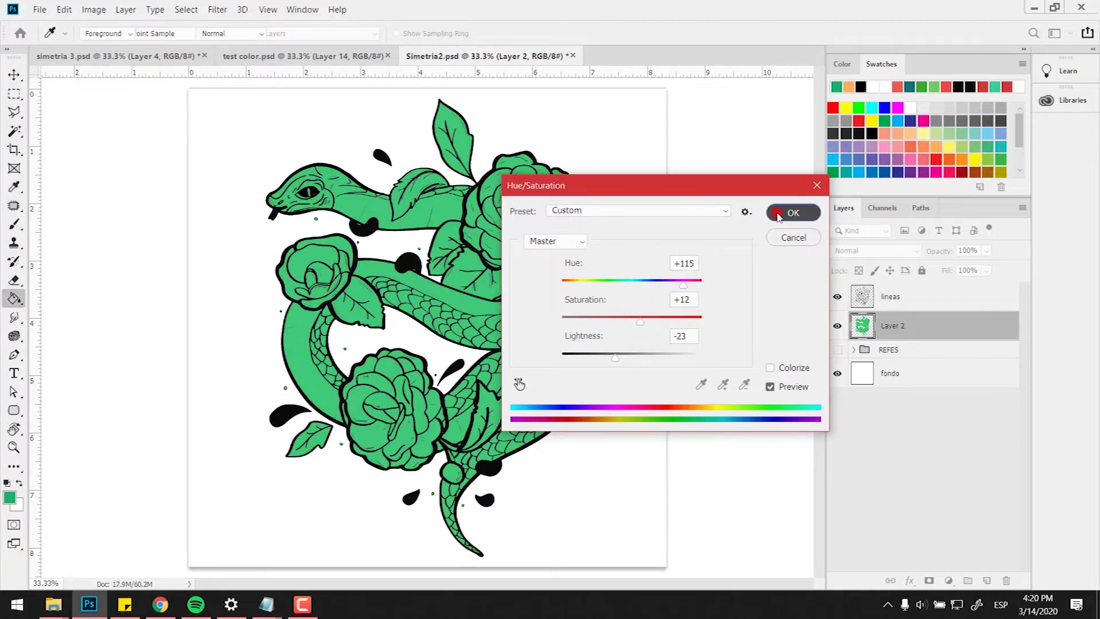
pyautogui.press('g')
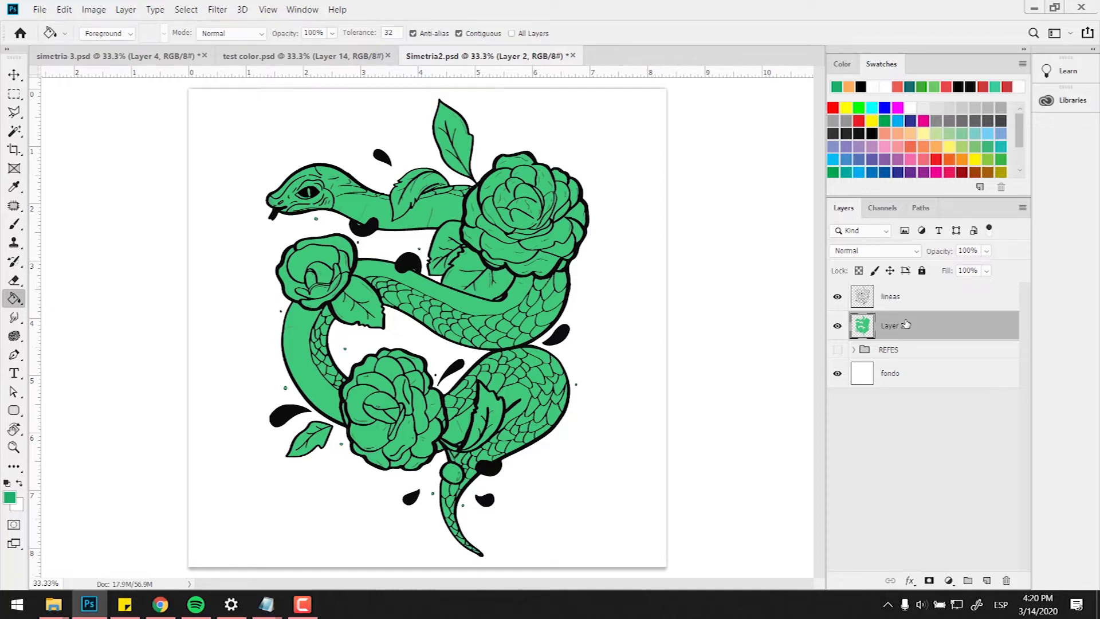
# - Duplicate Layer 2, hide the original, and keep the copy as the active layer
pyautogui.hotkey('ctrl', '+')
pyautogui.moveTo(469, 174); pyautogui.dragTo(434, 246)
pyautogui.hotkey('ctrl', 'j')
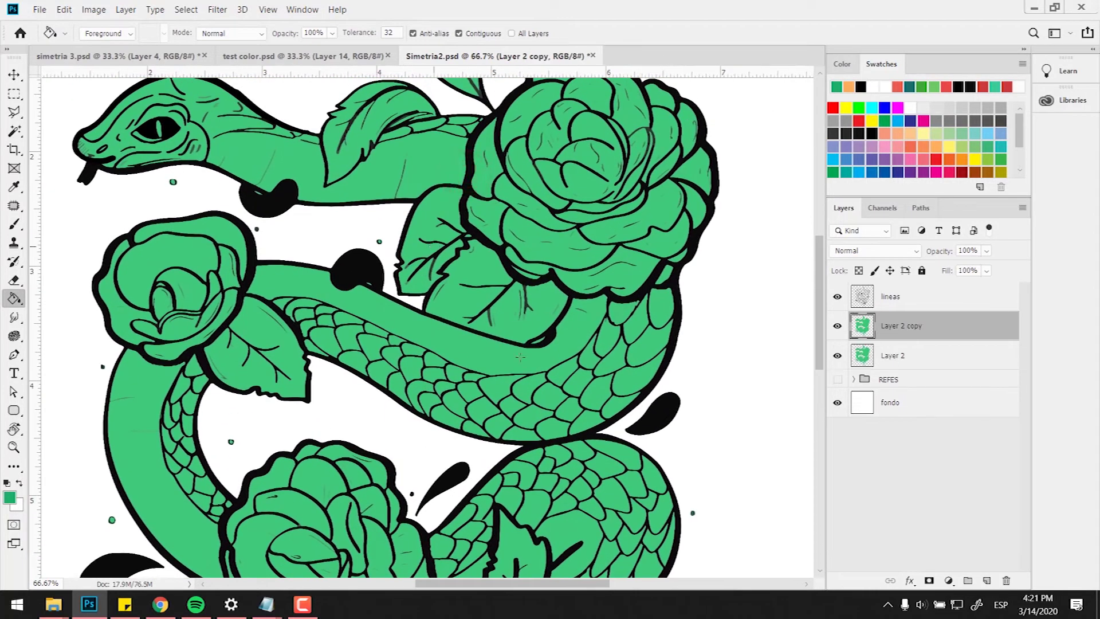
pyautogui.click(837, 357)
pyautogui.click(892, 337)
# - Sample the green from the snake's neck and darken the foreground colour to 11845d
pyautogui.hotkey('ctrl', '+')
pyautogui.moveTo(714, 280); pyautogui.dragTo(969, 486)
pyautogui.moveTo(424, 474); pyautogui.dragTo(233, 455)
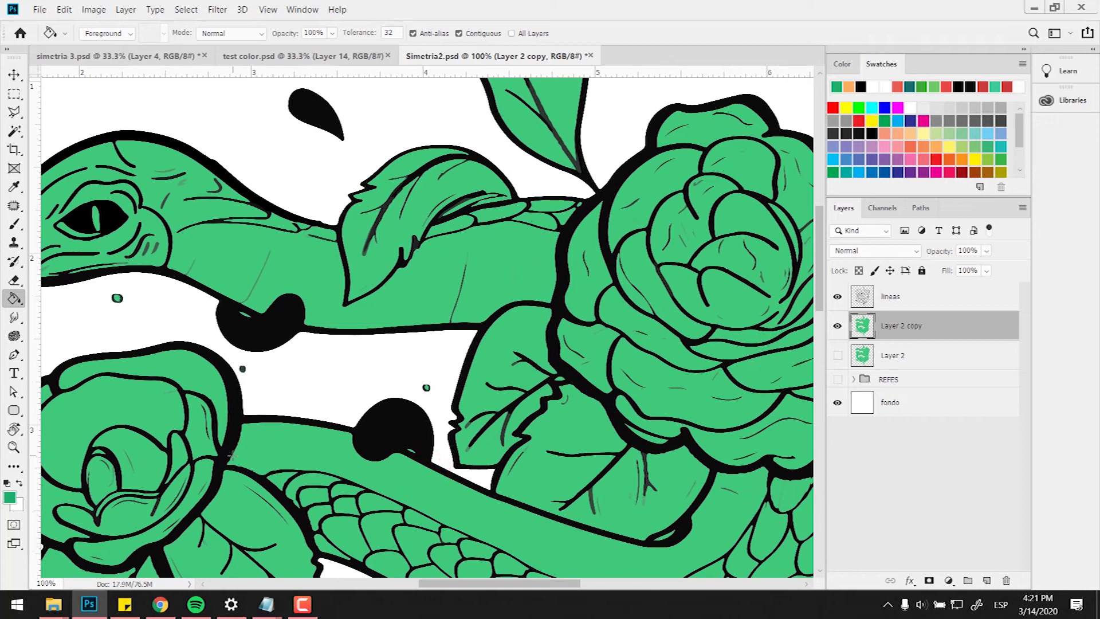
pyautogui.press('i')
pyautogui.click(454, 289)
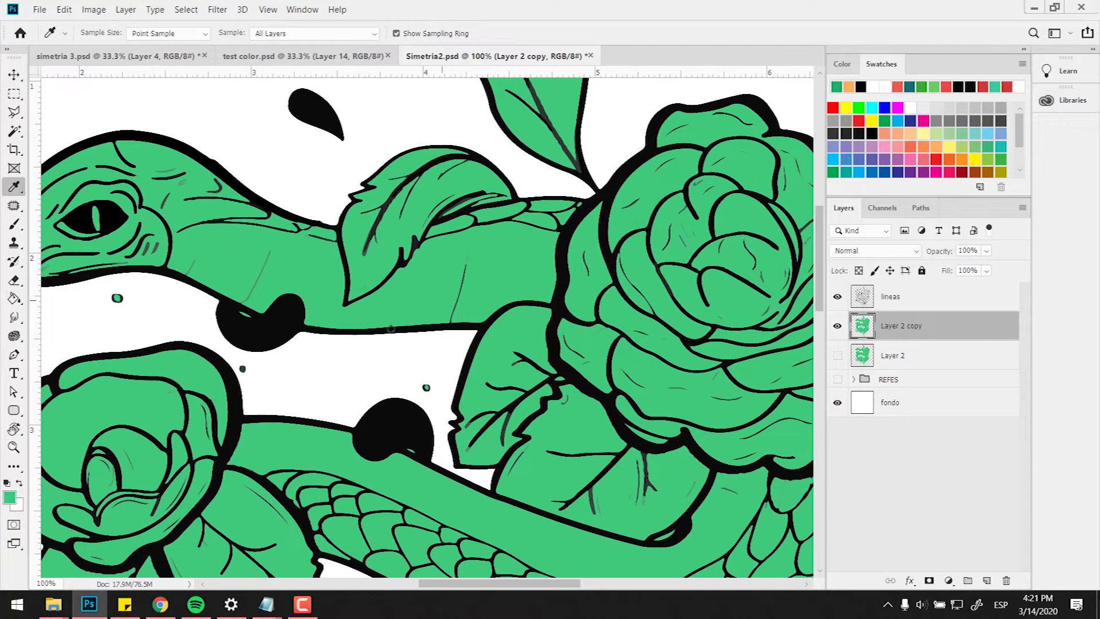
pyautogui.click(11, 495)
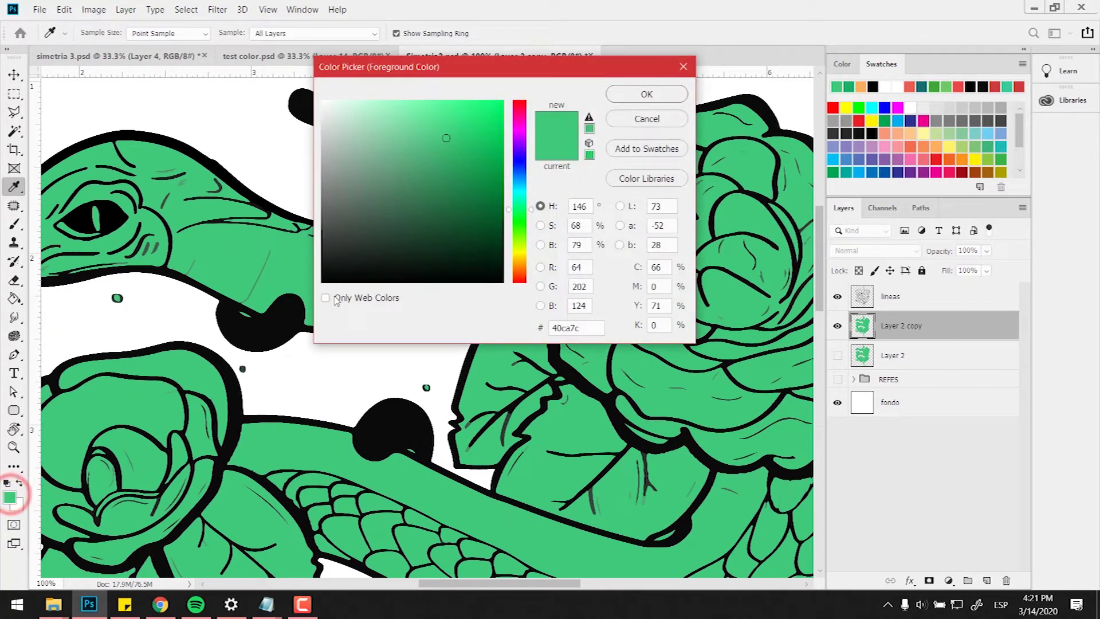
pyautogui.moveTo(462, 172); pyautogui.dragTo(471, 165)
pyautogui.click(531, 194)
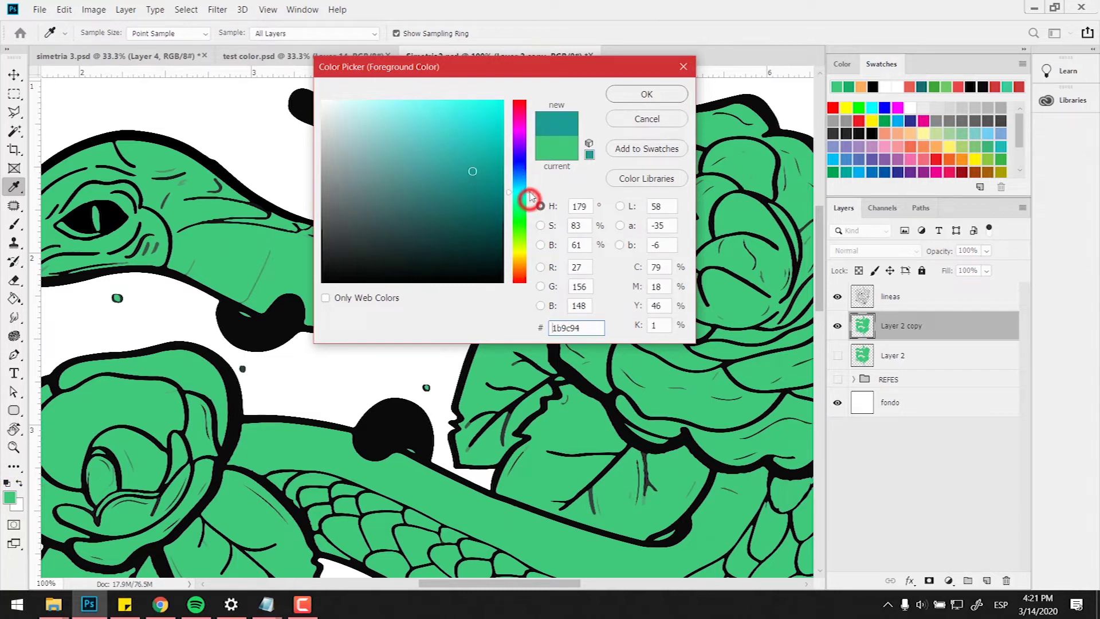
pyautogui.click(523, 200)
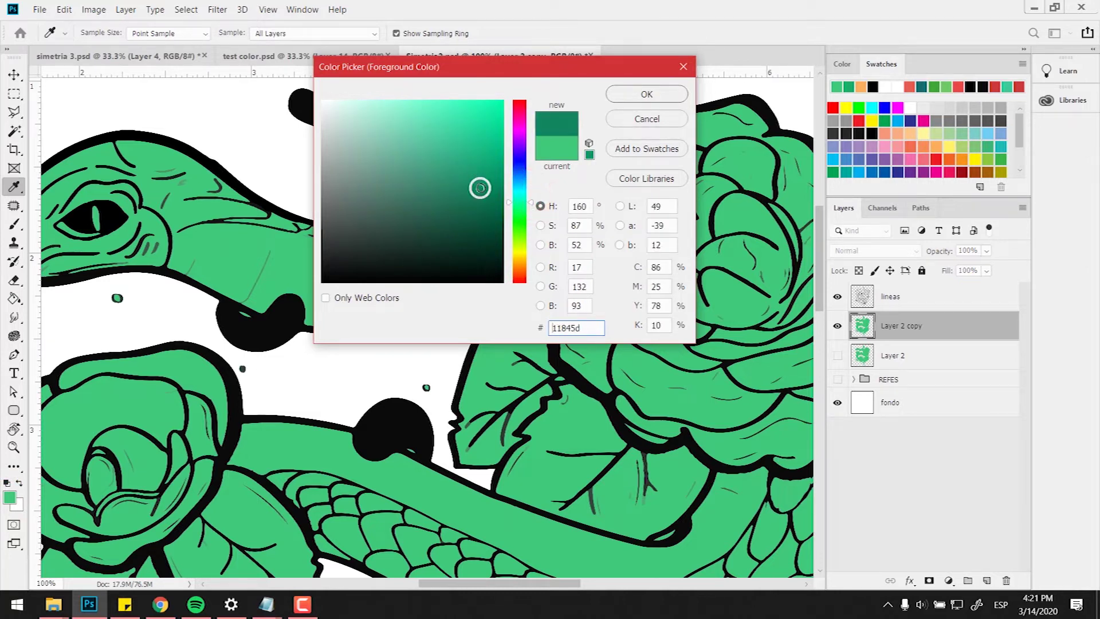
pyautogui.click(638, 97)
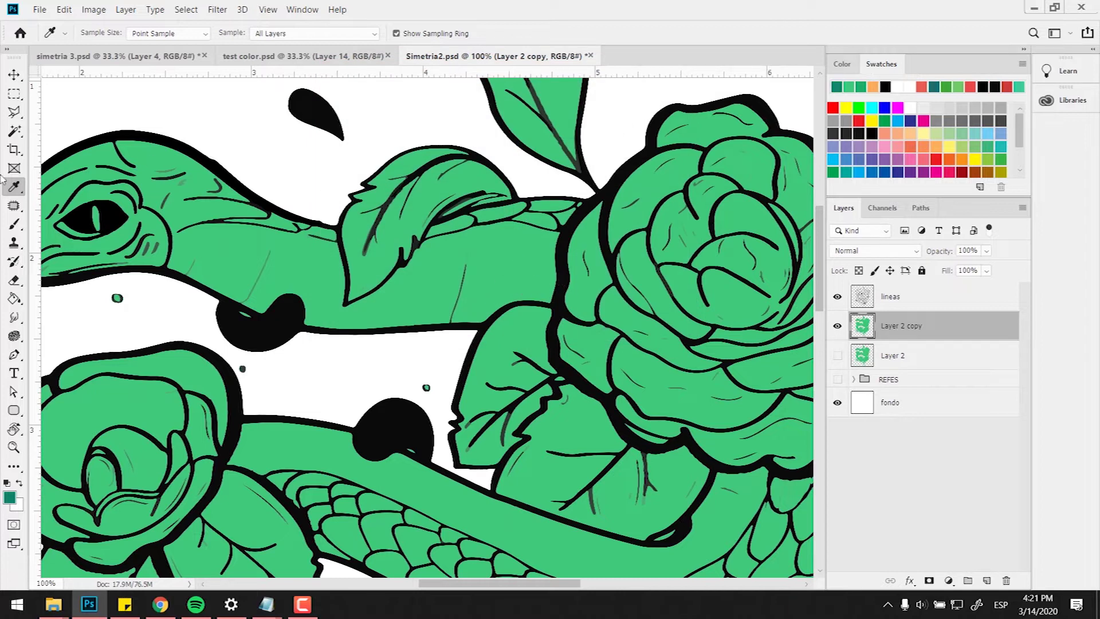
# - Set up the Brush tool with the tapered hard round tip at 18 px and 100% hardness
pyautogui.press('b')
pyautogui.rightClick(565, 289)
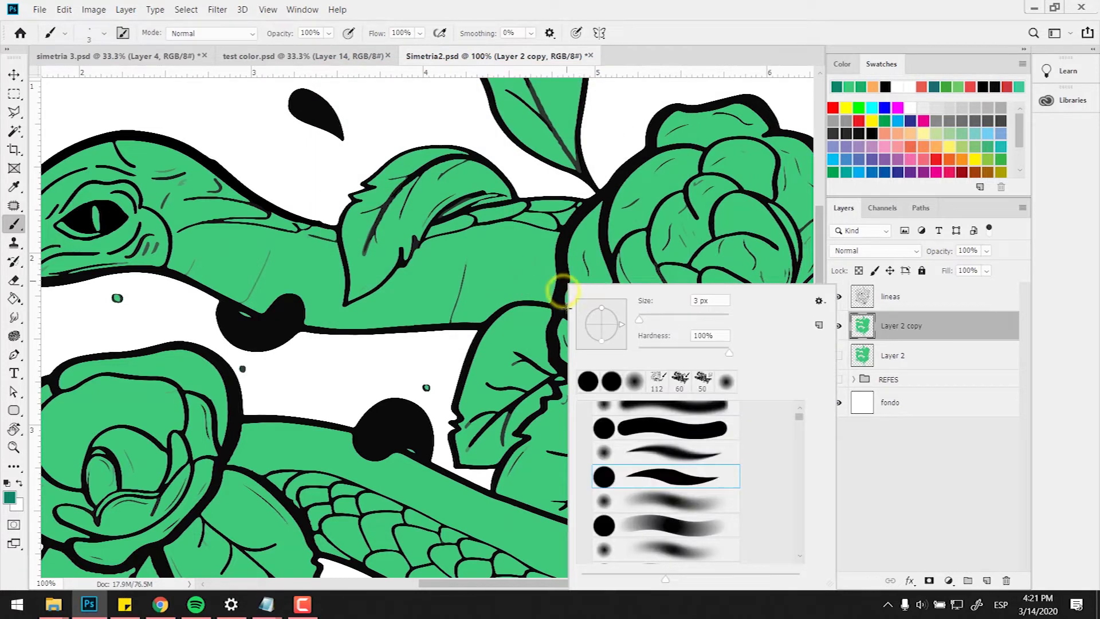
pyautogui.click(686, 480)
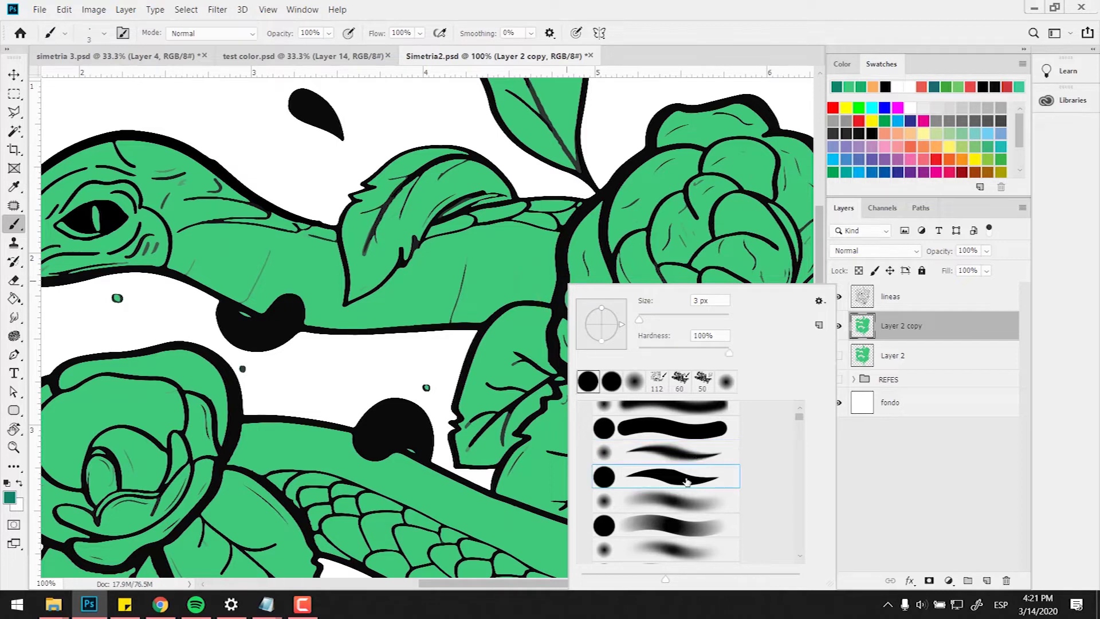
pyautogui.moveTo(638, 315); pyautogui.dragTo(653, 314)
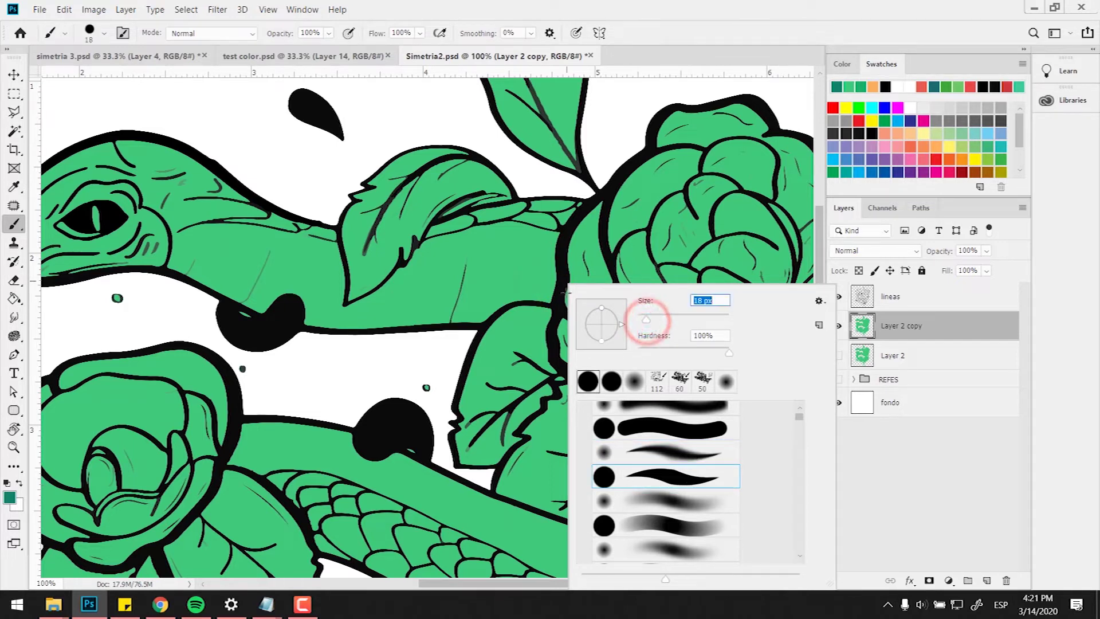
pyautogui.press('capslock')
# - Try painting a dark green shadow along the underside of the snake's neck on Layer 2 copy, and undo the strokes
pyautogui.moveTo(540, 283)
pyautogui.mouseDown()
pyautogui.moveTo(563, 219)
pyautogui.moveTo(550, 278)
pyautogui.moveTo(464, 327)
pyautogui.moveTo(503, 302)
pyautogui.moveTo(548, 298)
pyautogui.moveTo(475, 311)
pyautogui.moveTo(433, 354)
pyautogui.moveTo(483, 312)
pyautogui.moveTo(316, 335)
pyautogui.moveTo(391, 331)
pyautogui.moveTo(535, 276)
pyautogui.moveTo(580, 199)
pyautogui.moveTo(529, 204)
pyautogui.mouseUp()
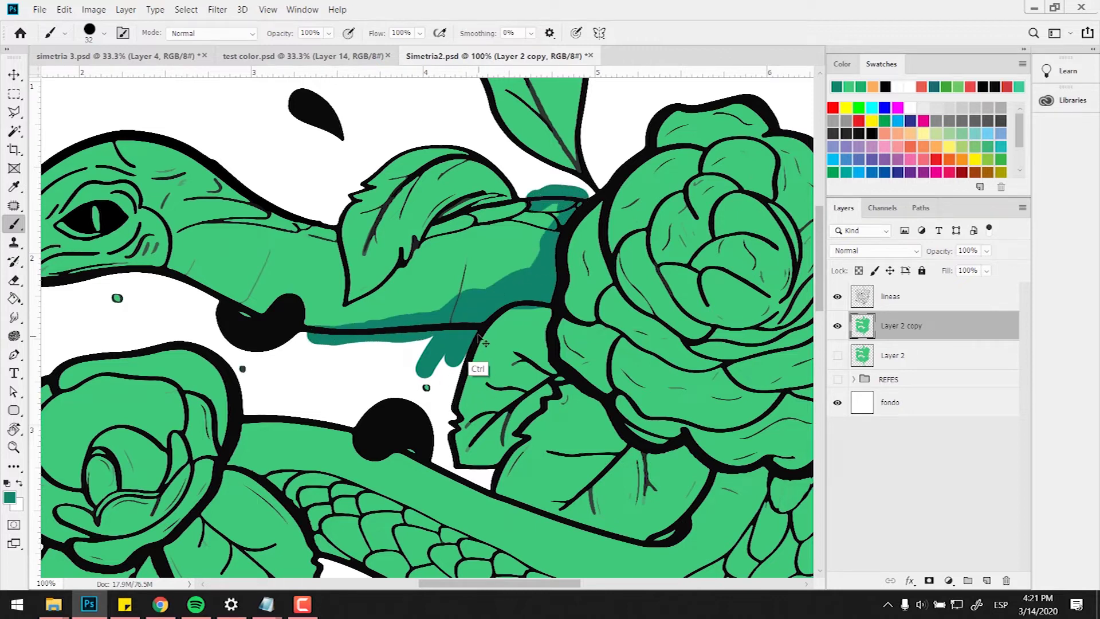
pyautogui.hotkey('ctrl', 'z')
pyautogui.hotkey('ctrl', 'z')
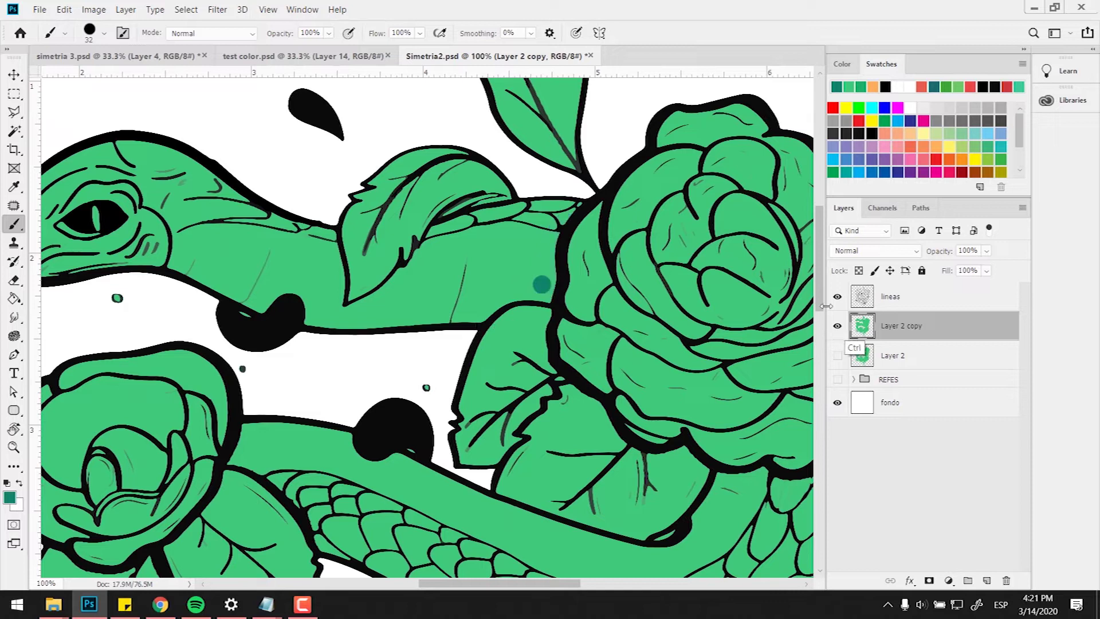
pyautogui.hotkey('ctrl', 'z')
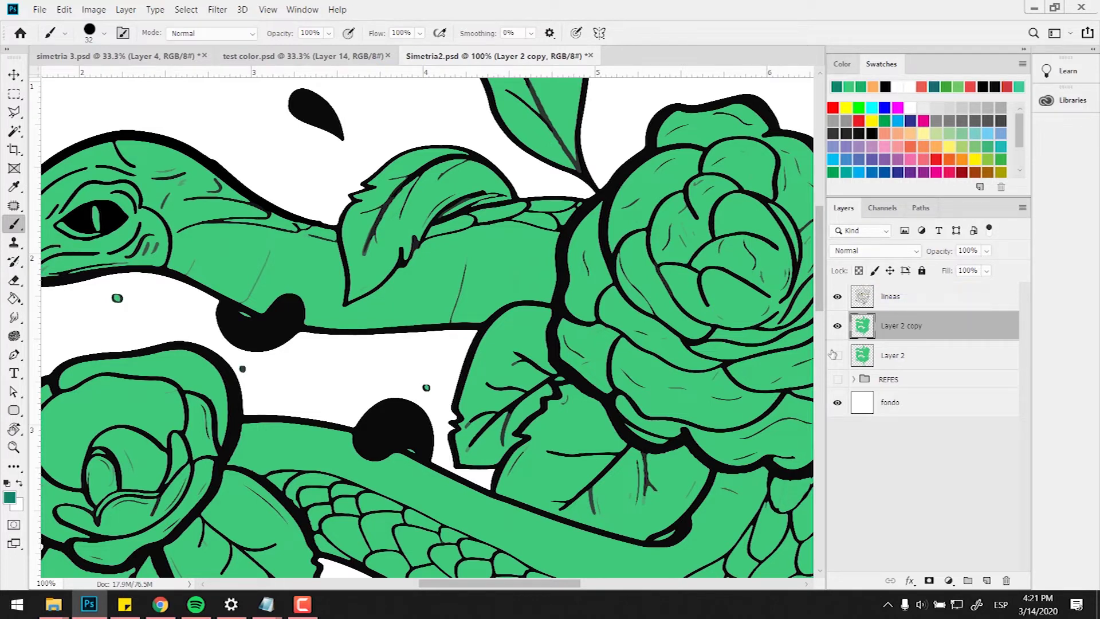
# - Lock Layer 2 copy's transparent pixels and paint a dark green shadow along the neck's underside and beside the large rose
pyautogui.click(837, 402)
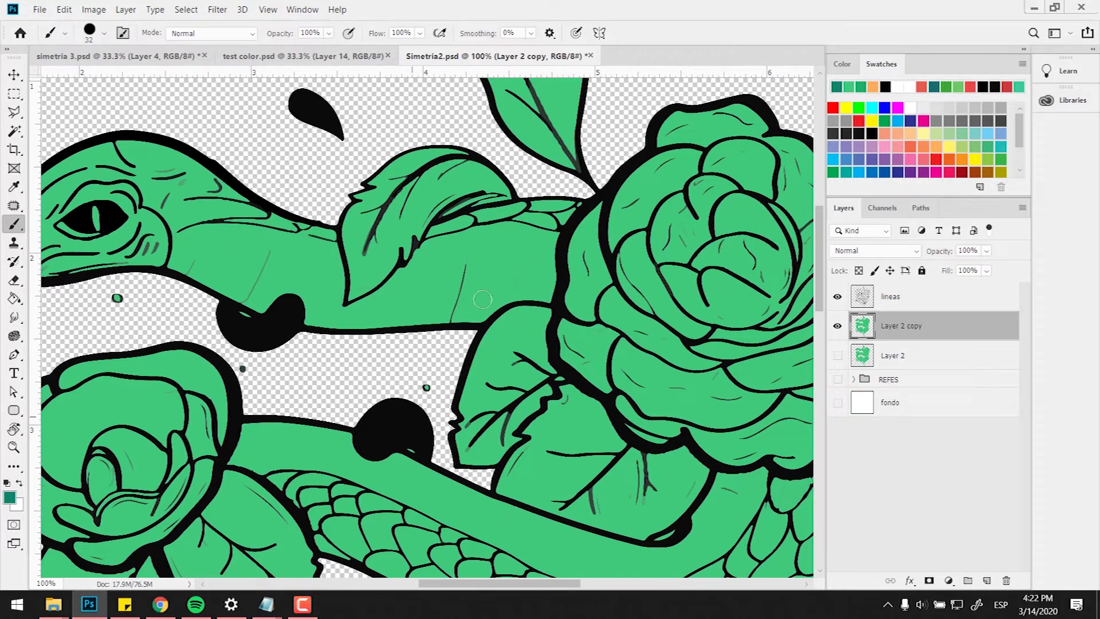
pyautogui.click(838, 403)
pyautogui.click(859, 270)
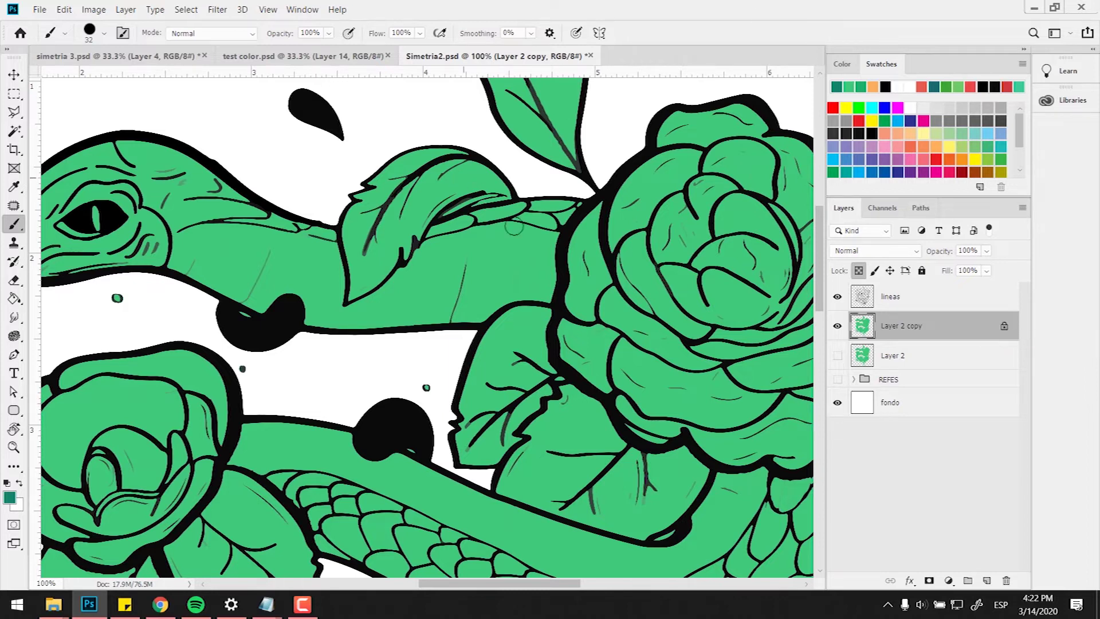
pyautogui.moveTo(547, 295)
pyautogui.mouseDown()
pyautogui.moveTo(547, 241)
pyautogui.moveTo(564, 215)
pyautogui.moveTo(514, 296)
pyautogui.moveTo(456, 322)
pyautogui.moveTo(477, 318)
pyautogui.moveTo(299, 315)
pyautogui.moveTo(363, 319)
pyautogui.moveTo(495, 295)
pyautogui.moveTo(542, 281)
pyautogui.moveTo(548, 259)
pyautogui.mouseUp()
pyautogui.moveTo(257, 309)
pyautogui.mouseDown()
pyautogui.moveTo(182, 269)
pyautogui.moveTo(152, 264)
pyautogui.mouseUp()
# - Choose the textured 60 px Mixer Brush preset and blend the neck shadow's edge between the leaf and the large rose
pyautogui.rightClick(474, 308)
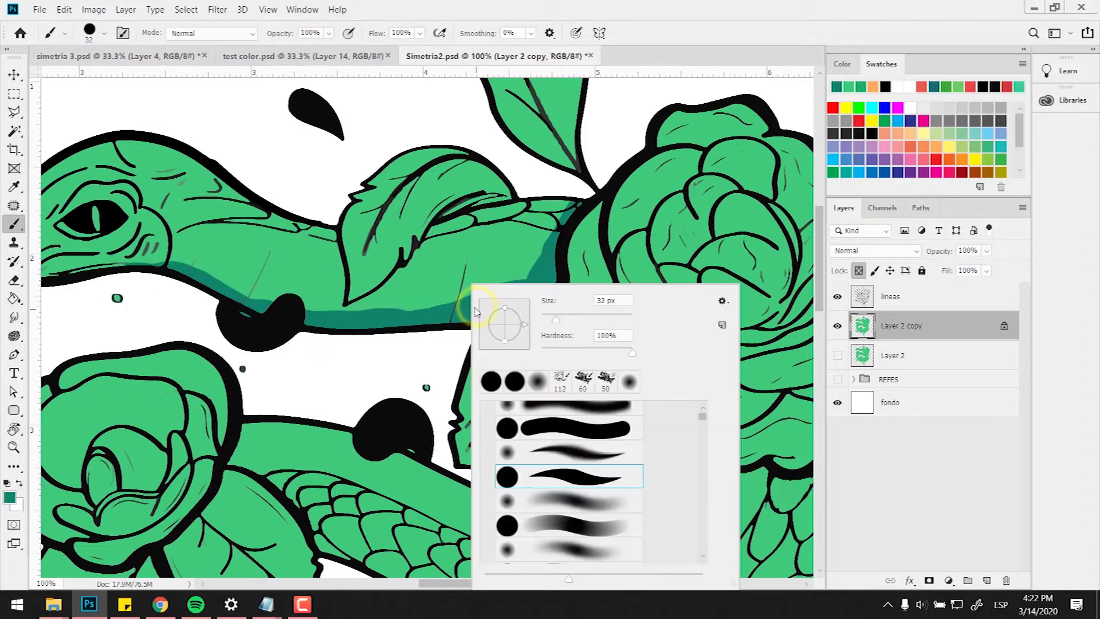
pyautogui.click(577, 379)
pyautogui.moveTo(420, 307)
pyautogui.mouseDown()
pyautogui.moveTo(528, 286)
pyautogui.moveTo(515, 289)
pyautogui.moveTo(553, 221)
pyautogui.moveTo(514, 273)
pyautogui.moveTo(457, 296)
pyautogui.moveTo(499, 289)
pyautogui.moveTo(508, 258)
pyautogui.moveTo(365, 314)
pyautogui.moveTo(431, 288)
pyautogui.moveTo(445, 307)
pyautogui.moveTo(421, 289)
pyautogui.moveTo(500, 276)
pyautogui.moveTo(521, 249)
pyautogui.moveTo(542, 247)
pyautogui.moveTo(530, 238)
pyautogui.moveTo(549, 222)
pyautogui.mouseUp()
pyautogui.moveTo(386, 309); pyautogui.dragTo(577, 289)
pyautogui.moveTo(466, 295)
pyautogui.mouseDown()
pyautogui.moveTo(443, 278)
pyautogui.moveTo(504, 277)
pyautogui.mouseUp()
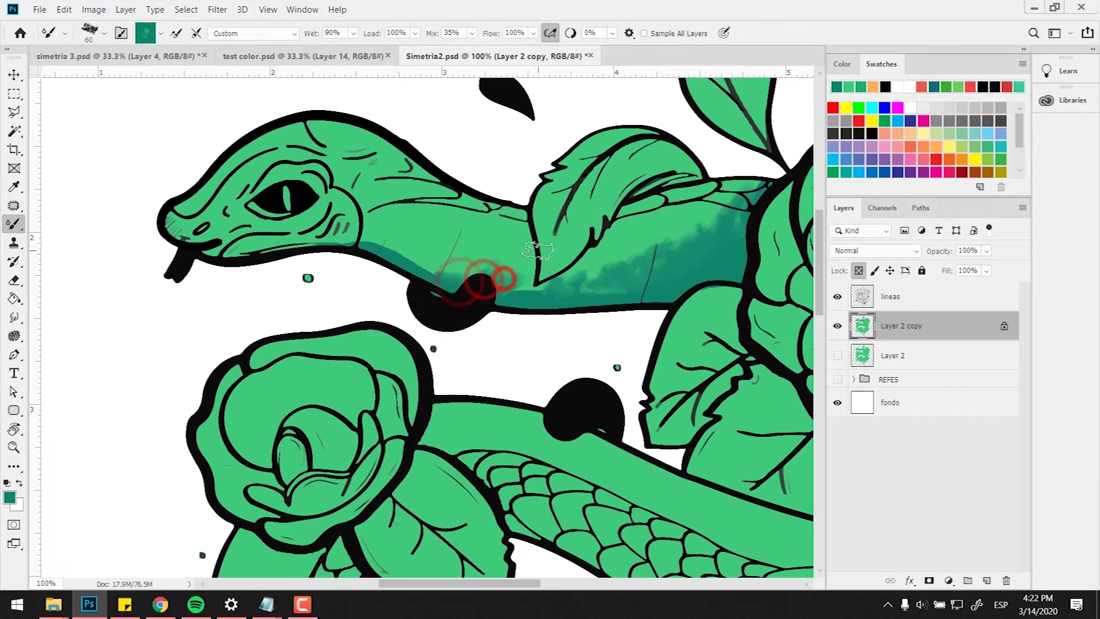
# - Blend the shadow into the light green with the Mixer Brush, from the black drop under the neck towards the large rose
pyautogui.hotkey('ctrl', '+')
pyautogui.hotkey('ctrl', '+')
pyautogui.moveTo(501, 314); pyautogui.dragTo(486, 366)
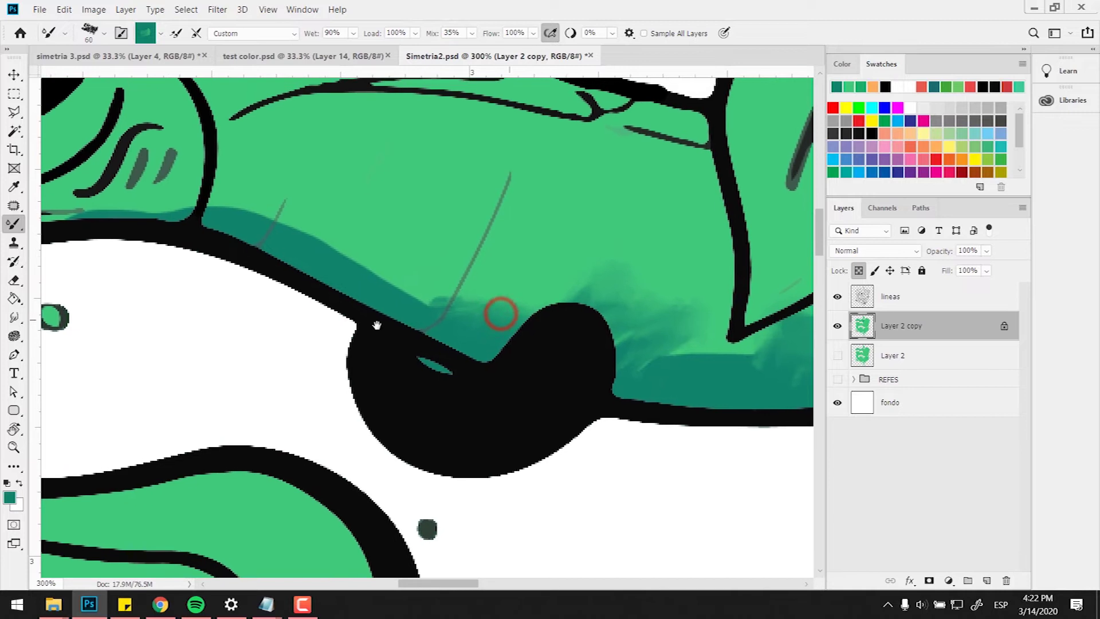
pyautogui.rightClick(16, 227)
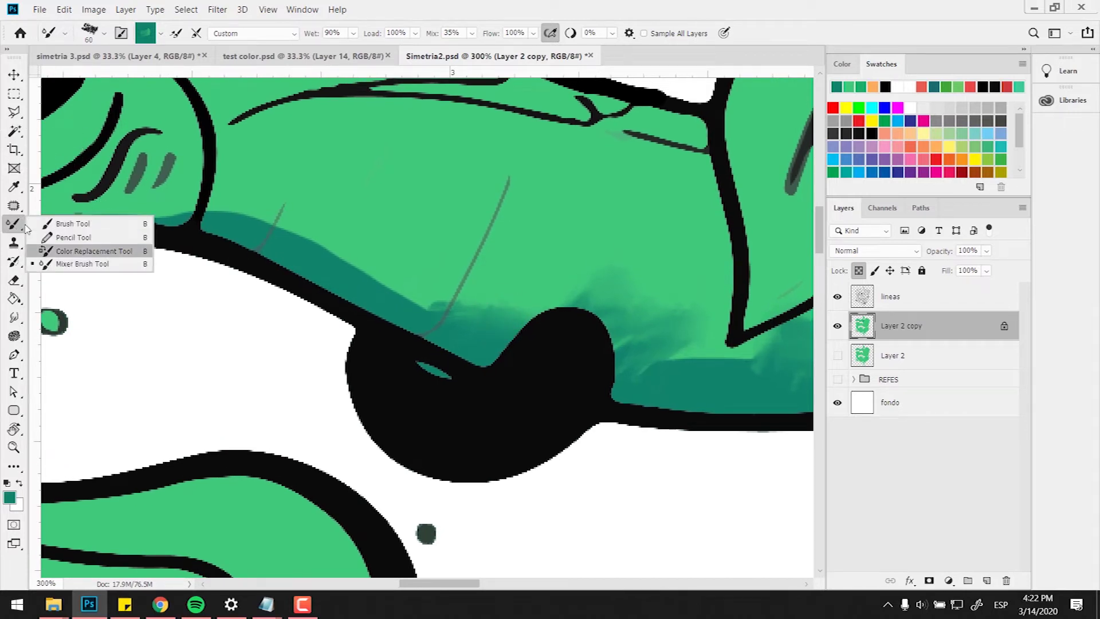
pyautogui.click(69, 262)
pyautogui.moveTo(309, 232)
pyautogui.mouseDown()
pyautogui.moveTo(380, 248)
pyautogui.moveTo(408, 278)
pyautogui.moveTo(464, 284)
pyautogui.moveTo(499, 309)
pyautogui.moveTo(530, 294)
pyautogui.moveTo(562, 310)
pyautogui.moveTo(563, 298)
pyautogui.moveTo(542, 310)
pyautogui.moveTo(584, 296)
pyautogui.moveTo(658, 344)
pyautogui.moveTo(665, 328)
pyautogui.moveTo(704, 361)
pyautogui.moveTo(721, 340)
pyautogui.moveTo(731, 350)
pyautogui.moveTo(714, 327)
pyautogui.mouseUp()
pyautogui.moveTo(712, 317)
pyautogui.mouseDown()
pyautogui.moveTo(725, 333)
pyautogui.moveTo(372, 334)
pyautogui.mouseUp()
pyautogui.moveTo(570, 300); pyautogui.dragTo(579, 337)
pyautogui.moveTo(567, 334); pyautogui.dragTo(562, 321)
pyautogui.moveTo(548, 332); pyautogui.dragTo(563, 327)
pyautogui.moveTo(669, 330)
pyautogui.mouseDown()
pyautogui.moveTo(680, 329)
pyautogui.moveTo(639, 290)
pyautogui.moveTo(639, 240)
pyautogui.mouseUp()
pyautogui.moveTo(709, 266)
pyautogui.mouseDown()
pyautogui.moveTo(695, 271)
pyautogui.moveTo(695, 286)
pyautogui.mouseUp()
pyautogui.moveTo(700, 287)
pyautogui.mouseDown()
pyautogui.moveTo(624, 319)
pyautogui.moveTo(413, 354)
pyautogui.mouseUp()
pyautogui.moveTo(557, 252)
pyautogui.mouseDown()
pyautogui.moveTo(535, 238)
pyautogui.moveTo(588, 255)
pyautogui.moveTo(645, 234)
pyautogui.moveTo(528, 349)
pyautogui.mouseUp()
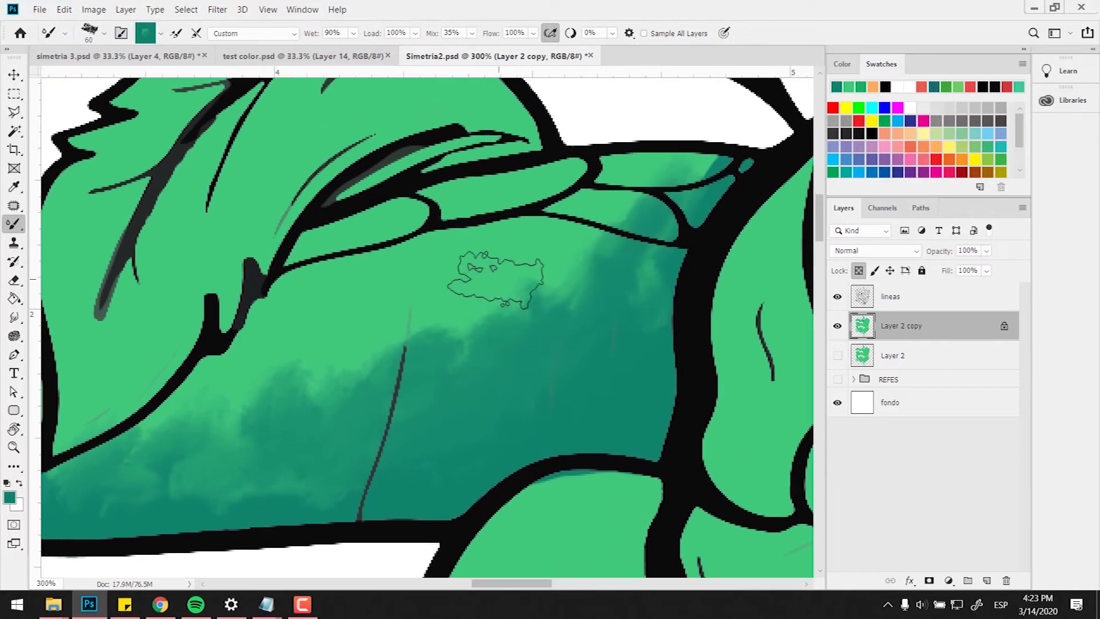
# - Extend and soften the dark green shading over the neck's upper scales next to the large rose with the Mixer Brush
pyautogui.moveTo(678, 319)
pyautogui.mouseDown()
pyautogui.moveTo(664, 327)
pyautogui.moveTo(662, 309)
pyautogui.mouseUp()
pyautogui.moveTo(660, 277); pyautogui.dragTo(679, 293)
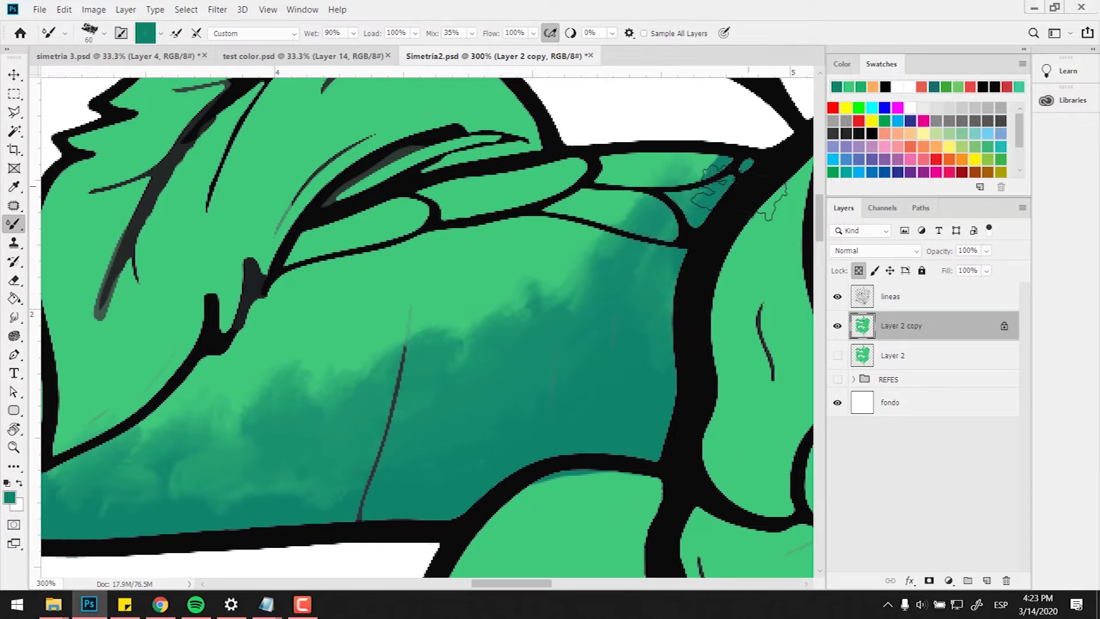
pyautogui.click(706, 172)
pyautogui.moveTo(706, 172)
pyautogui.mouseDown()
pyautogui.moveTo(681, 163)
pyautogui.moveTo(679, 186)
pyautogui.mouseUp()
pyautogui.click(719, 183)
pyautogui.moveTo(620, 212)
pyautogui.mouseDown()
pyautogui.moveTo(636, 179)
pyautogui.moveTo(579, 232)
pyautogui.moveTo(582, 264)
pyautogui.moveTo(560, 270)
pyautogui.moveTo(561, 285)
pyautogui.moveTo(538, 261)
pyautogui.moveTo(543, 284)
pyautogui.moveTo(510, 298)
pyautogui.moveTo(513, 319)
pyautogui.moveTo(455, 316)
pyautogui.moveTo(471, 341)
pyautogui.moveTo(425, 332)
pyautogui.moveTo(430, 373)
pyautogui.moveTo(422, 354)
pyautogui.moveTo(403, 355)
pyautogui.moveTo(409, 341)
pyautogui.moveTo(371, 366)
pyautogui.moveTo(344, 358)
pyautogui.moveTo(385, 339)
pyautogui.moveTo(305, 387)
pyautogui.moveTo(288, 362)
pyautogui.moveTo(228, 393)
pyautogui.mouseUp()
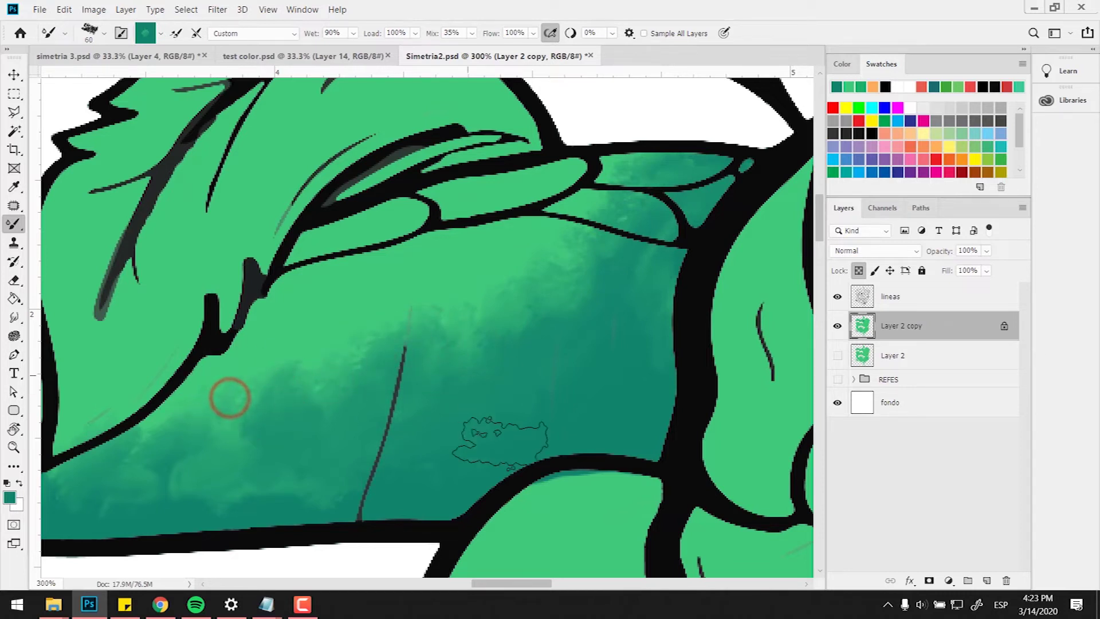
pyautogui.moveTo(522, 356); pyautogui.dragTo(583, 338)
pyautogui.scroll(-4, 583, 338)
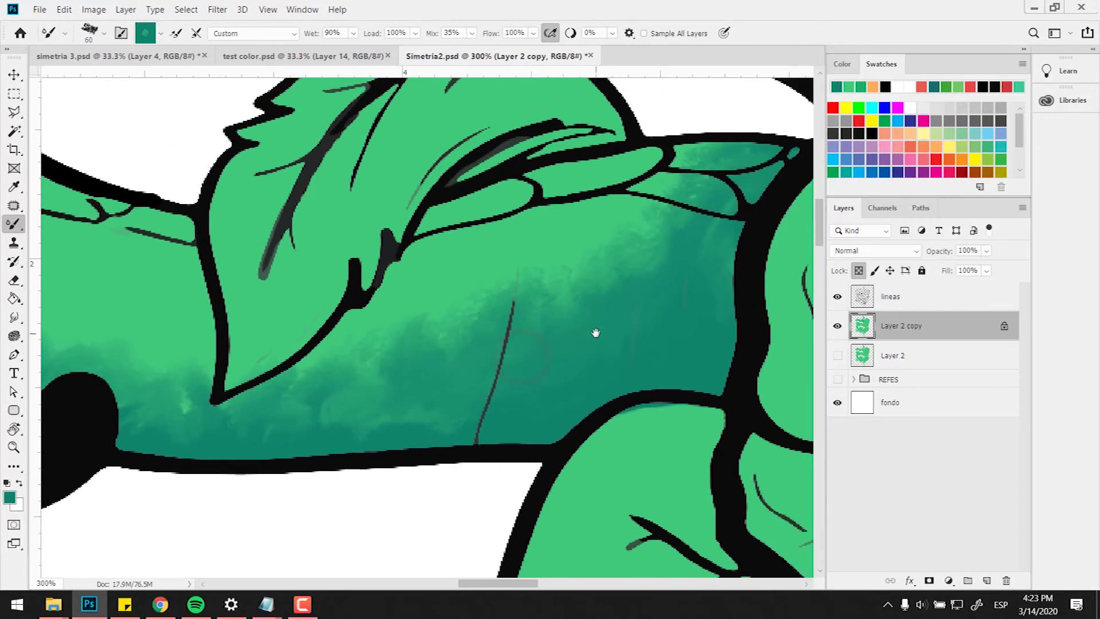
pyautogui.scroll(-1, 596, 333)
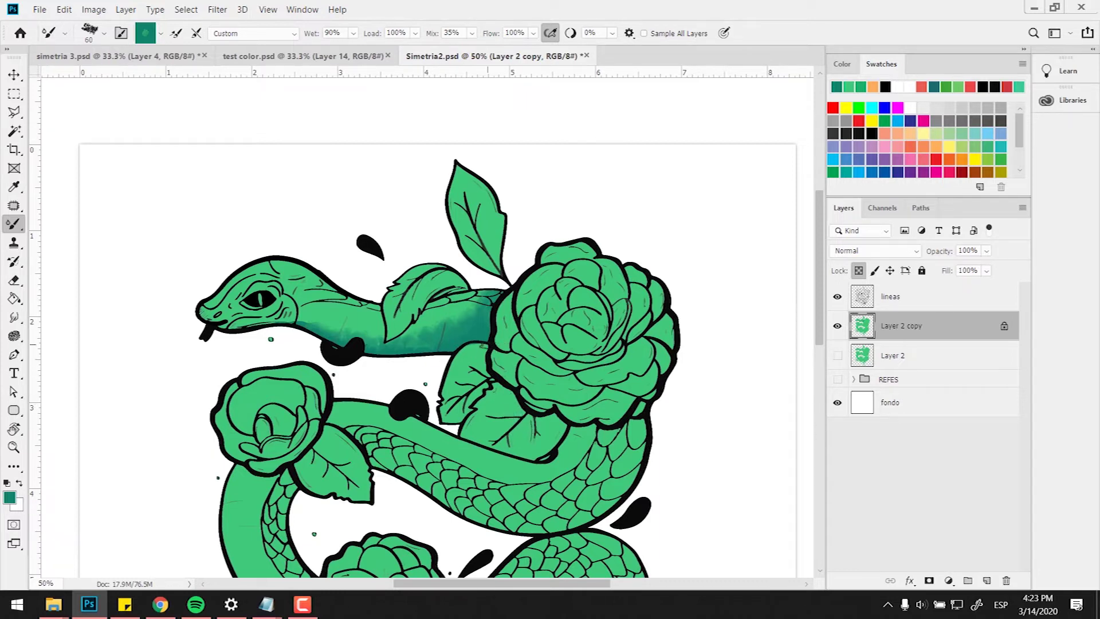
# - Blend the upper edge of the neck shadow between the leaf and the large rose with the Mixer Brush
pyautogui.hotkey('ctrl', '+')
pyautogui.hotkey('ctrl', '+')
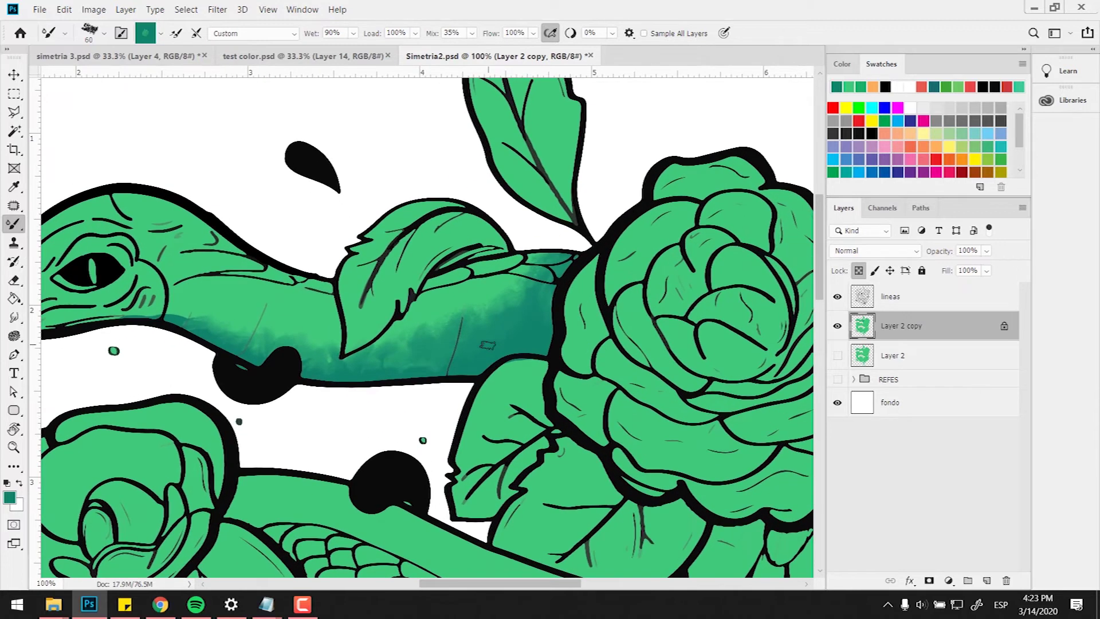
pyautogui.moveTo(486, 306)
pyautogui.mouseDown()
pyautogui.moveTo(459, 316)
pyautogui.moveTo(474, 321)
pyautogui.moveTo(418, 323)
pyautogui.moveTo(454, 321)
pyautogui.moveTo(445, 299)
pyautogui.moveTo(477, 314)
pyautogui.mouseUp()
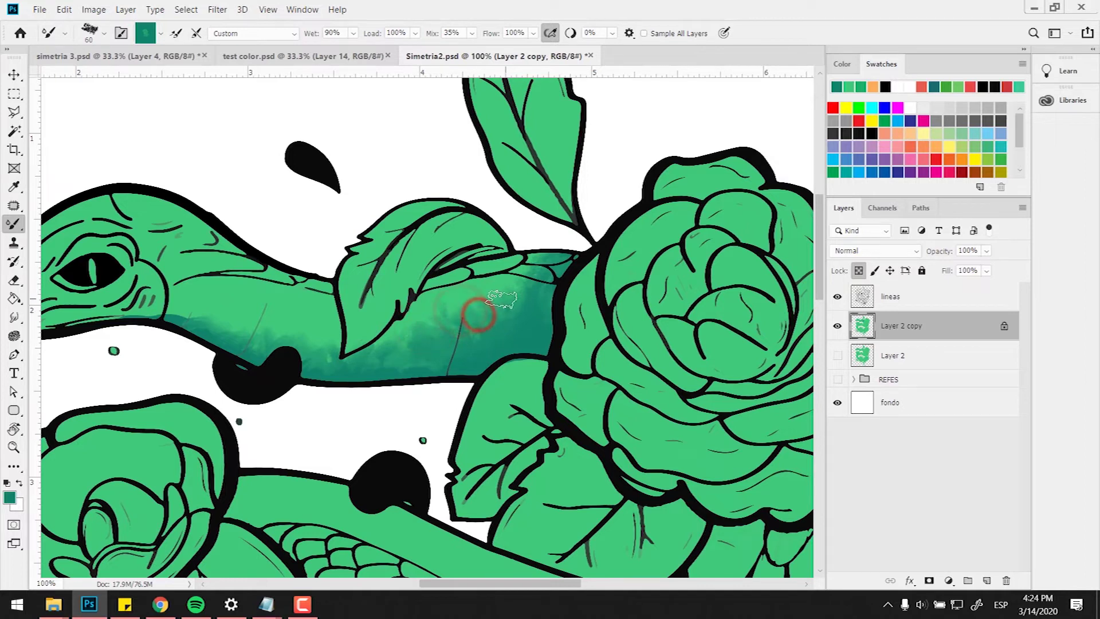
pyautogui.hotkey('ctrl', '-')
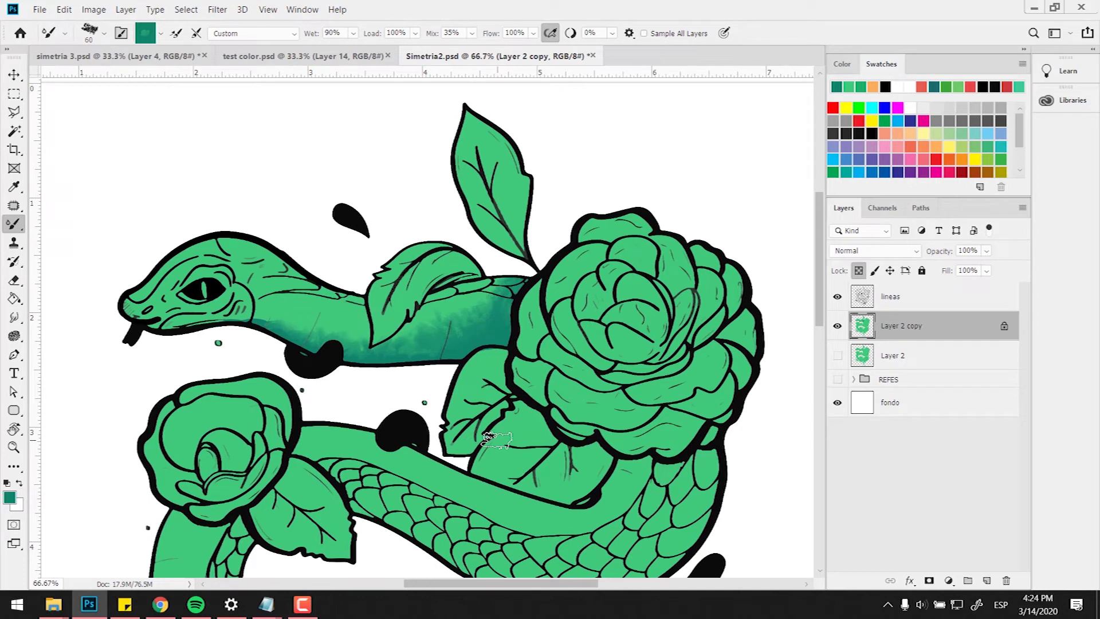
# - Hide Layer 2 copy, move Layer 2 above it, make Layer 2 visible and rename it "color base"
pyautogui.click(836, 326)
pyautogui.moveTo(896, 356); pyautogui.dragTo(894, 313)
pyautogui.click(837, 326)
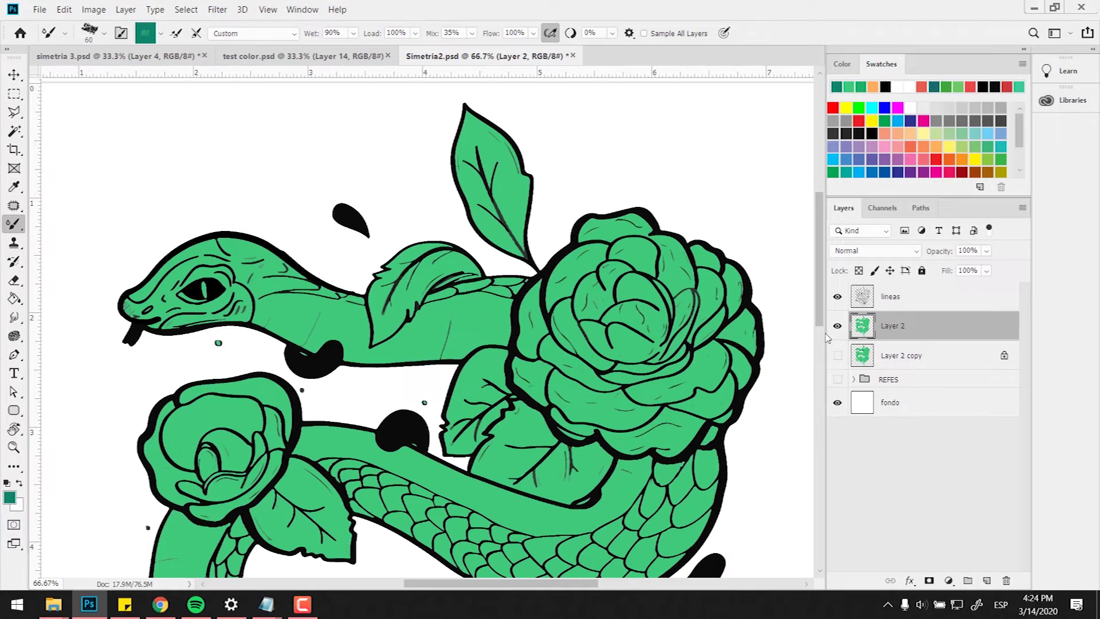
pyautogui.doubleClick(889, 326)
pyautogui.write('color base')
pyautogui.press('Return')
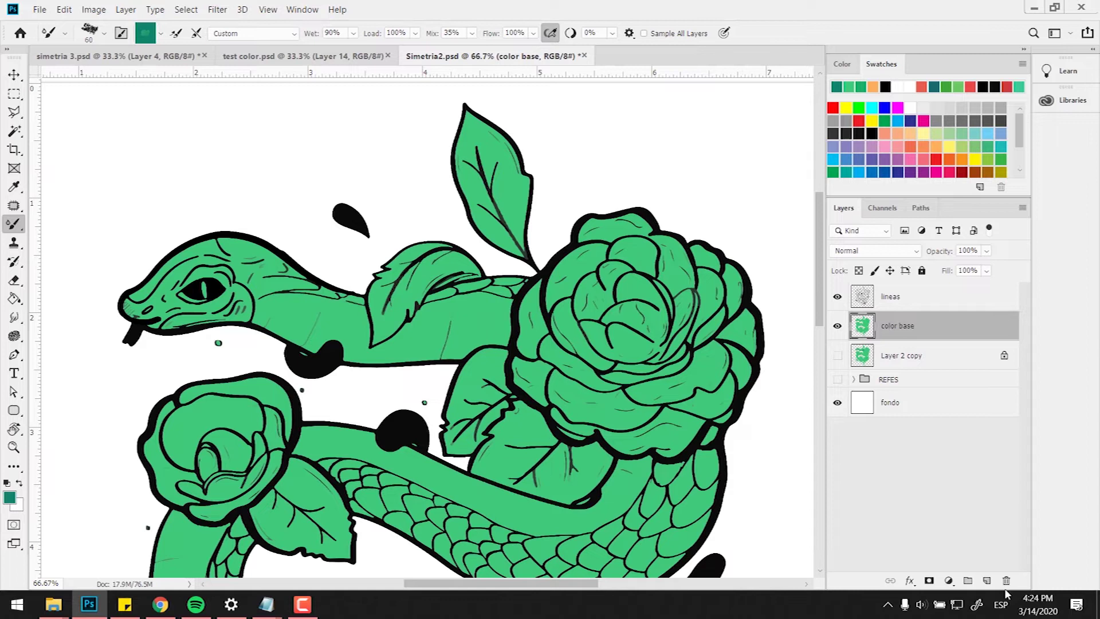
# - Add a layer above color base, paint a dark green shadow along the neck's underside and clip it to color base
pyautogui.click(986, 580)
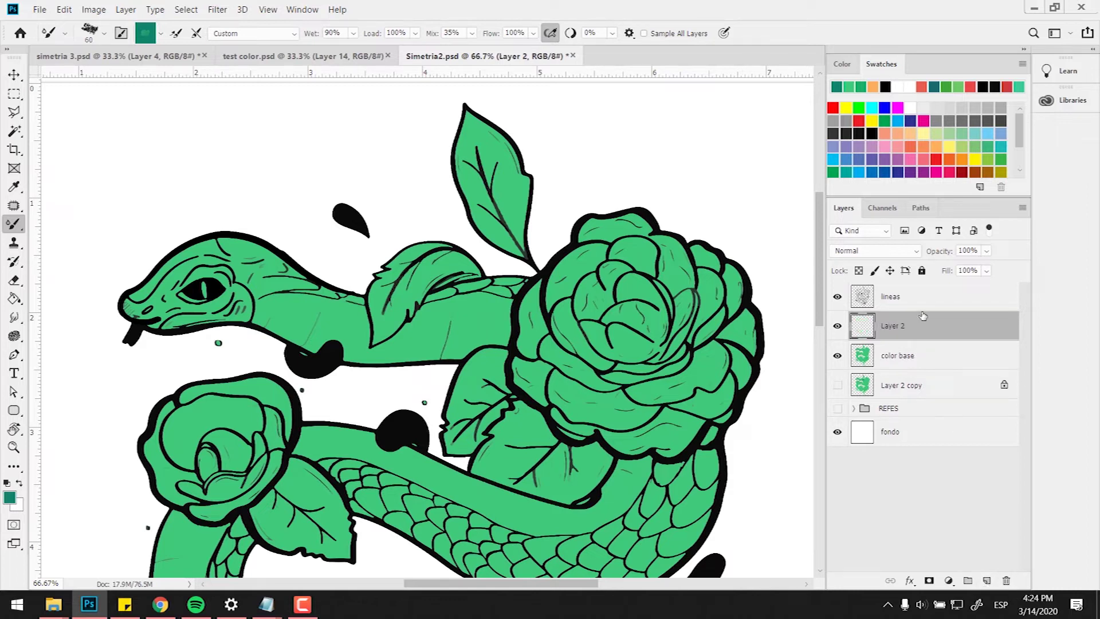
pyautogui.hotkey('ctrl', '+')
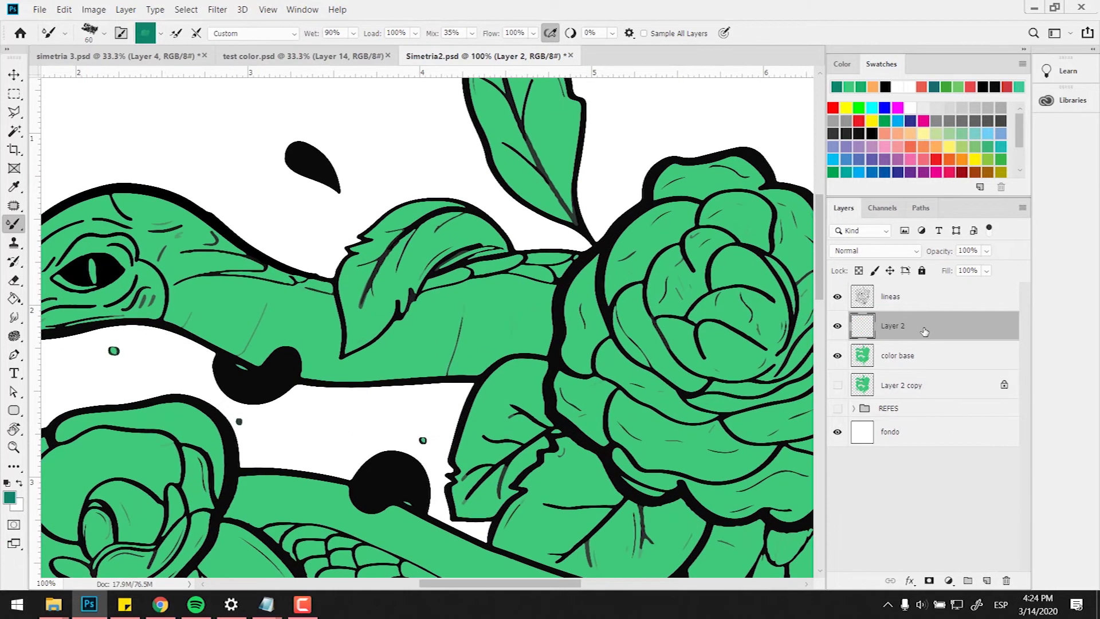
pyautogui.moveTo(467, 375)
pyautogui.mouseDown()
pyautogui.moveTo(495, 345)
pyautogui.moveTo(538, 340)
pyautogui.moveTo(563, 263)
pyautogui.moveTo(547, 333)
pyautogui.moveTo(473, 365)
pyautogui.mouseUp()
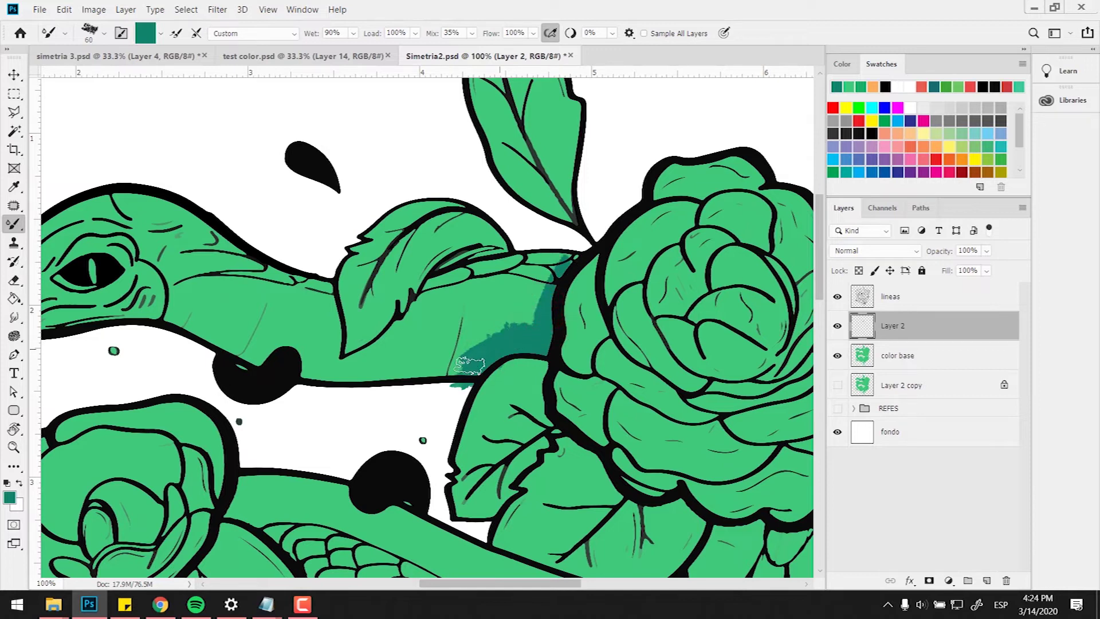
pyautogui.moveTo(310, 381)
pyautogui.mouseDown()
pyautogui.moveTo(432, 380)
pyautogui.moveTo(414, 380)
pyautogui.moveTo(486, 358)
pyautogui.moveTo(324, 374)
pyautogui.moveTo(159, 332)
pyautogui.moveTo(208, 330)
pyautogui.moveTo(253, 357)
pyautogui.moveTo(315, 366)
pyautogui.moveTo(445, 364)
pyautogui.moveTo(538, 309)
pyautogui.moveTo(433, 362)
pyautogui.moveTo(512, 328)
pyautogui.mouseUp()
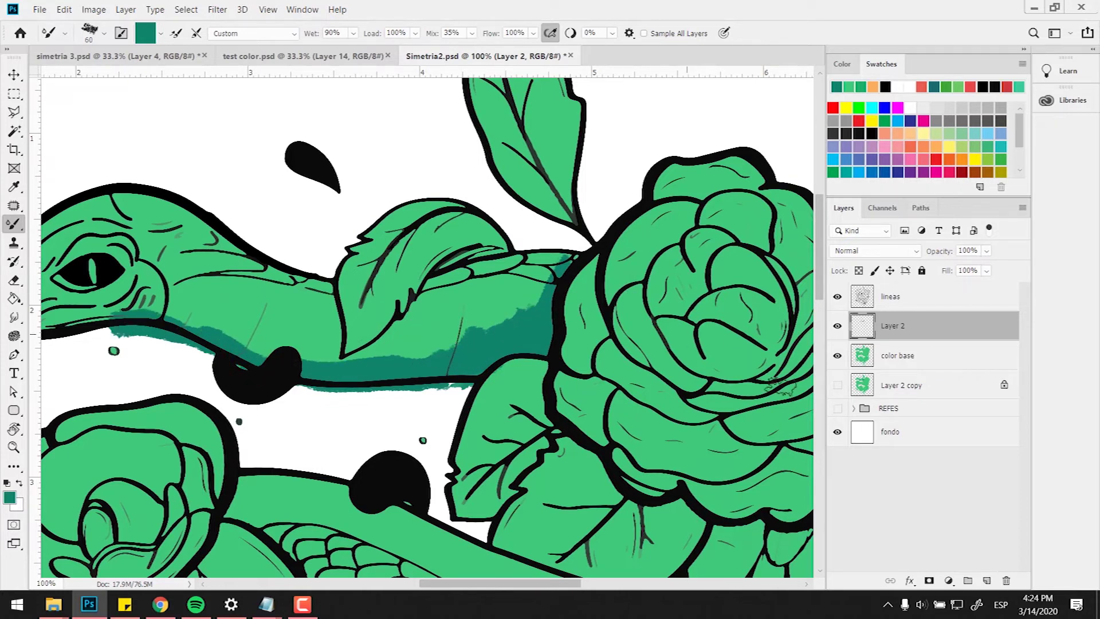
pyautogui.rightClick(897, 338)
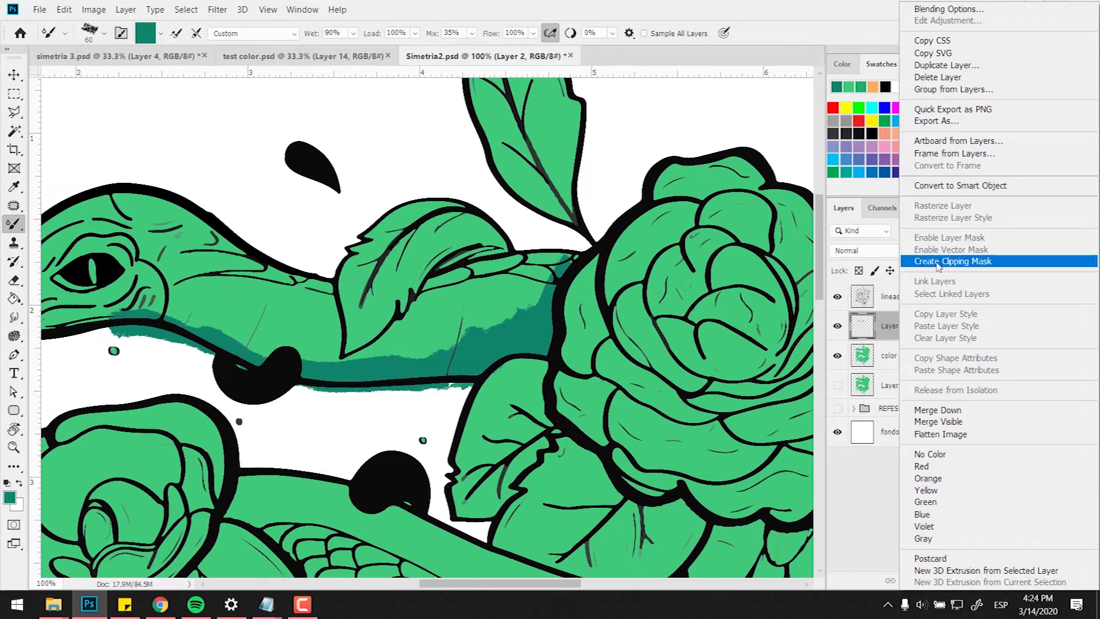
pyautogui.click(938, 263)
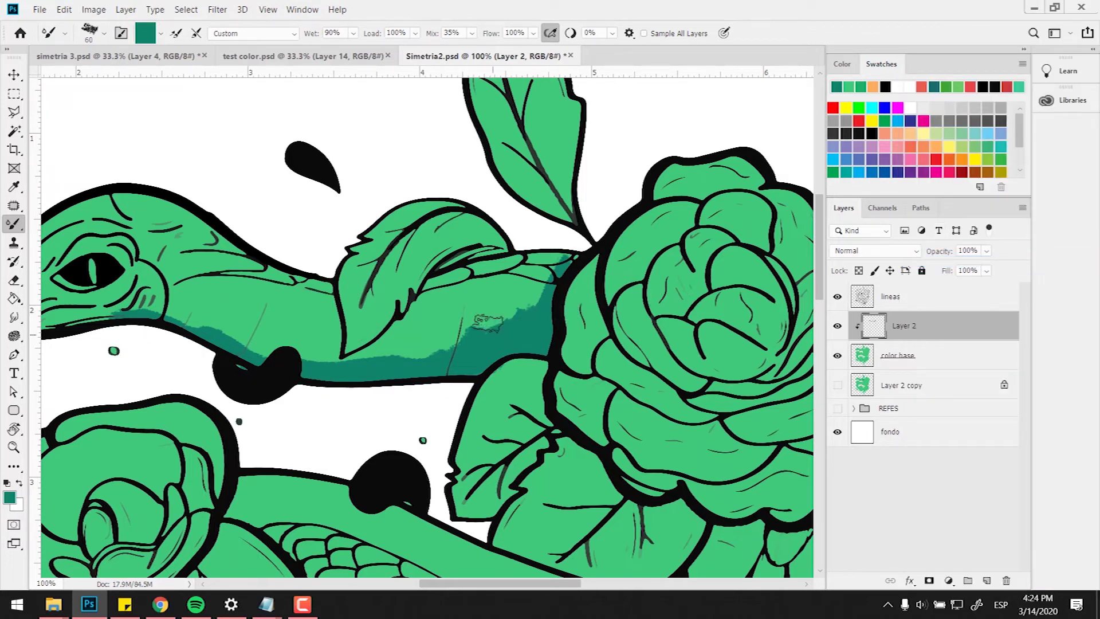
# - Choose the textured 60 px Mixer Brush preset and roughen the shadow's upper edge beneath the leaf
pyautogui.press('e')
pyautogui.rightClick(480, 319)
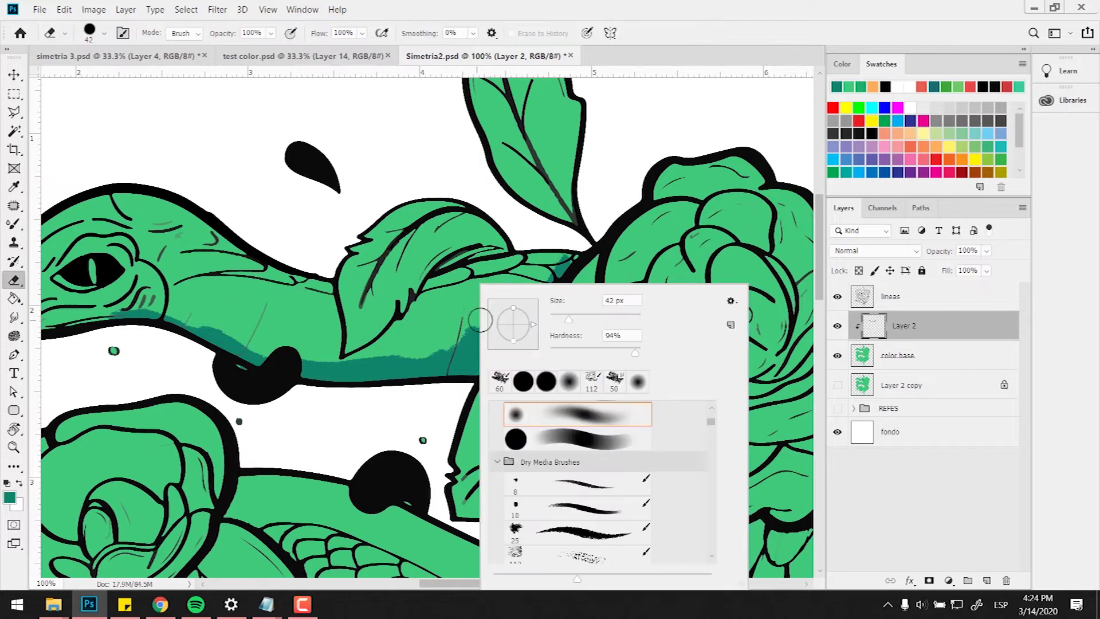
pyautogui.click(592, 382)
pyautogui.click(500, 381)
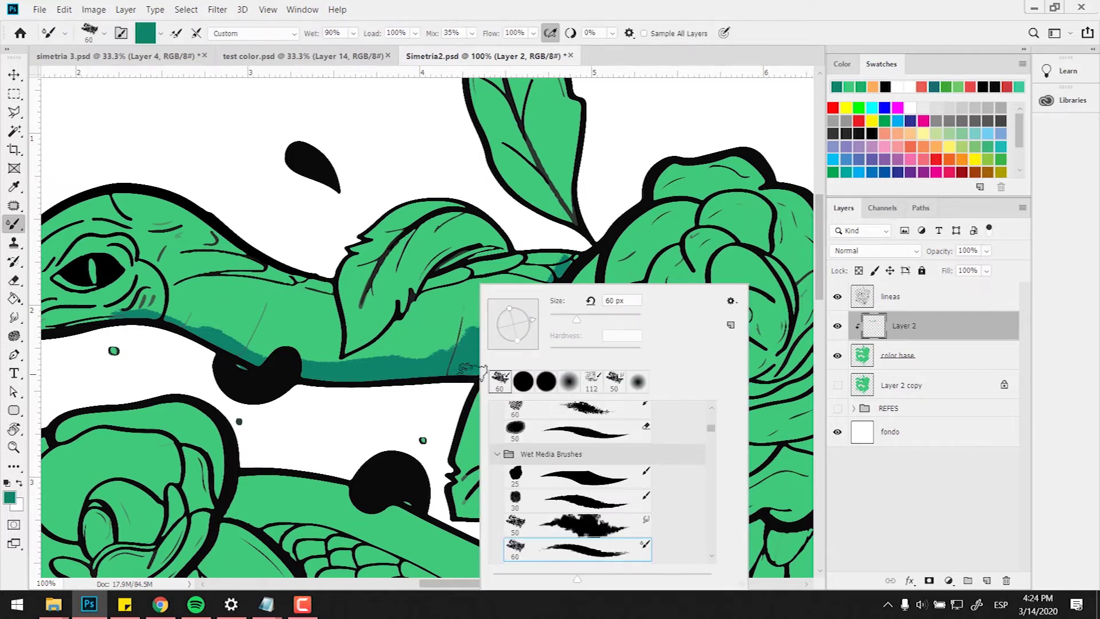
pyautogui.click(411, 334)
pyautogui.moveTo(454, 349)
pyautogui.mouseDown()
pyautogui.moveTo(464, 330)
pyautogui.moveTo(420, 352)
pyautogui.mouseUp()
# - Soften the neck shadow's upper edge between the leaf and the large rose with the 42 px Eraser
pyautogui.press('e')
pyautogui.rightClick(513, 333)
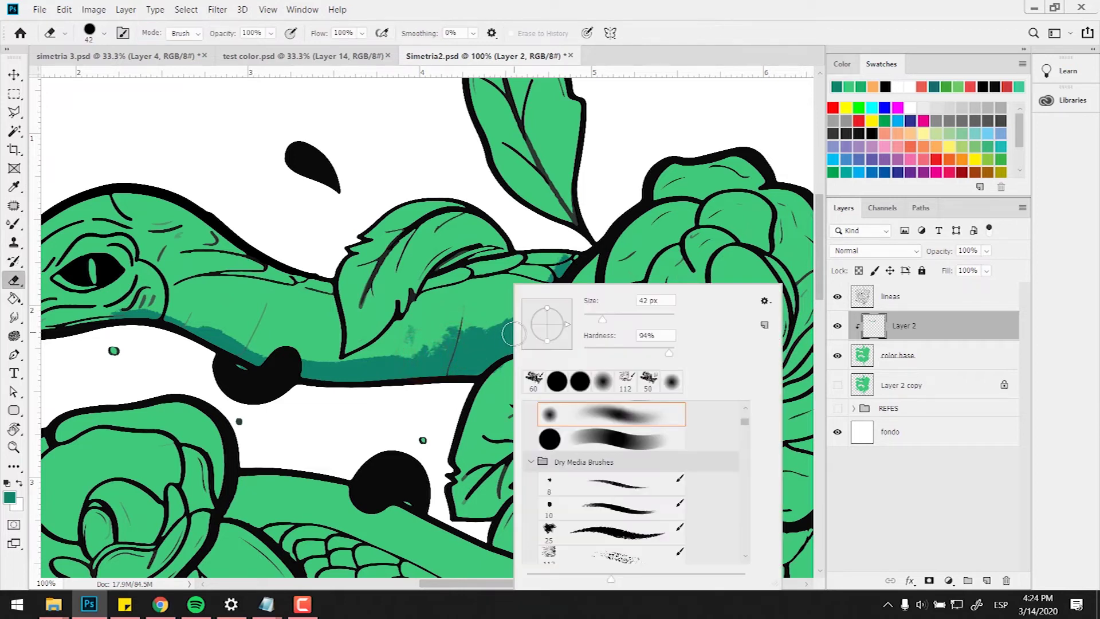
pyautogui.click(629, 542)
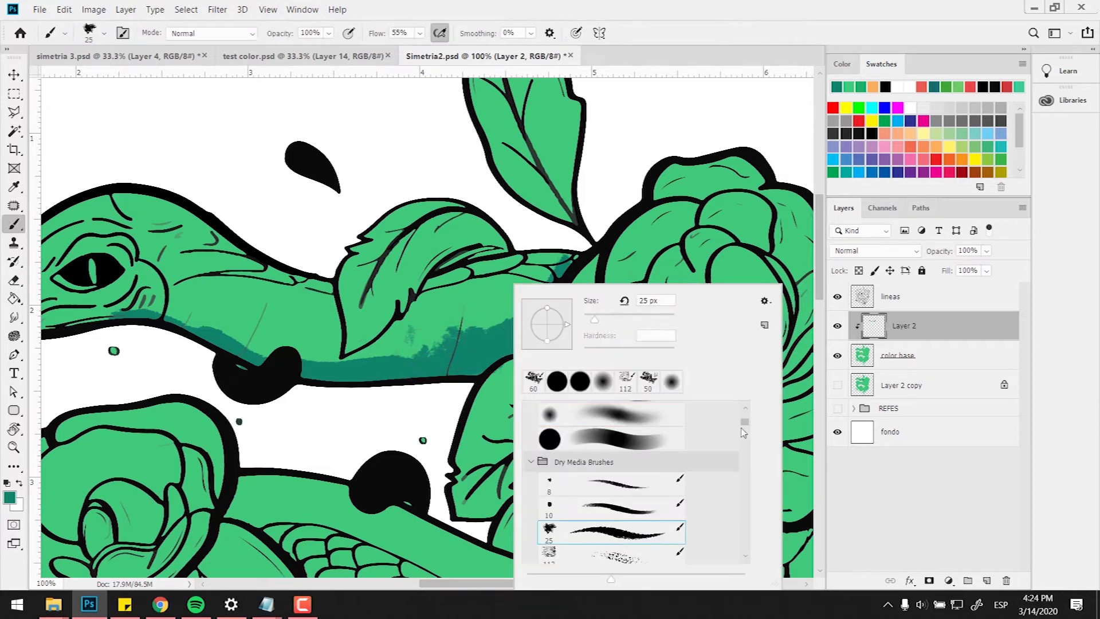
pyautogui.click(637, 424)
pyautogui.press('e')
pyautogui.moveTo(450, 331)
pyautogui.mouseDown()
pyautogui.moveTo(482, 330)
pyautogui.moveTo(548, 278)
pyautogui.moveTo(424, 351)
pyautogui.moveTo(408, 332)
pyautogui.moveTo(405, 347)
pyautogui.moveTo(484, 346)
pyautogui.moveTo(535, 307)
pyautogui.moveTo(472, 336)
pyautogui.moveTo(378, 355)
pyautogui.mouseUp()
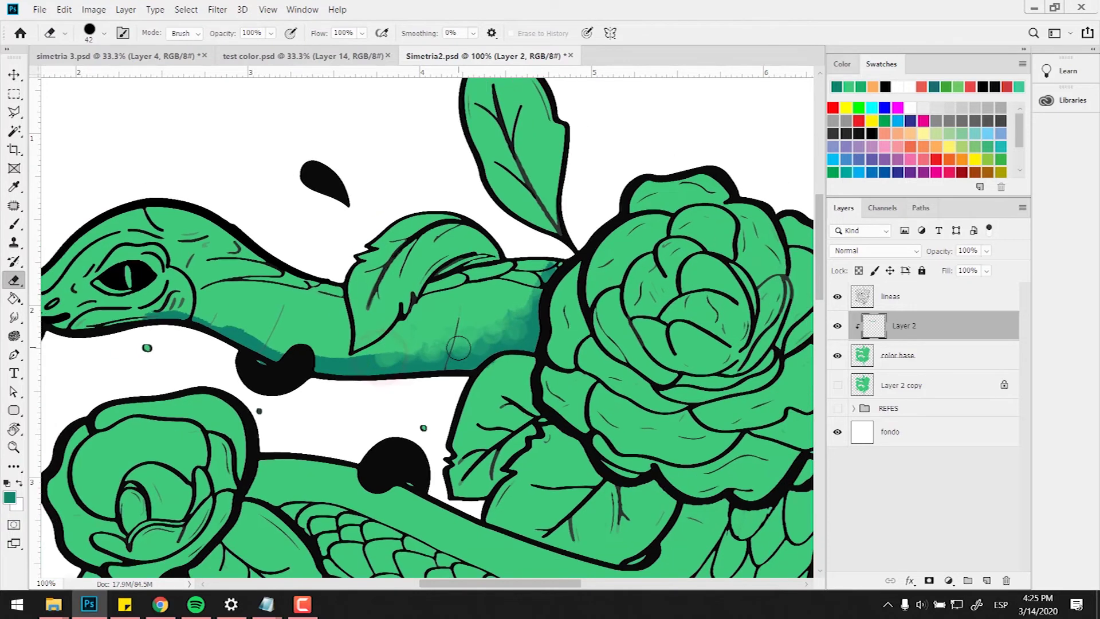
# - Toggle the visibility of the clipped shadow layer and color base to compare the neck with and without shading
pyautogui.hotkey('ctrl', '-')
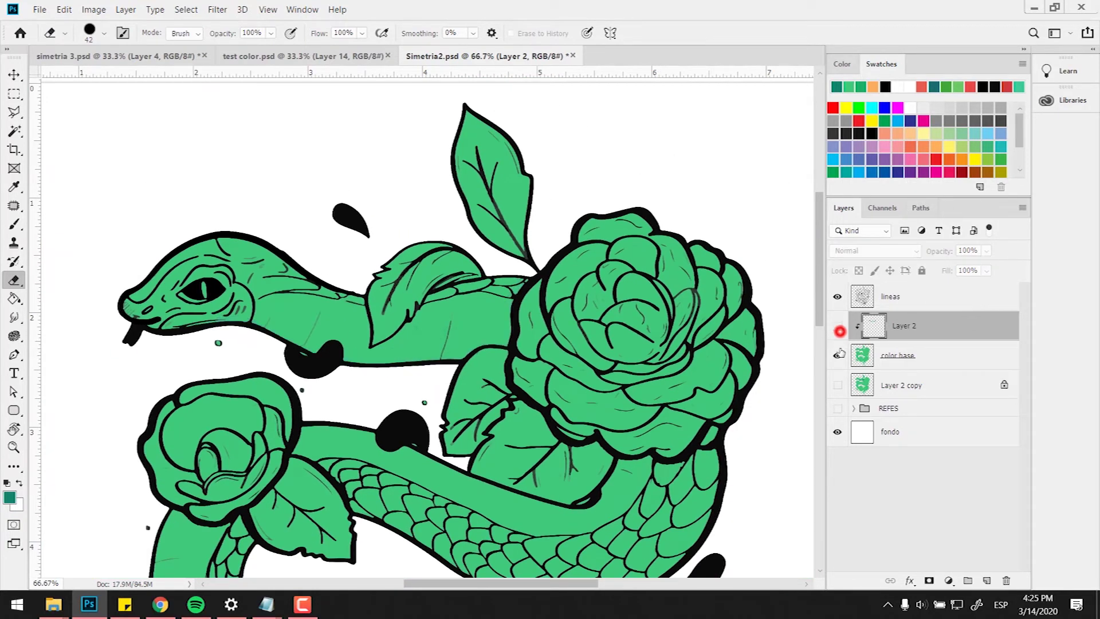
pyautogui.click(837, 326)
pyautogui.click(837, 355)
pyautogui.click(838, 356)
pyautogui.click(838, 356)
pyautogui.click(837, 356)
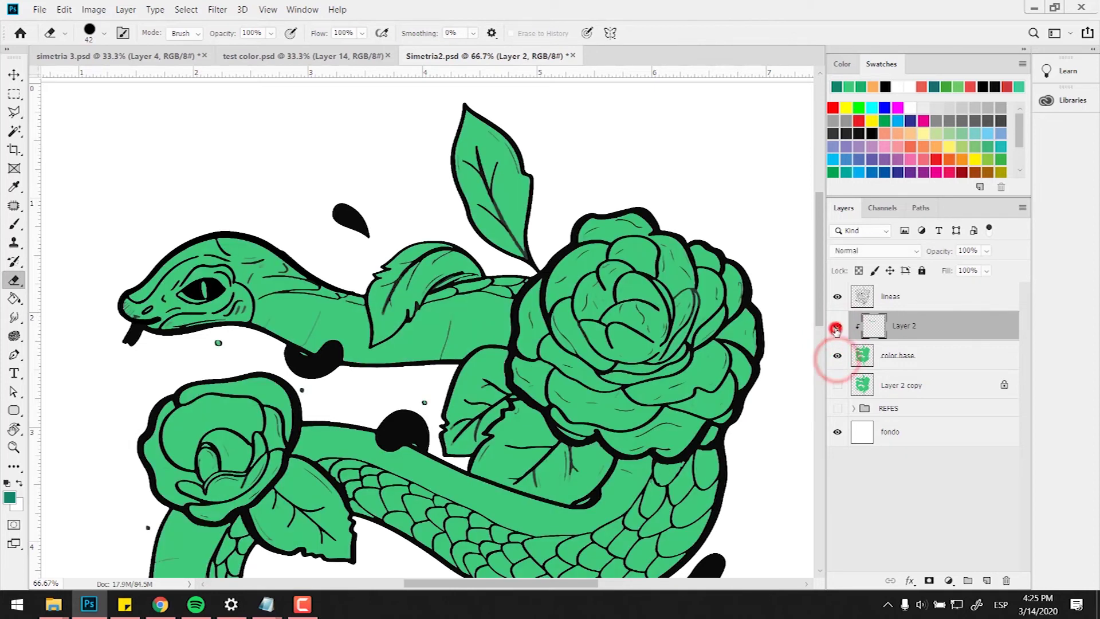
pyautogui.click(836, 326)
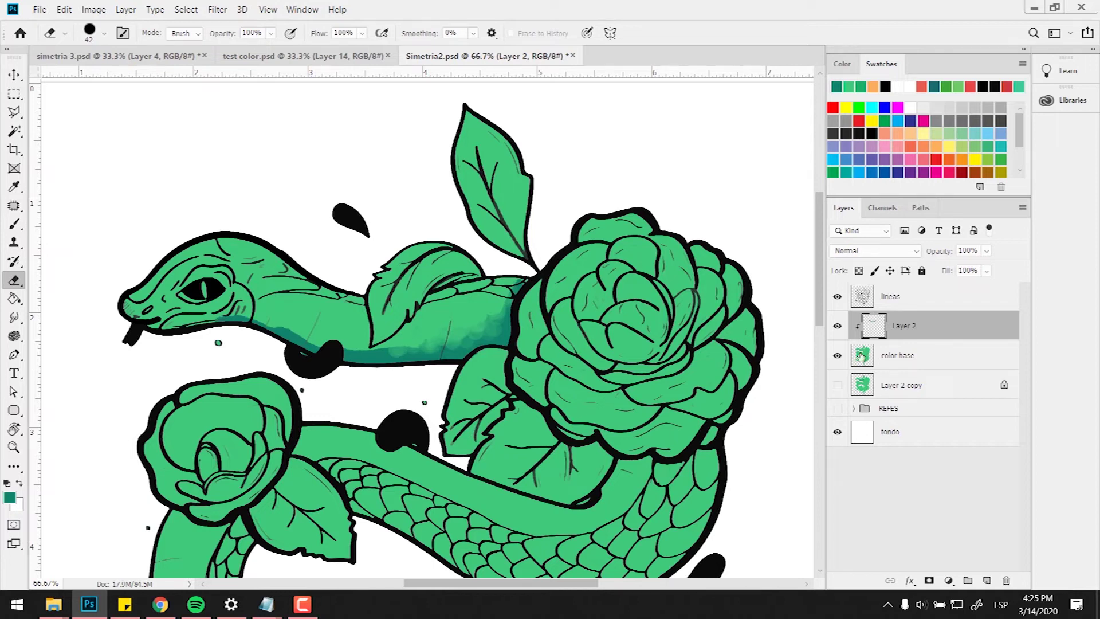
# - Create a group named "color de piel" and move Layer 2 and color base into it
pyautogui.click(967, 581)
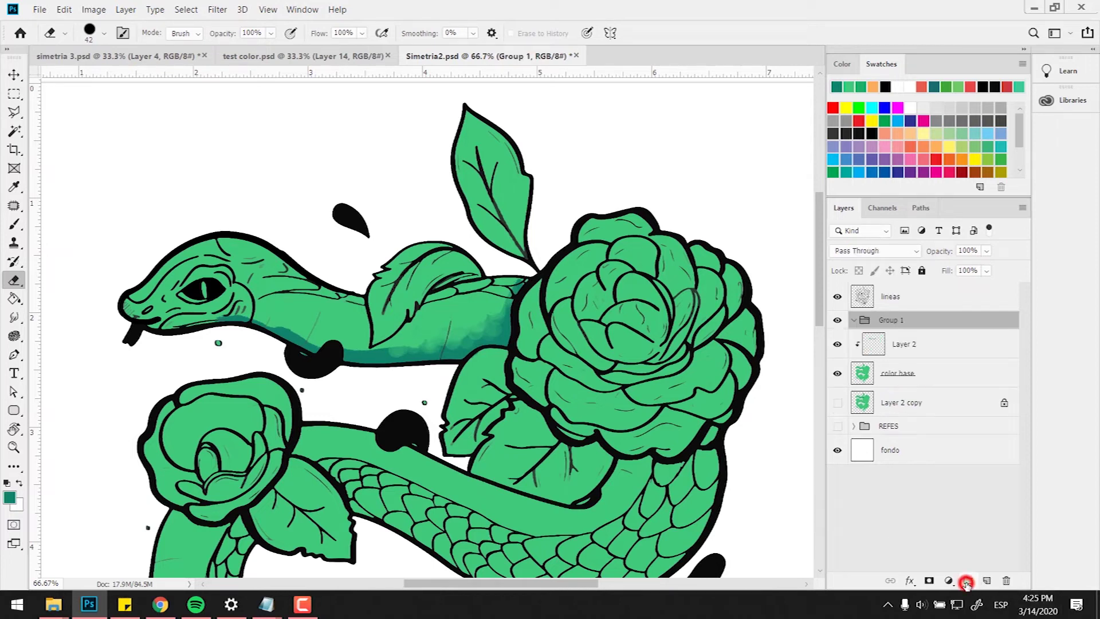
pyautogui.doubleClick(886, 327)
pyautogui.write('color de piel')
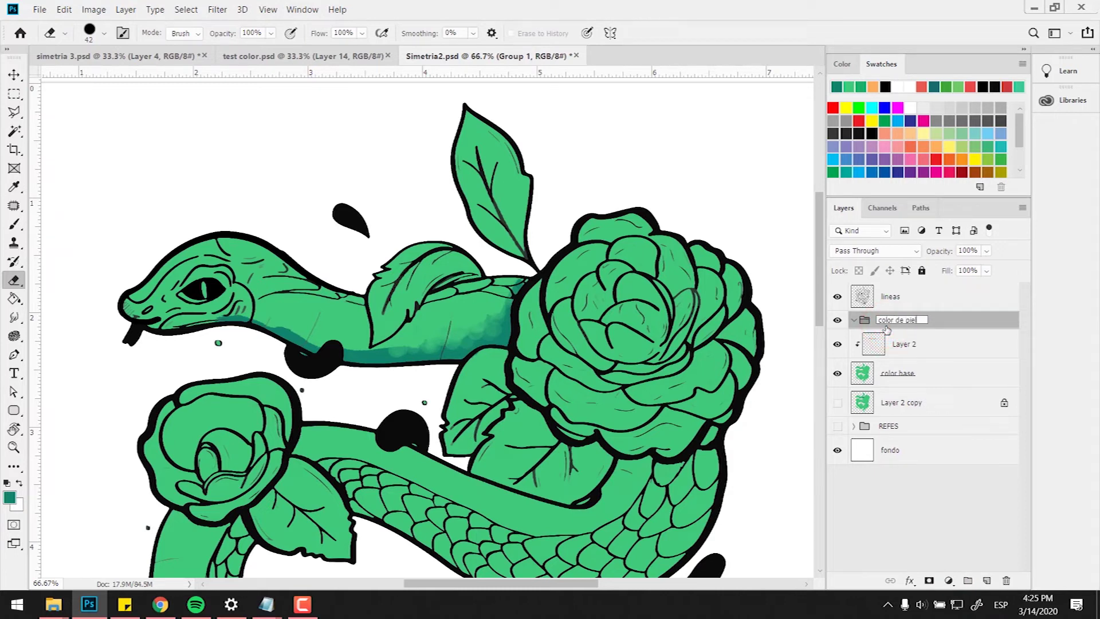
pyautogui.click(933, 344)
pyautogui.click(934, 344)
pyautogui.keyDown('shift'); pyautogui.click(935, 373); pyautogui.keyUp('shift')
pyautogui.moveTo(929, 343); pyautogui.dragTo(925, 322)
pyautogui.click(853, 319)
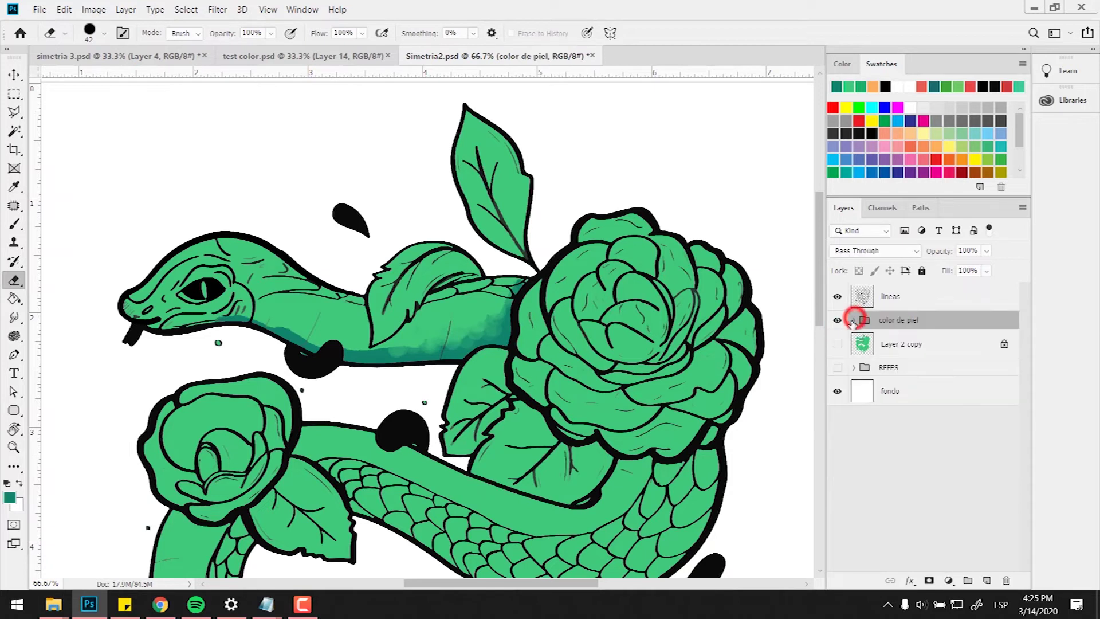
# - Create an empty layer group named "color de flores" above color de piel
pyautogui.click(968, 581)
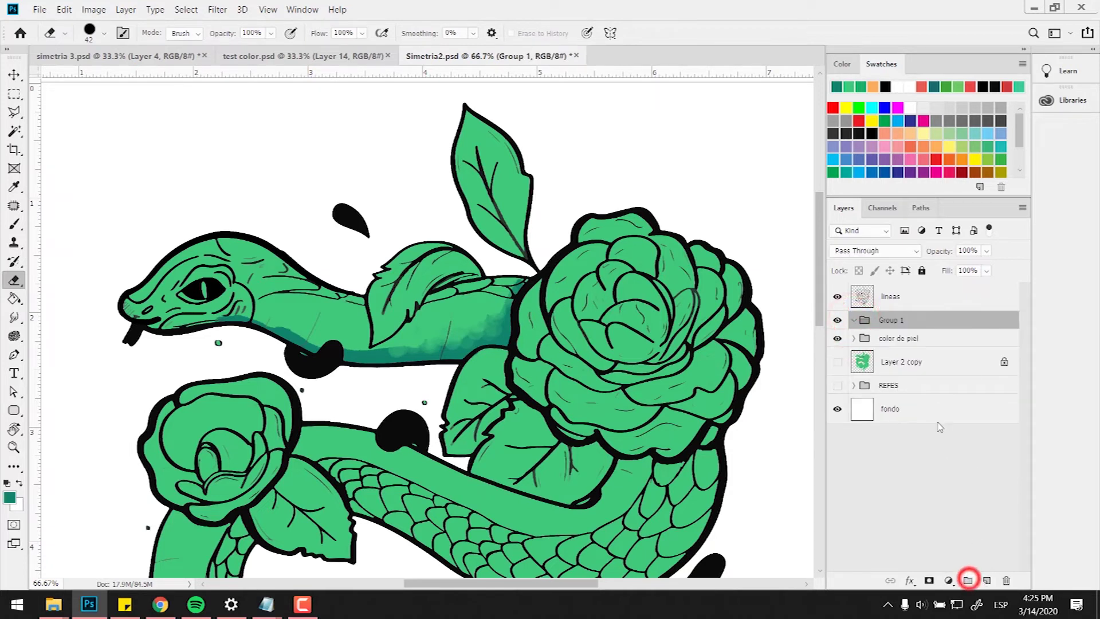
pyautogui.doubleClick(892, 319)
pyautogui.write('color de flores')
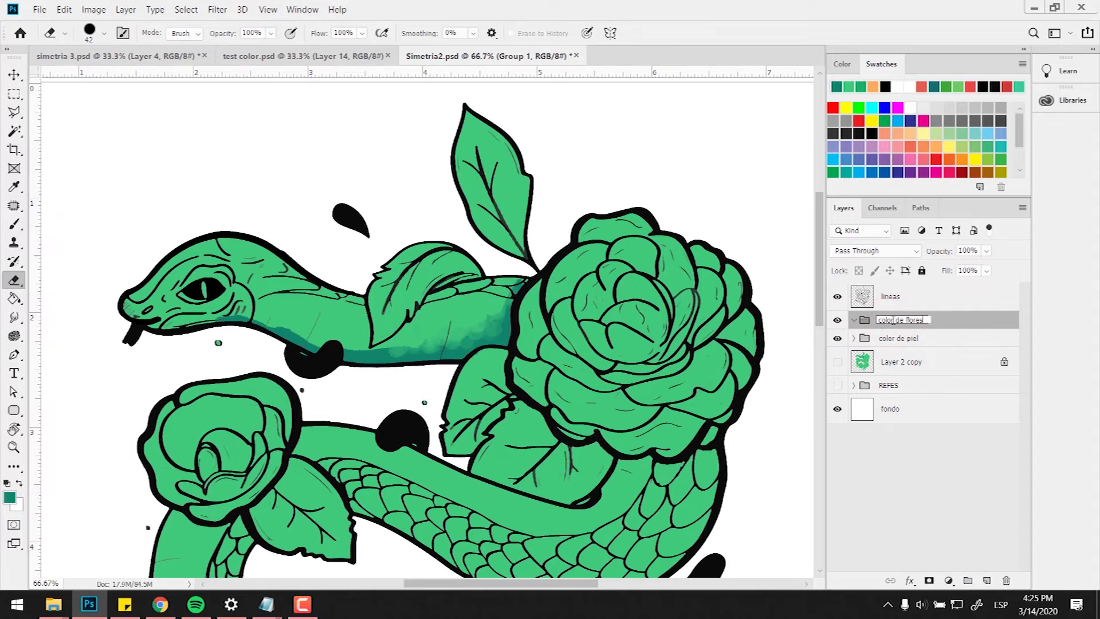
pyautogui.click(901, 445)
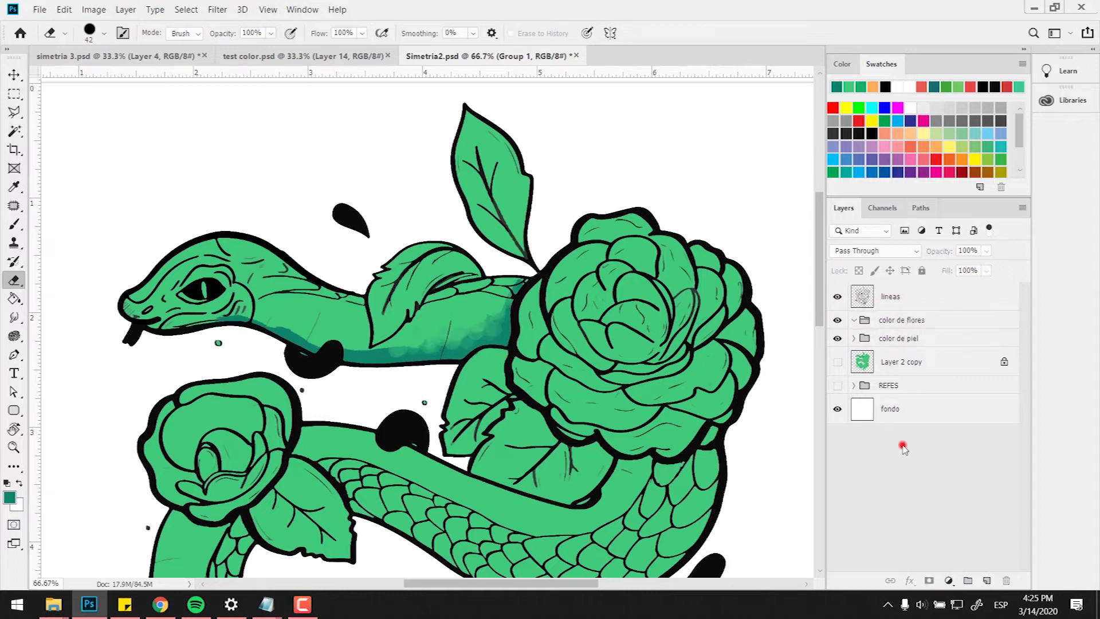
# - Create a group named "color de hojas" and place it between lineas and color de flores
pyautogui.click(970, 581)
pyautogui.doubleClick(891, 290)
pyautogui.write('color de h')
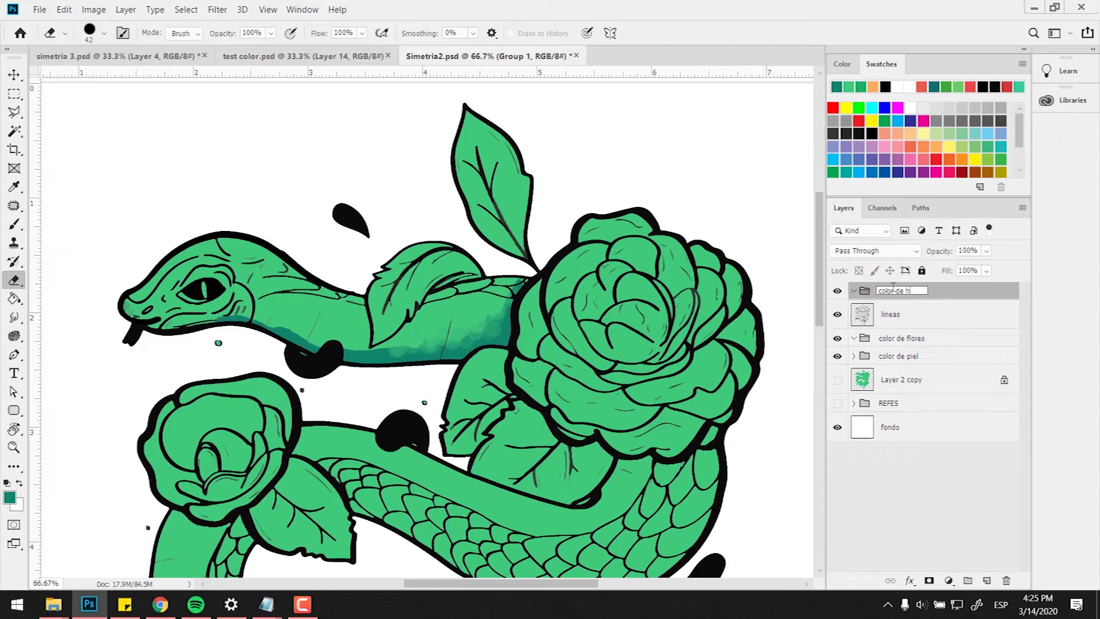
pyautogui.write('ojas')
pyautogui.click(940, 466)
pyautogui.moveTo(948, 287); pyautogui.dragTo(945, 325)
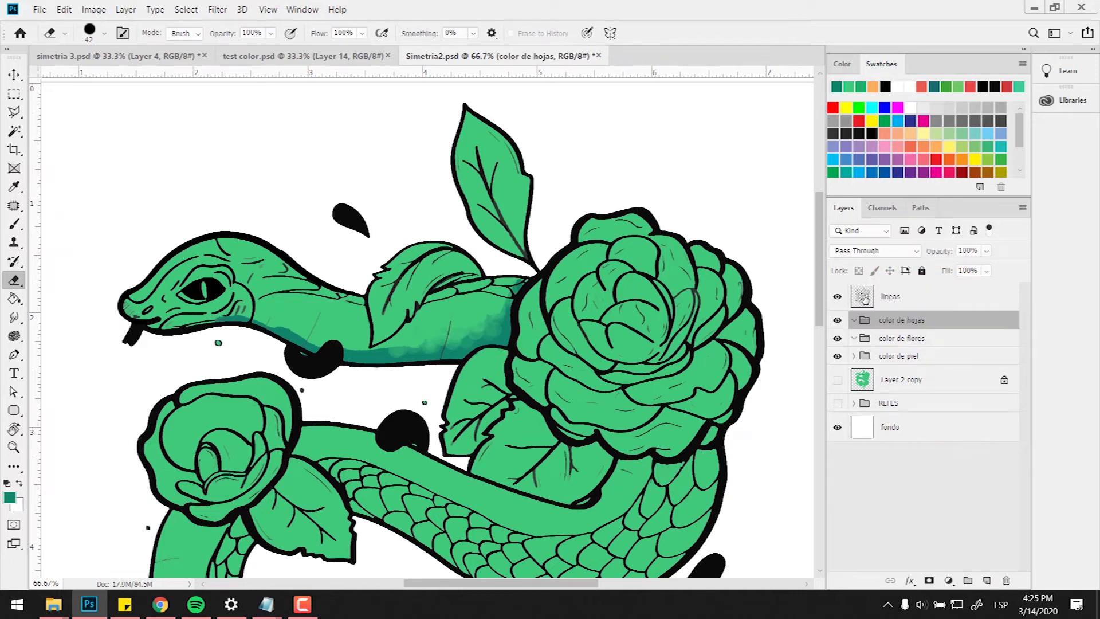
# - Toggle the visibility of the lineas layer to check the colours without the line drawing
pyautogui.click(837, 298)
pyautogui.click(837, 298)
pyautogui.click(838, 298)
pyautogui.click(838, 298)
pyautogui.click(838, 298)
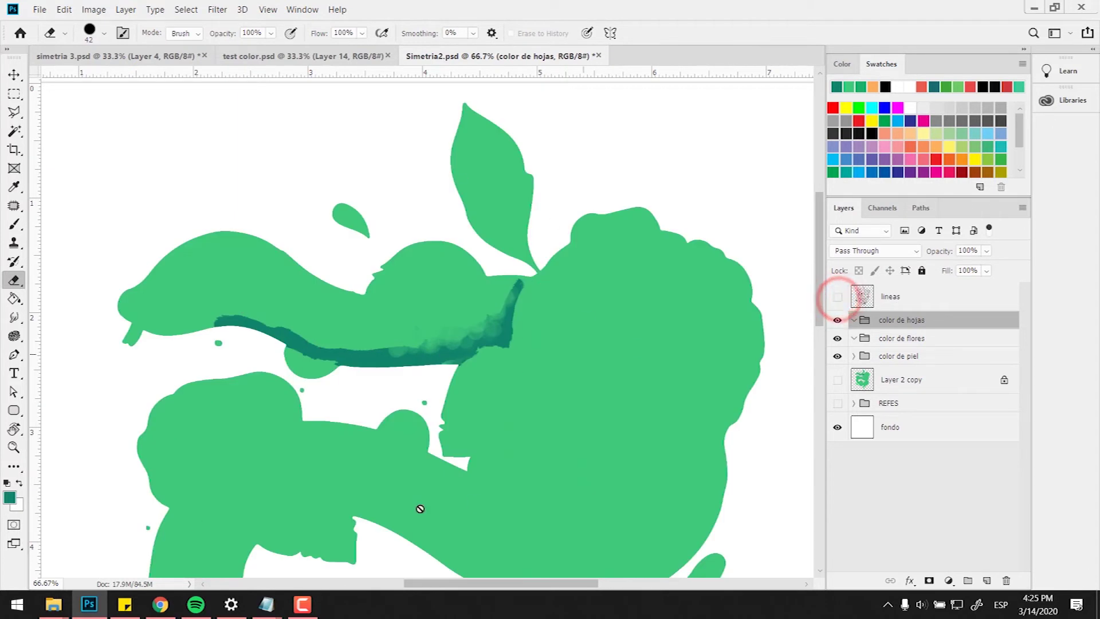
pyautogui.click(836, 297)
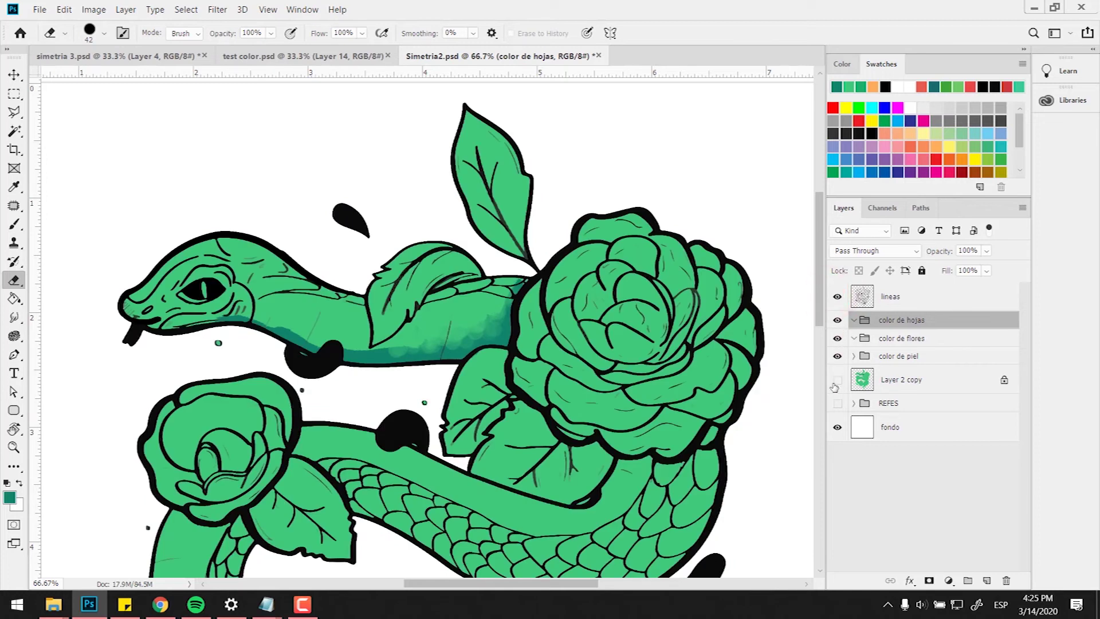
# - Try Hue/Saturation hue shifts of -43 and +10 on Layer 2 inside the color de piel group, and cancel the adjustment
pyautogui.click(852, 356)
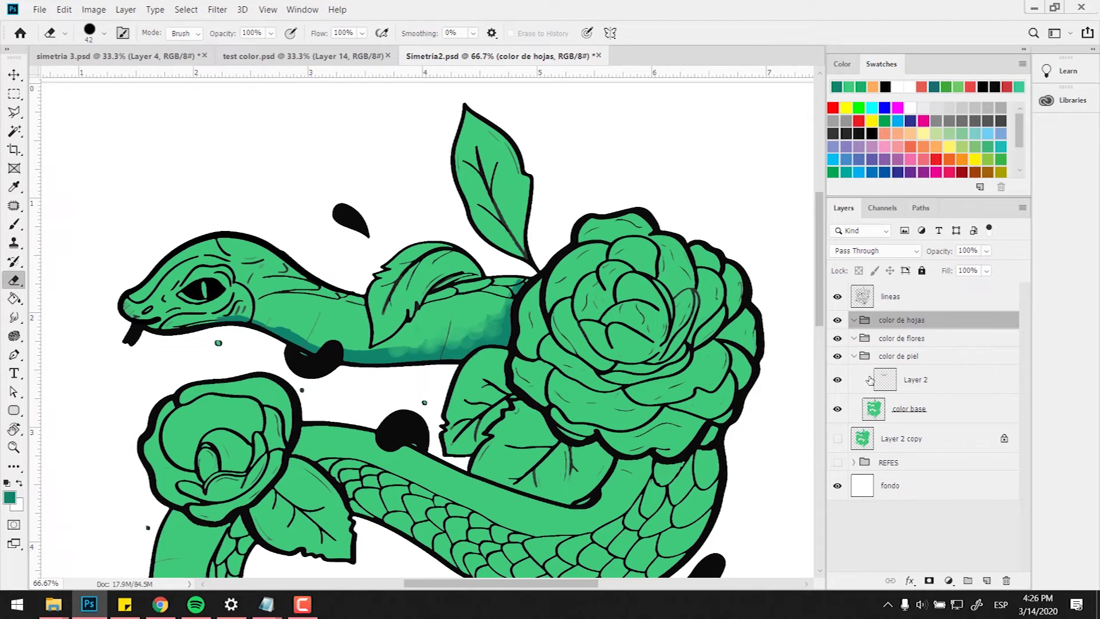
pyautogui.click(906, 391)
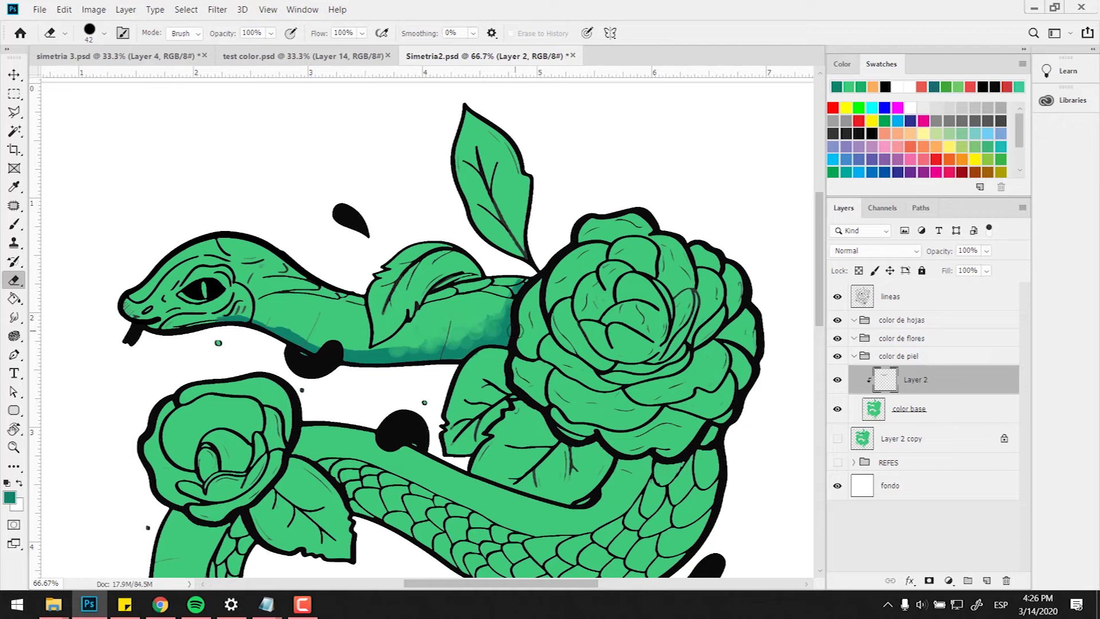
pyautogui.hotkey('ctrl', 'u')
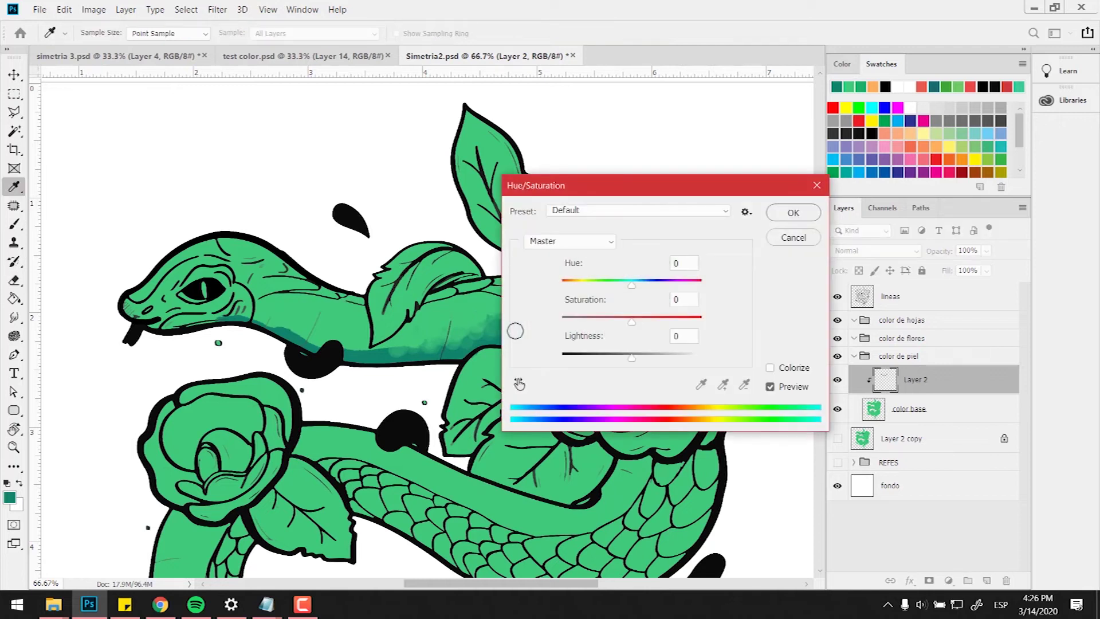
pyautogui.click(793, 237)
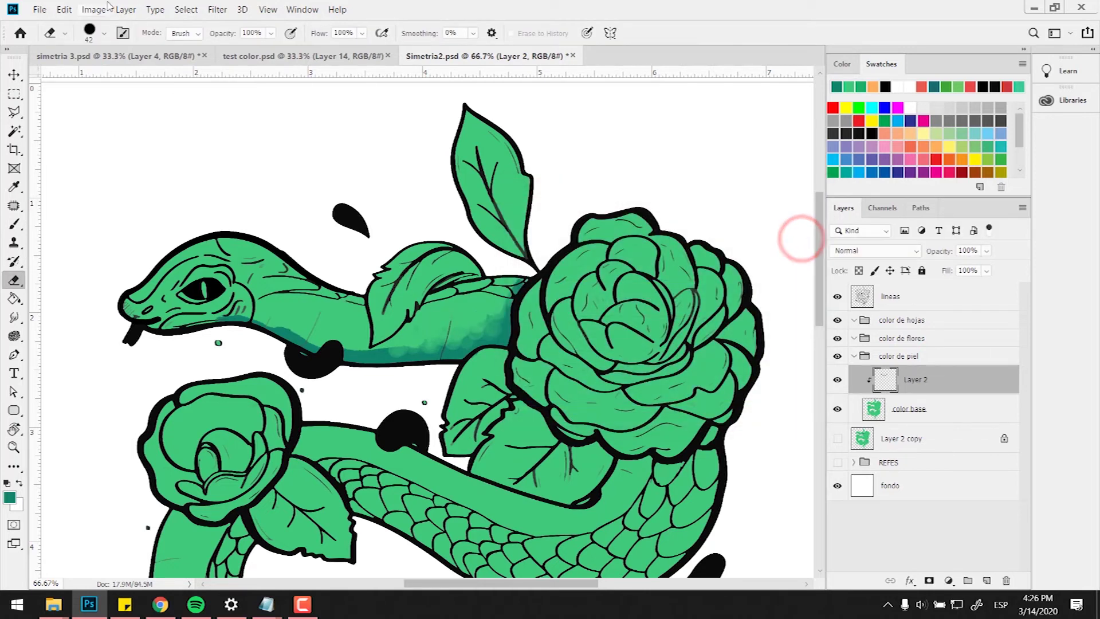
pyautogui.click(93, 9)
pyautogui.moveTo(180, 46)
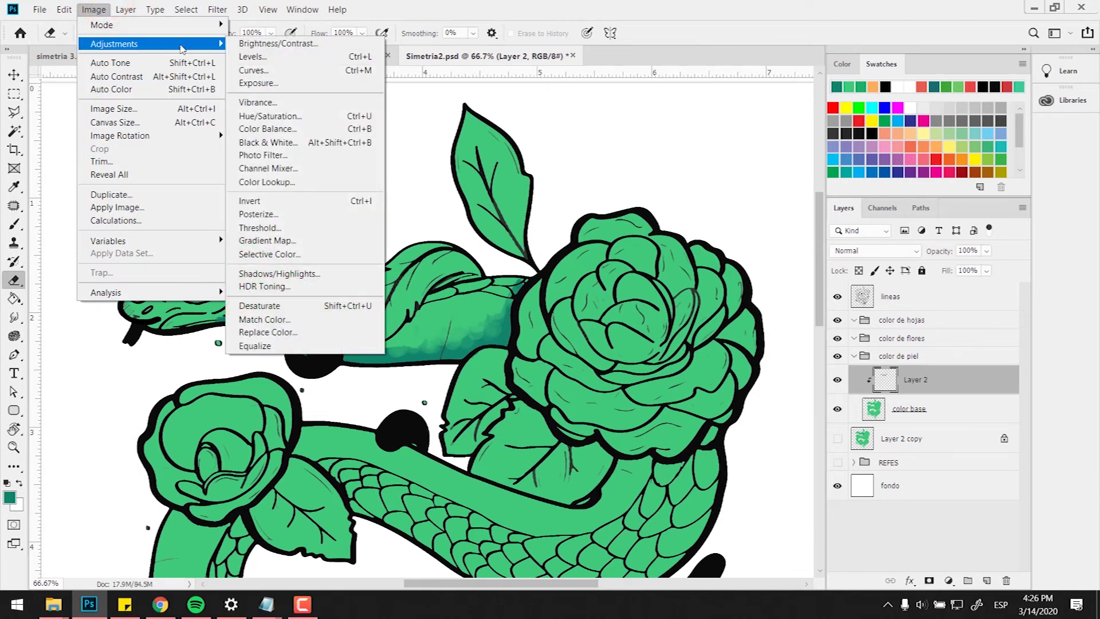
pyautogui.click(260, 116)
pyautogui.moveTo(631, 281); pyautogui.dragTo(604, 289)
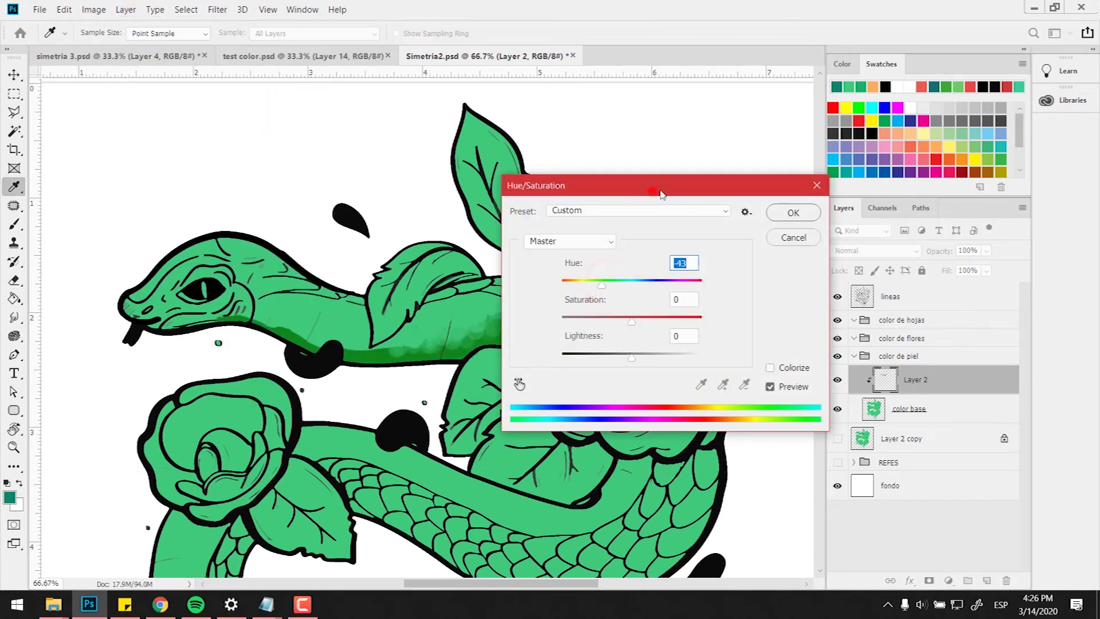
pyautogui.moveTo(656, 188); pyautogui.dragTo(820, 159)
pyautogui.moveTo(799, 253)
pyautogui.mouseDown()
pyautogui.moveTo(821, 258)
pyautogui.moveTo(785, 255)
pyautogui.moveTo(801, 257)
pyautogui.mouseUp()
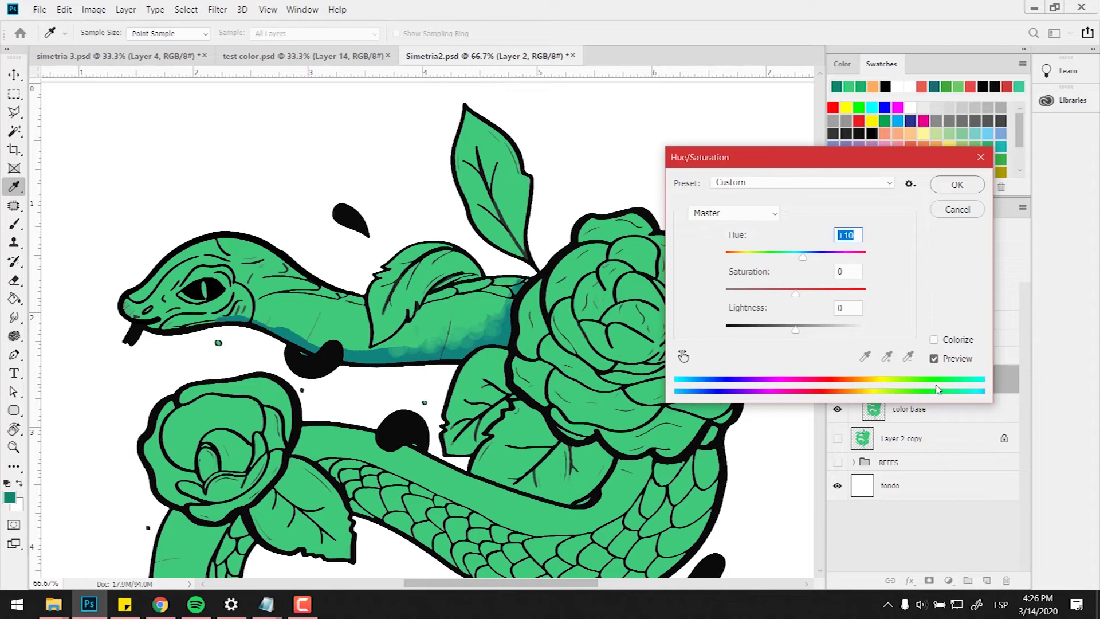
pyautogui.moveTo(897, 154); pyautogui.dragTo(808, 157)
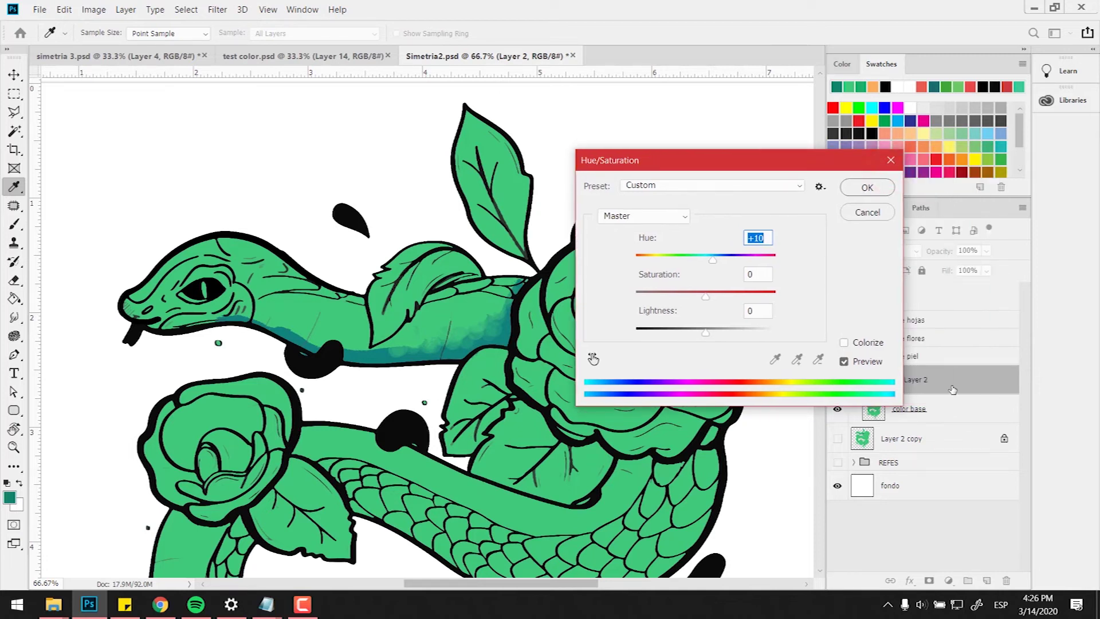
pyautogui.click(880, 214)
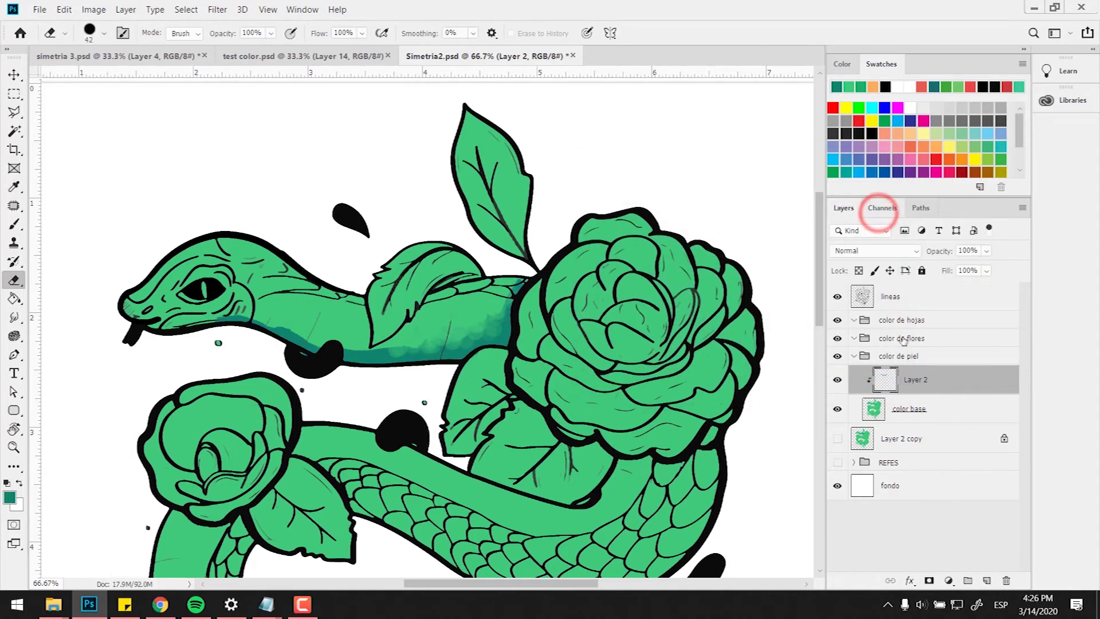
# - Select Layer 2 copy, hide the color de piel group and show Layer 2 copy in its place
pyautogui.click(928, 440)
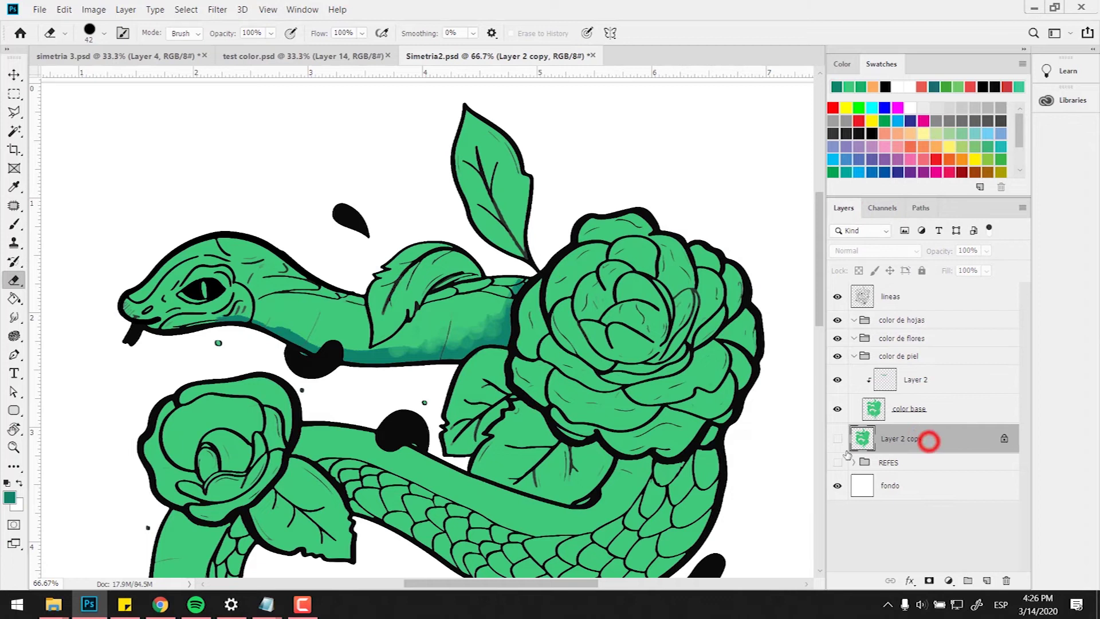
pyautogui.click(853, 357)
pyautogui.click(836, 356)
pyautogui.click(837, 380)
pyautogui.click(939, 389)
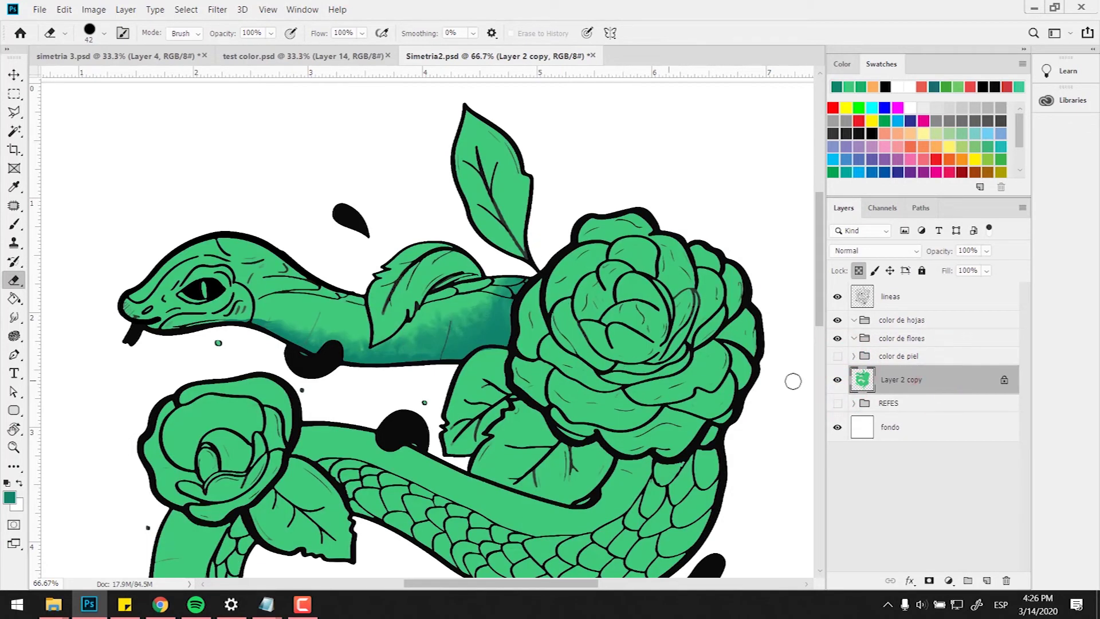
# - Try a hue shift on Layer 2 copy, cancel it, and switch visibility back to the color de piel group
pyautogui.hotkey('ctrl', 'u')
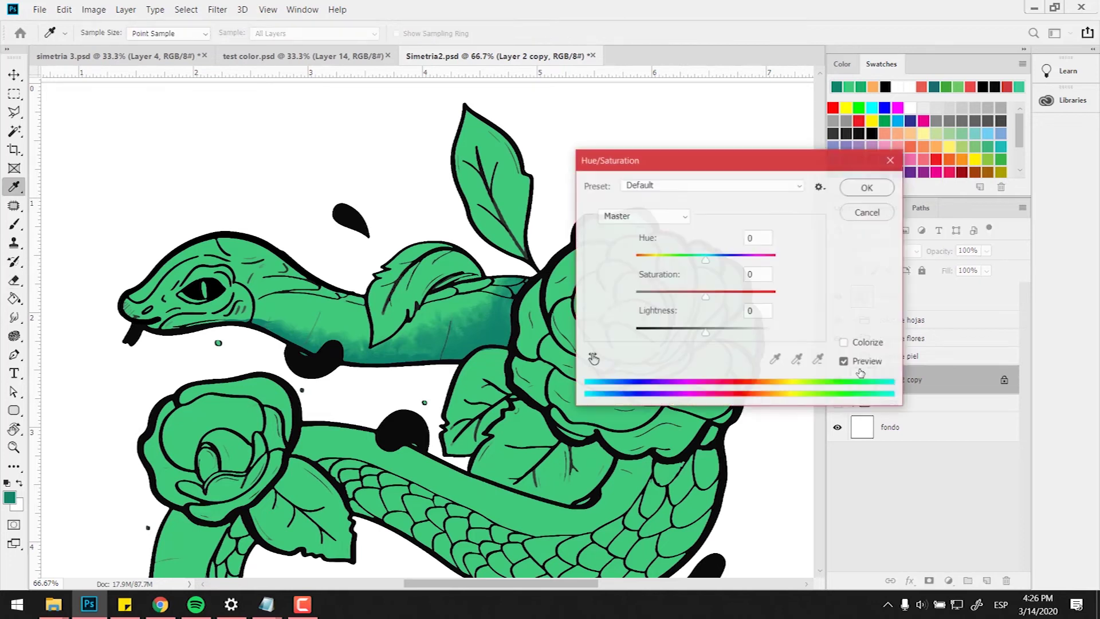
pyautogui.moveTo(687, 254)
pyautogui.mouseDown()
pyautogui.moveTo(668, 252)
pyautogui.moveTo(759, 266)
pyautogui.moveTo(693, 267)
pyautogui.mouseUp()
pyautogui.click(868, 213)
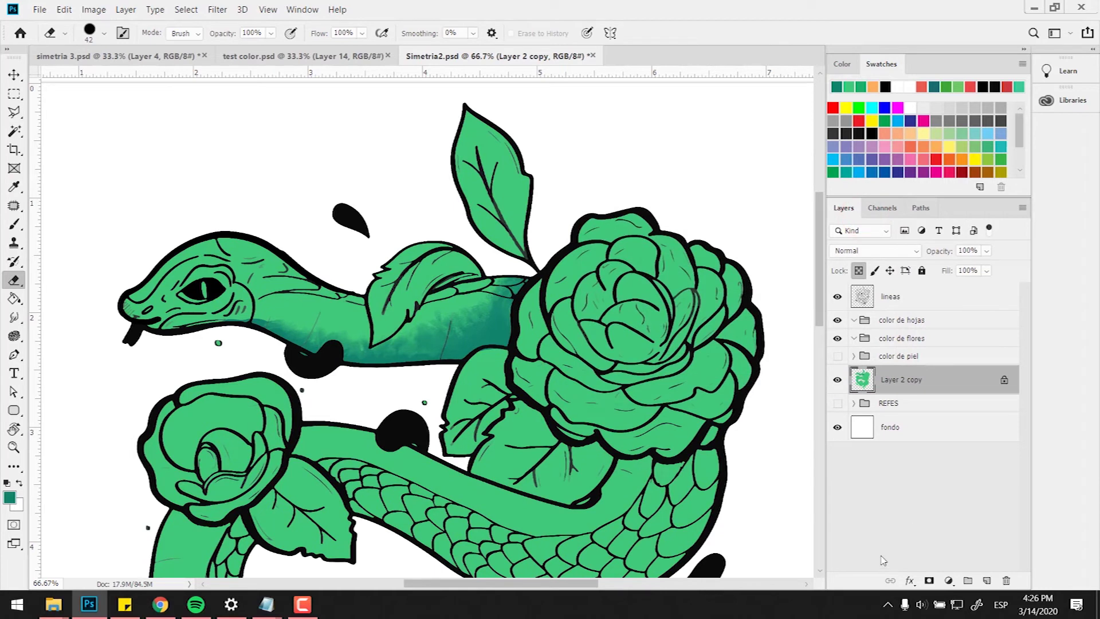
pyautogui.click(838, 356)
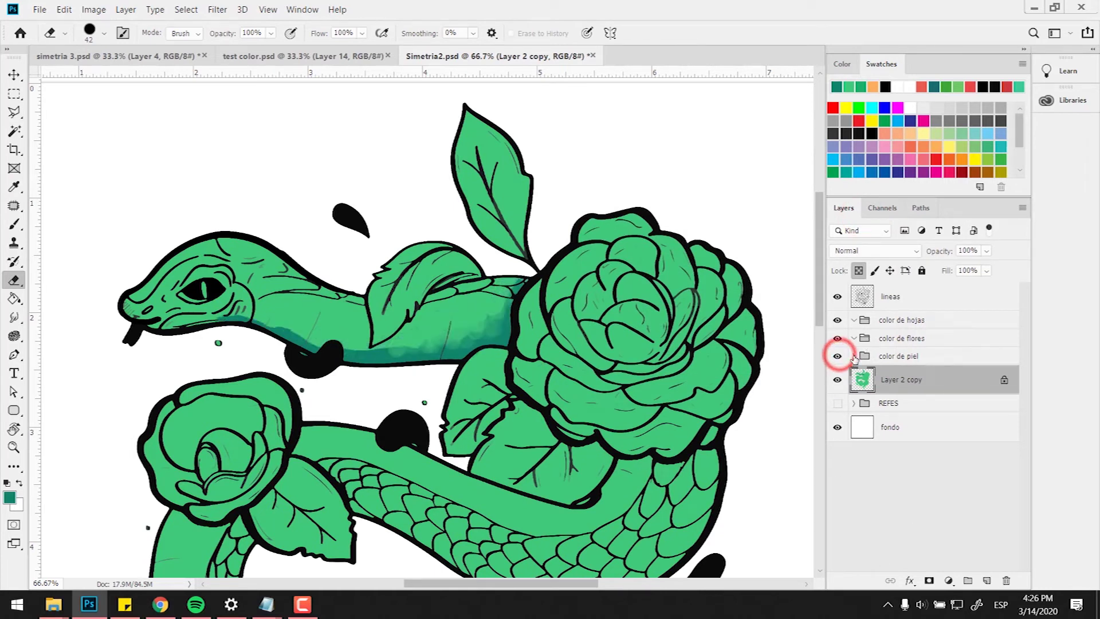
pyautogui.click(838, 378)
# - Create a new layer above Layer 2 in color de piel and clip it to color base
pyautogui.click(853, 356)
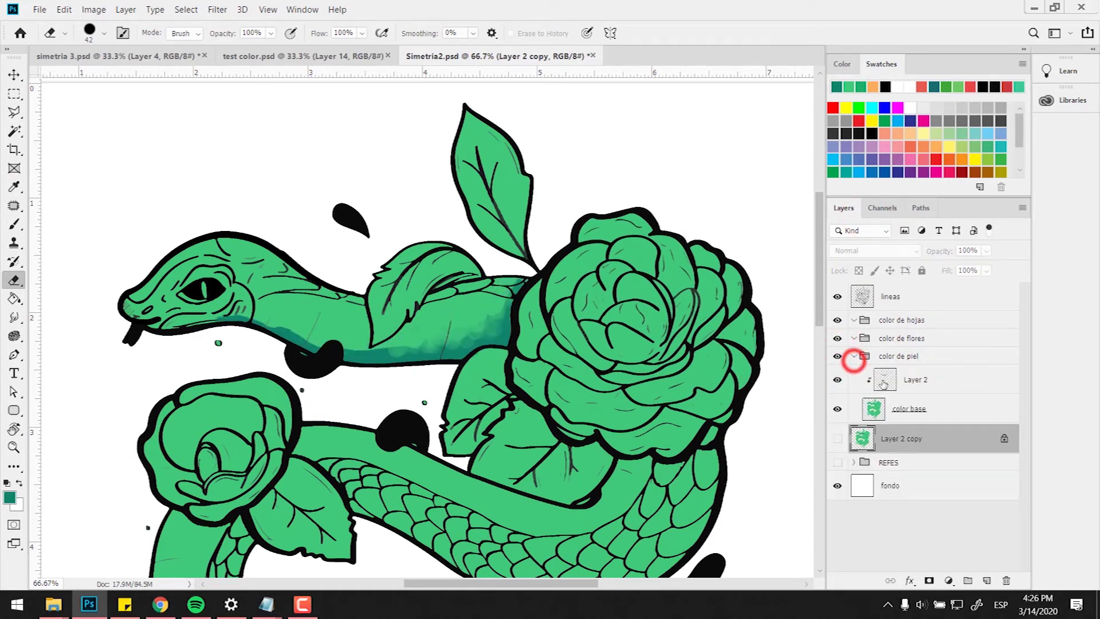
pyautogui.click(906, 378)
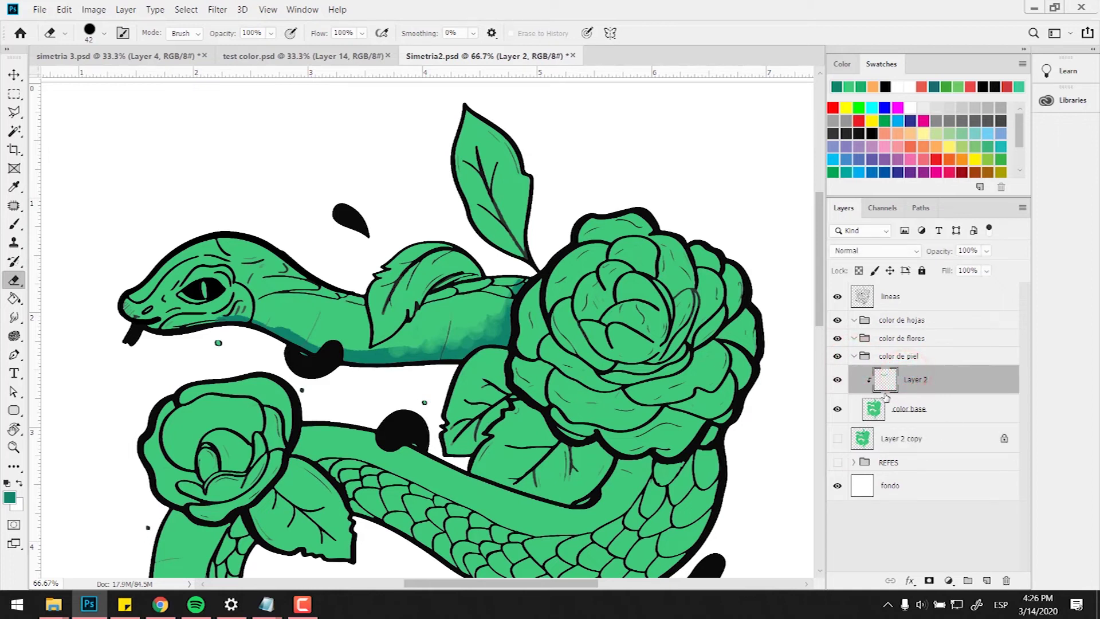
pyautogui.click(986, 581)
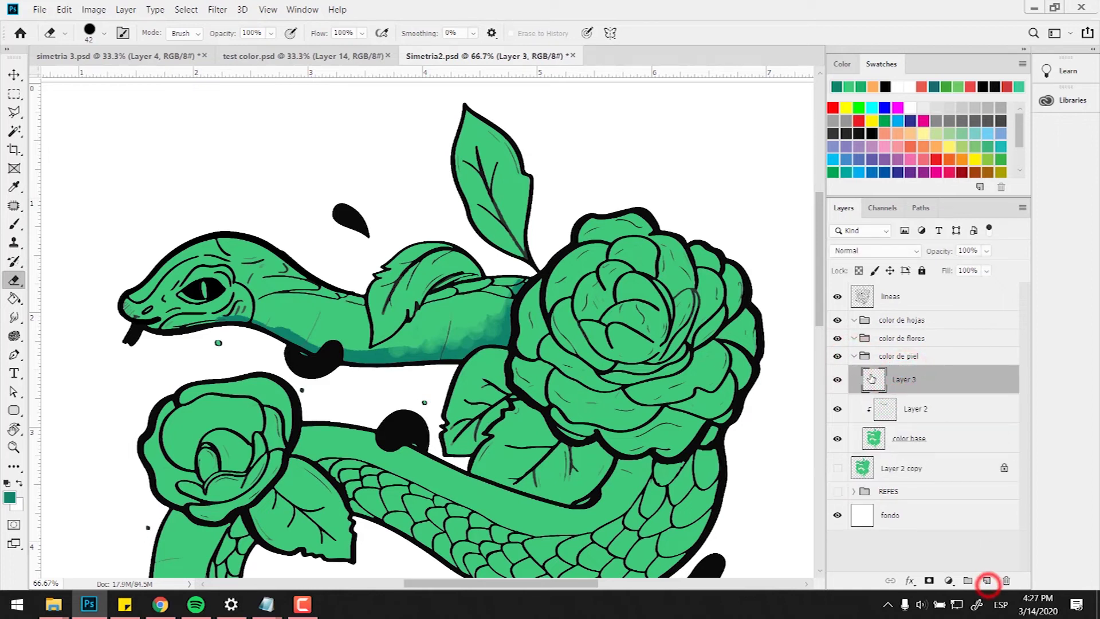
pyautogui.rightClick(910, 380)
pyautogui.click(784, 263)
# - Sample the snake's base green and change the foreground colour to a light yellow-green, #dbff8f
pyautogui.hotkey('ctrl', '+')
pyautogui.hotkey('ctrl', '+')
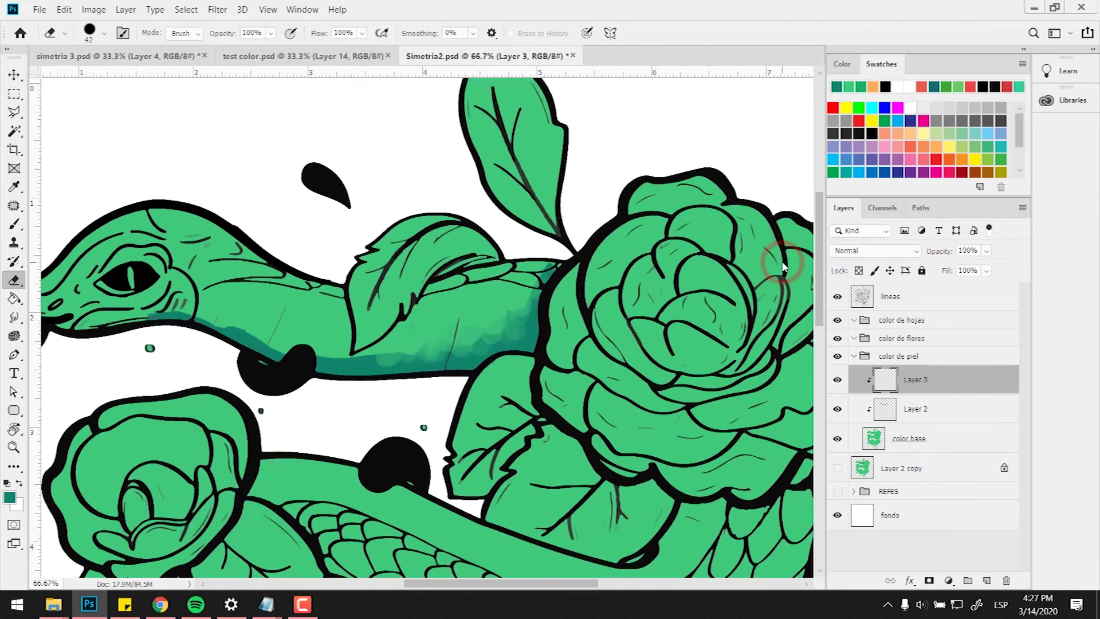
pyautogui.moveTo(355, 248); pyautogui.dragTo(429, 292)
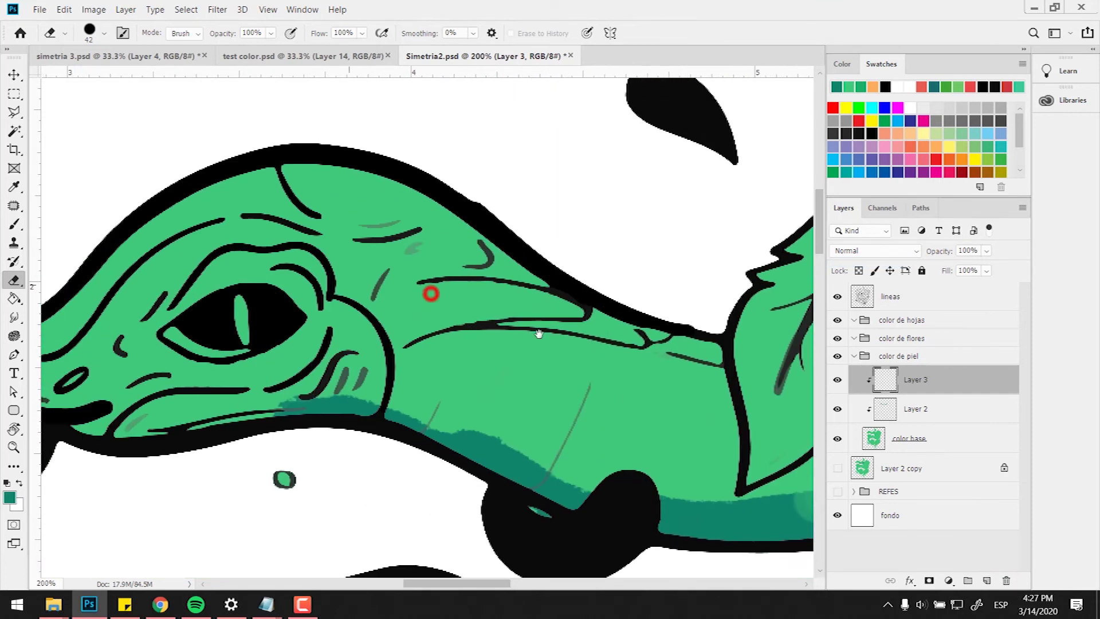
pyautogui.press('i')
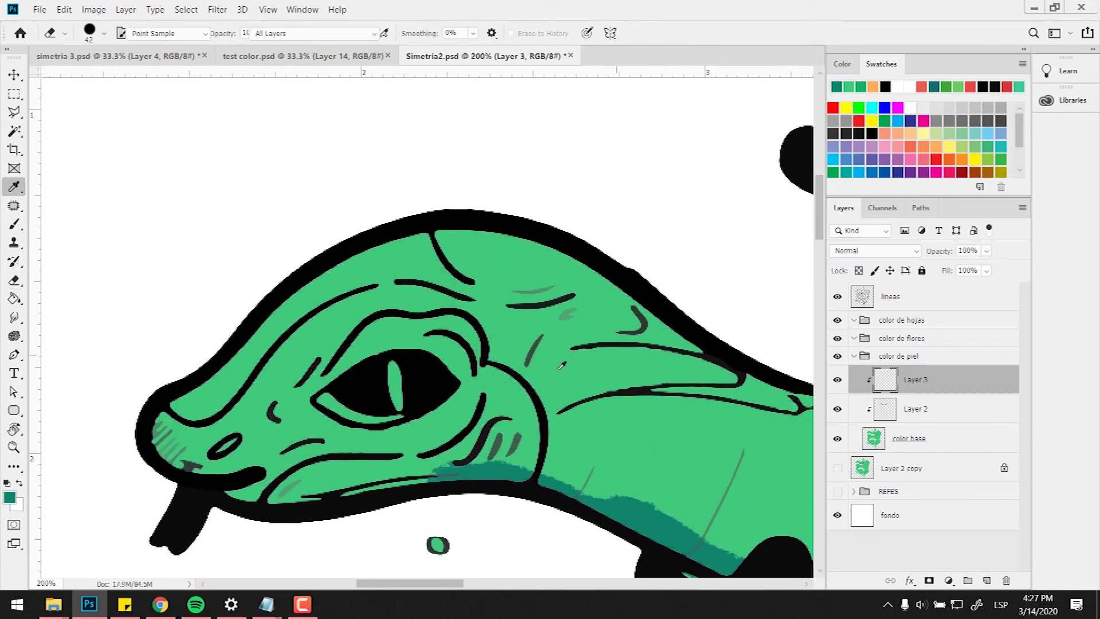
pyautogui.click(561, 371)
pyautogui.click(12, 499)
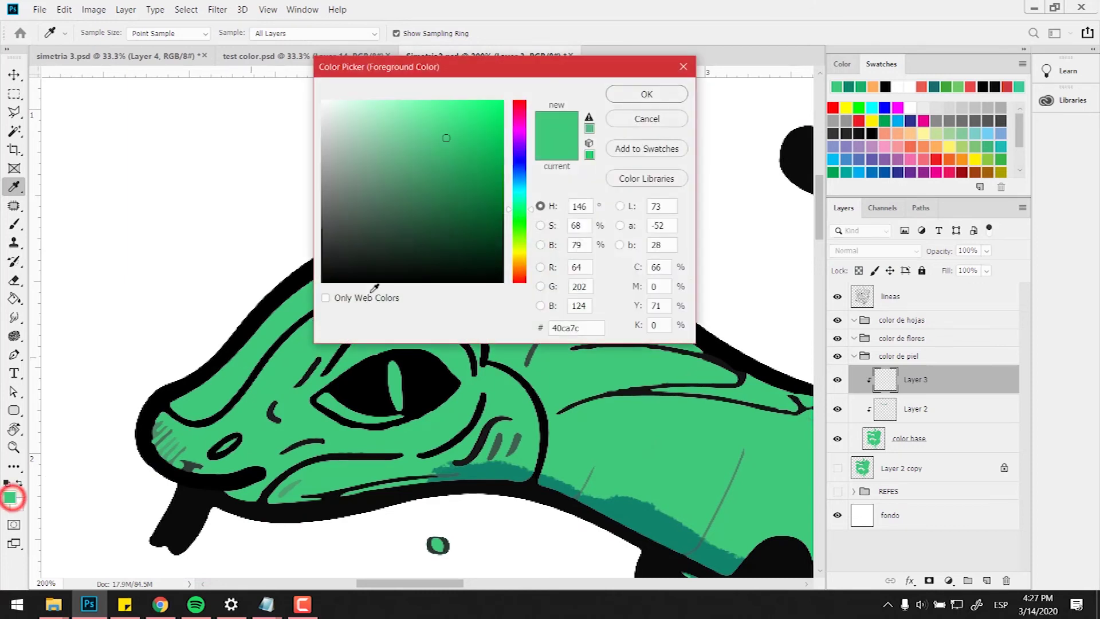
pyautogui.moveTo(519, 213); pyautogui.dragTo(520, 237)
pyautogui.moveTo(424, 117); pyautogui.dragTo(402, 94)
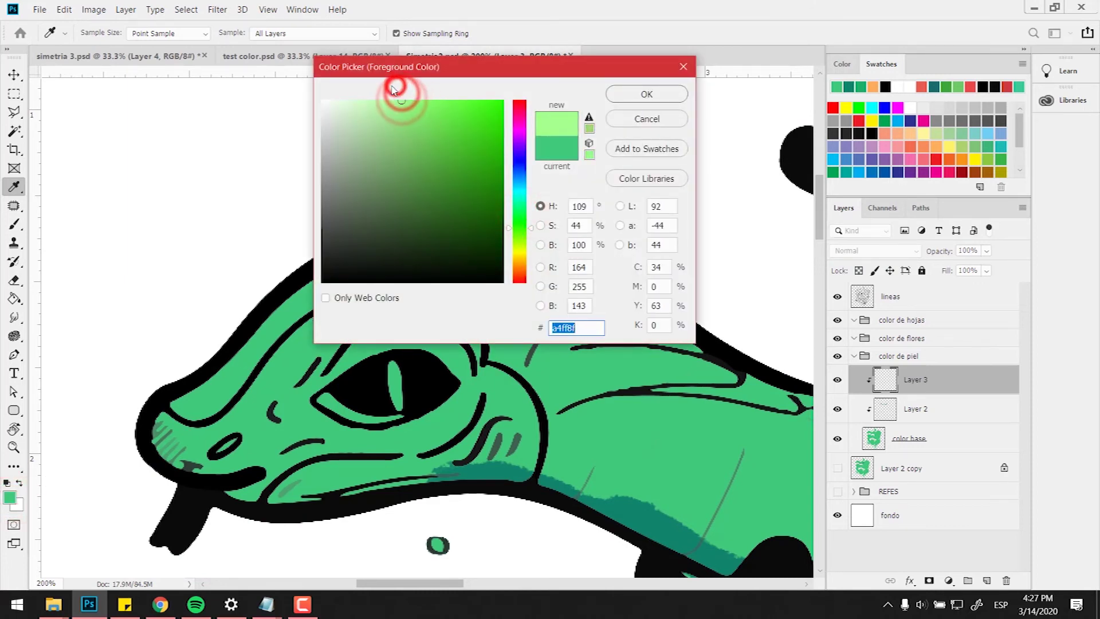
pyautogui.click(519, 240)
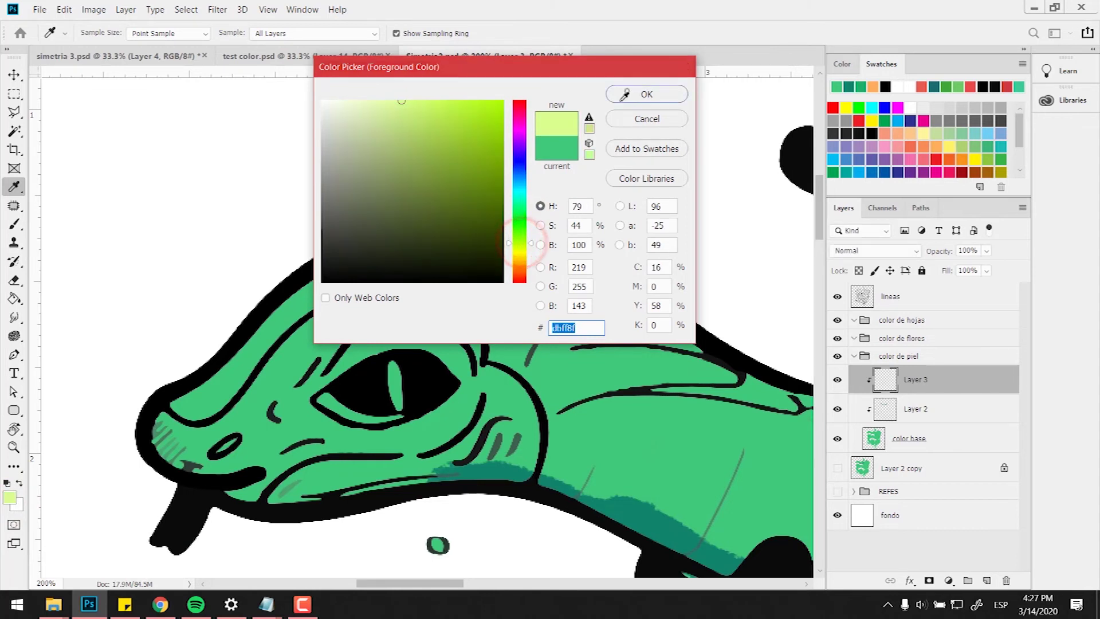
pyautogui.click(630, 95)
# - Brush a soft yellow-green highlight on Layer 3 along the upper edge of the snake's head, from the snout to the neck
pyautogui.press('b')
pyautogui.moveTo(383, 256)
pyautogui.mouseDown()
pyautogui.moveTo(344, 264)
pyautogui.moveTo(277, 311)
pyautogui.mouseUp()
pyautogui.moveTo(426, 230)
pyautogui.mouseDown()
pyautogui.moveTo(253, 336)
pyautogui.moveTo(502, 235)
pyautogui.moveTo(604, 279)
pyautogui.mouseUp()
pyautogui.moveTo(466, 237); pyautogui.dragTo(549, 256)
pyautogui.moveTo(475, 248); pyautogui.dragTo(654, 320)
pyautogui.moveTo(611, 289); pyautogui.dragTo(681, 339)
pyautogui.click(709, 338)
pyautogui.hotkey('ctrl', '-')
pyautogui.hotkey('ctrl', '-')
pyautogui.hotkey('ctrl', '-')
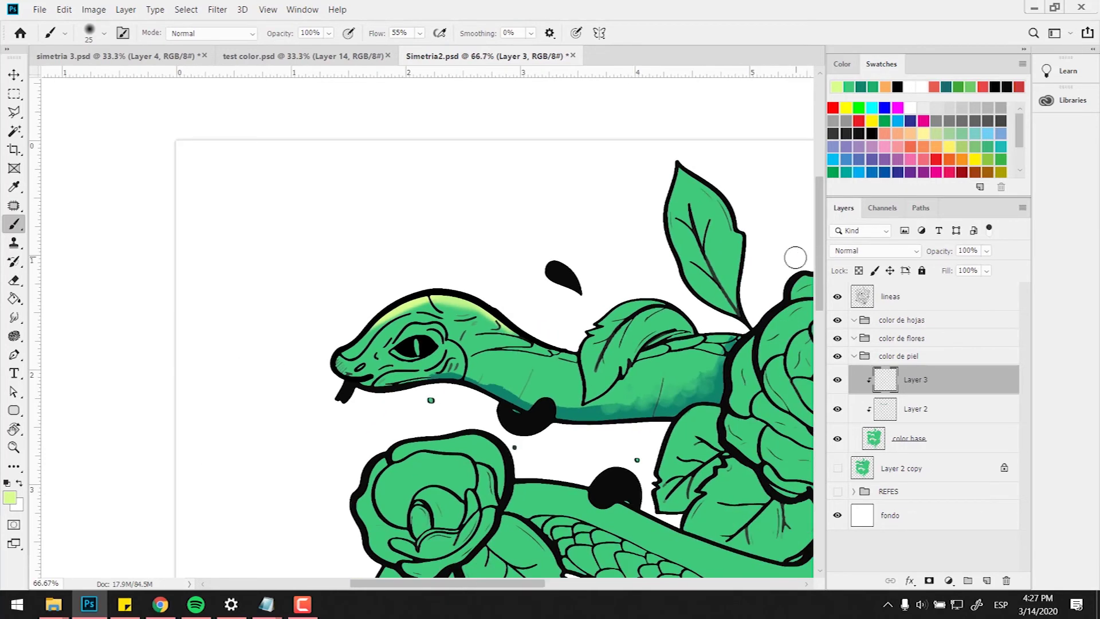
pyautogui.moveTo(361, 336)
pyautogui.mouseDown()
pyautogui.moveTo(348, 351)
pyautogui.moveTo(373, 327)
pyautogui.moveTo(351, 353)
pyautogui.mouseUp()
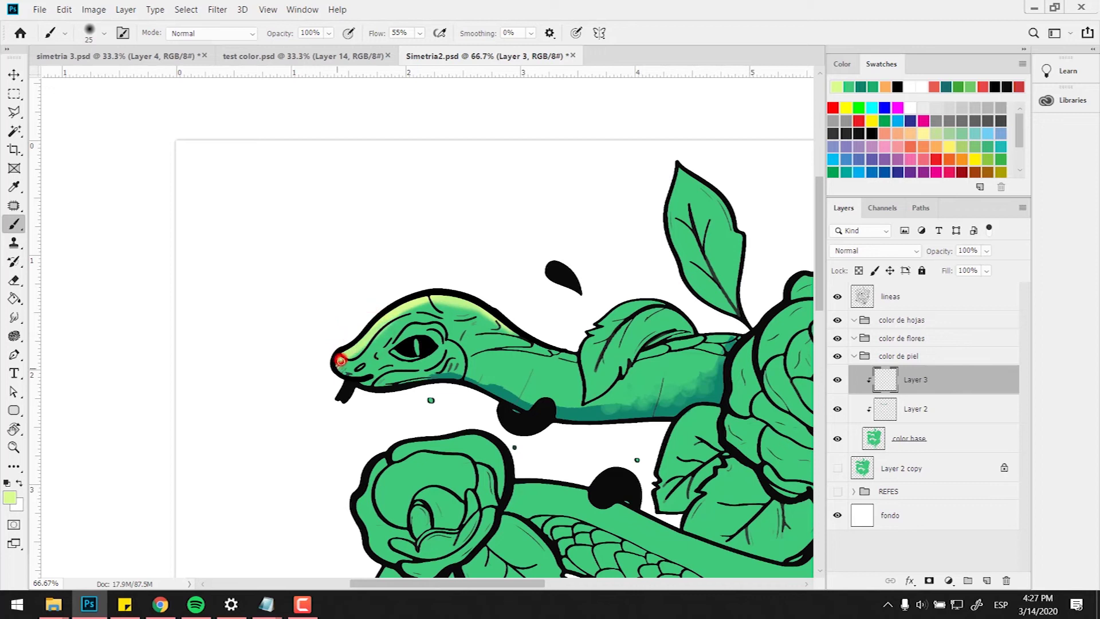
# - Shift the hue of the Layer 3 highlight to -41 with Hue/Saturation
pyautogui.hotkey('ctrl', 'u')
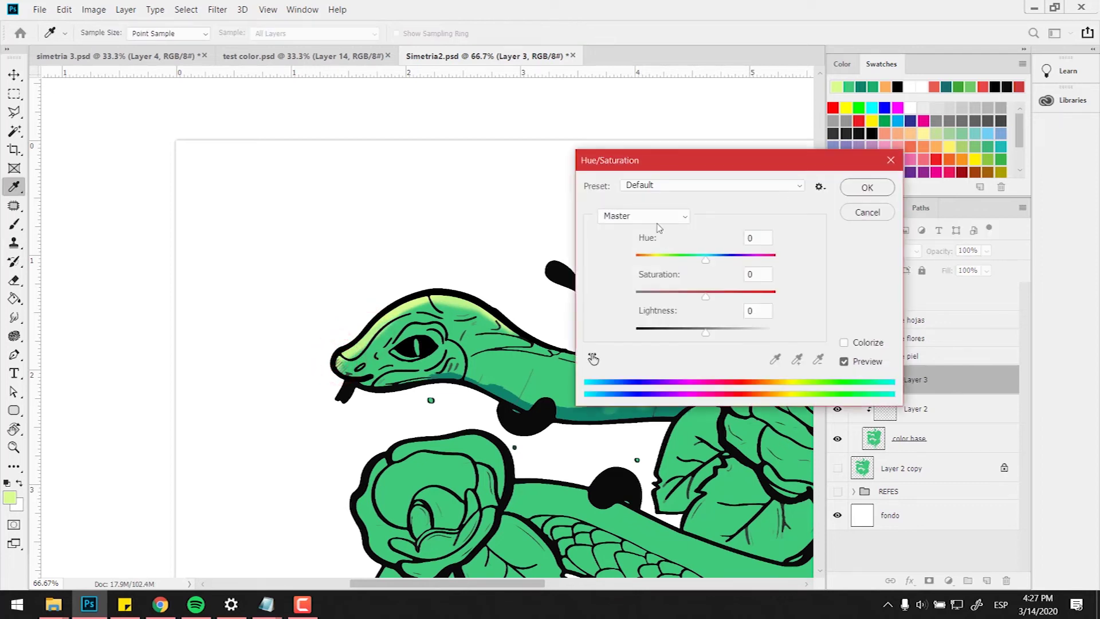
pyautogui.moveTo(658, 265)
pyautogui.mouseDown()
pyautogui.moveTo(716, 261)
pyautogui.moveTo(675, 268)
pyautogui.mouseUp()
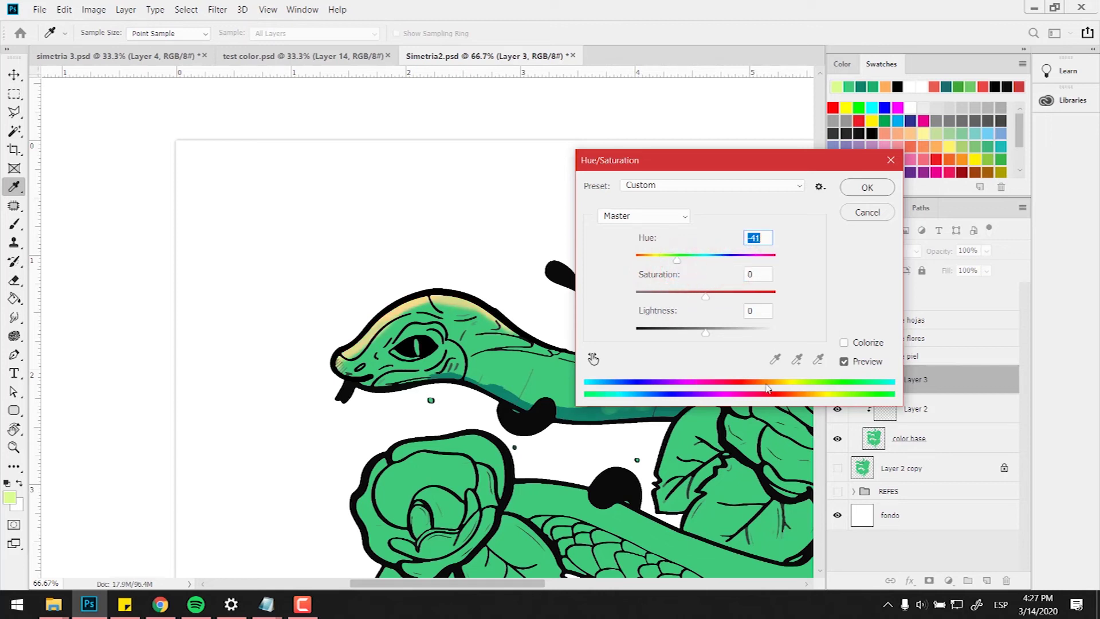
pyautogui.click(867, 197)
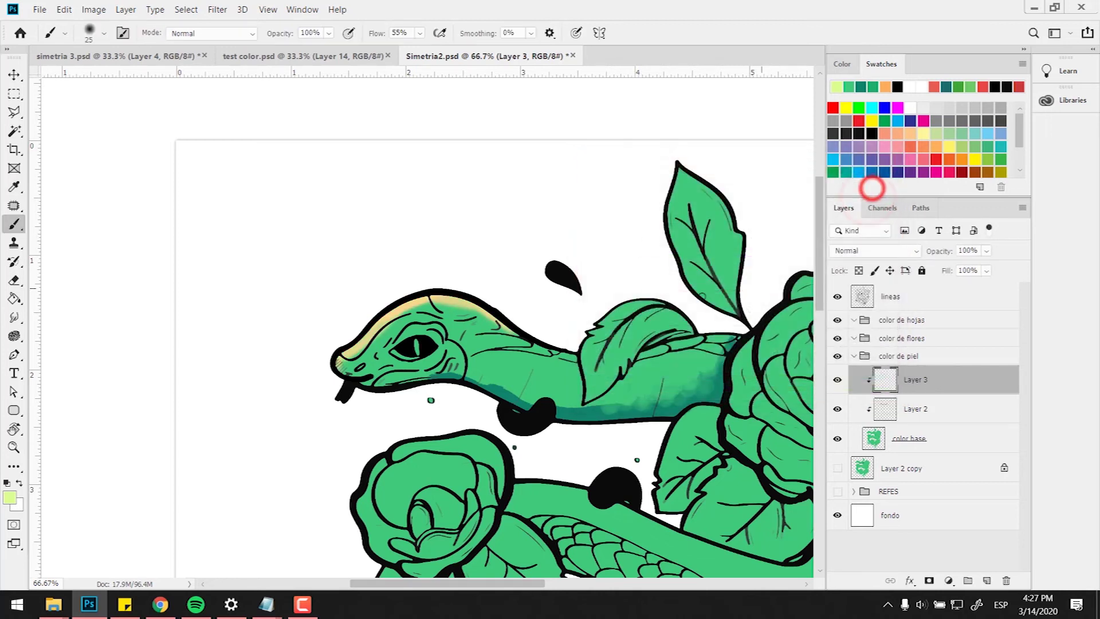
# - Show the REFES group and its Layer 1, move the colour reference to the lower-right area of the canvas, and hide the group again
pyautogui.moveTo(632, 429); pyautogui.dragTo(392, 412)
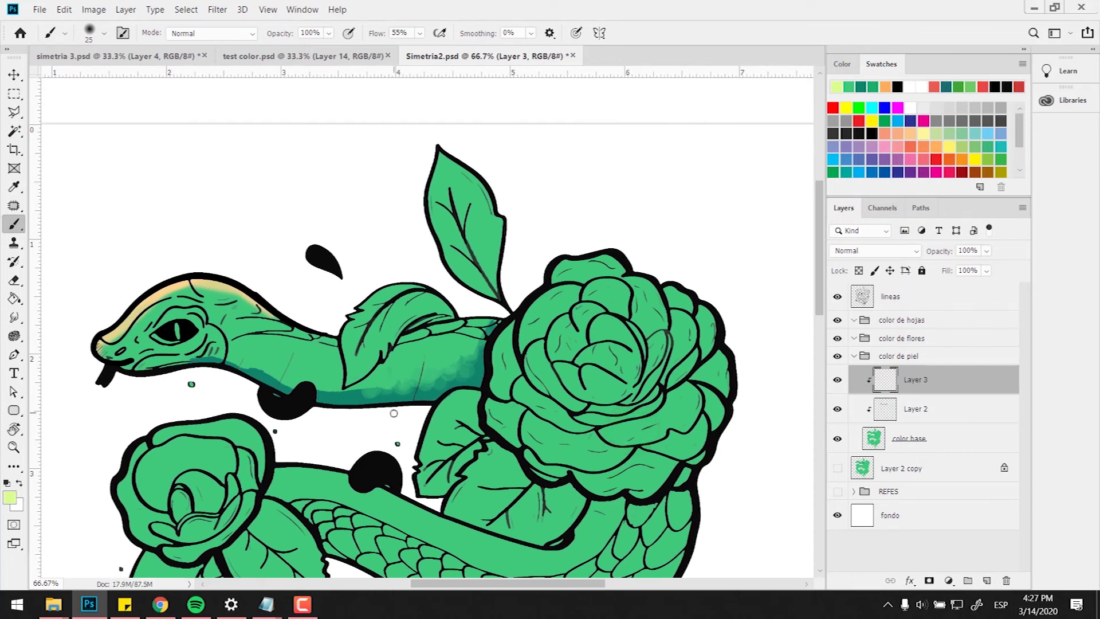
pyautogui.hotkey('ctrl', '-')
pyautogui.hotkey('ctrl', '-')
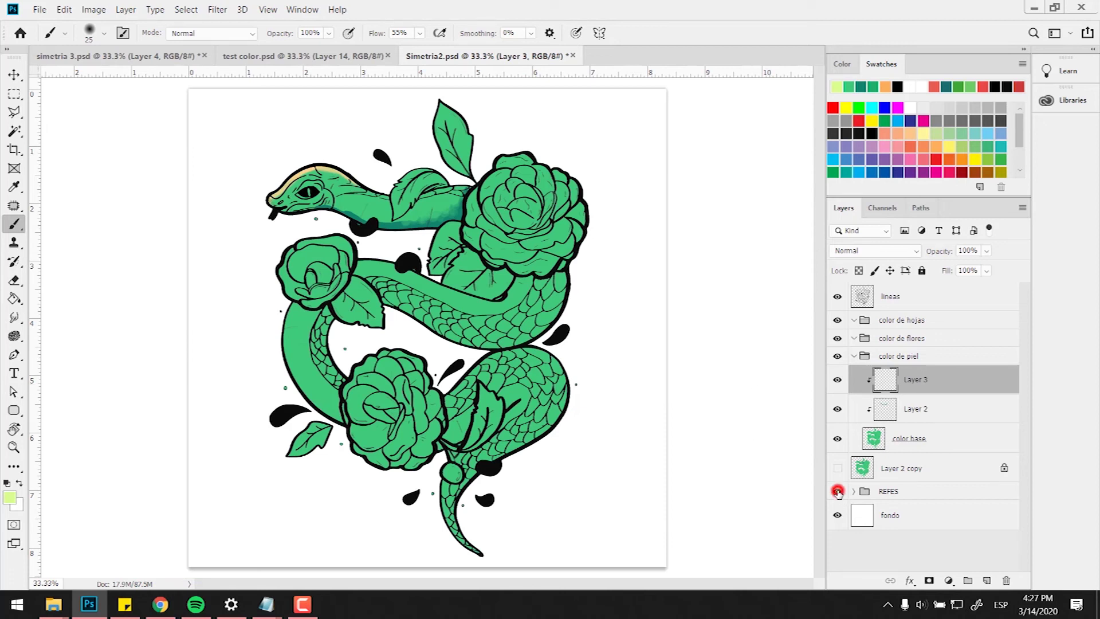
pyautogui.click(854, 491)
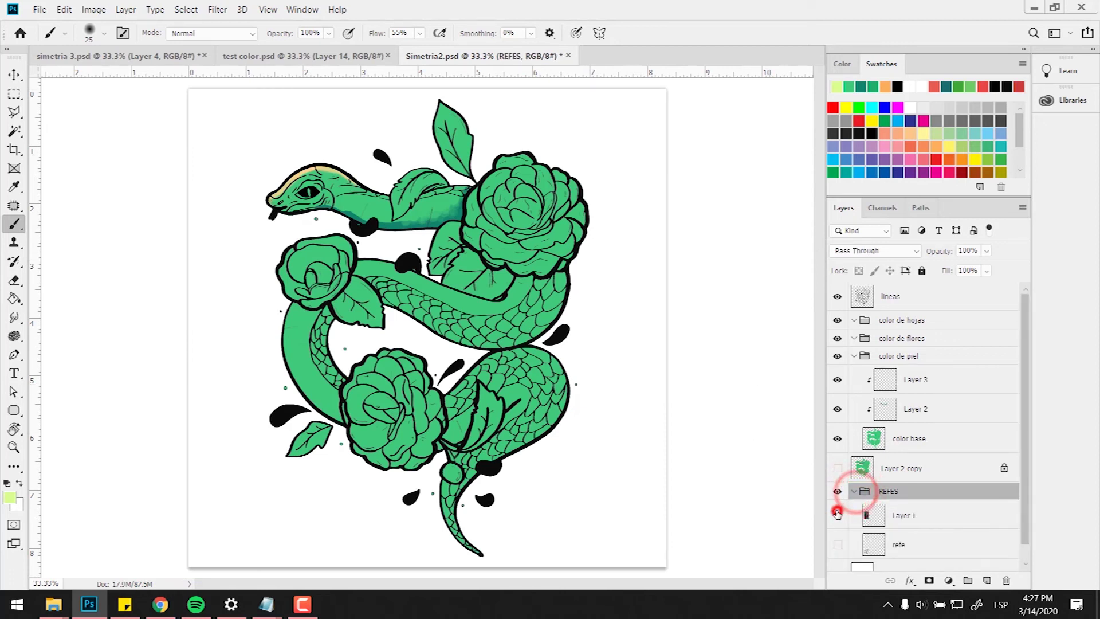
pyautogui.click(837, 514)
pyautogui.click(14, 74)
pyautogui.moveTo(231, 316); pyautogui.dragTo(567, 443)
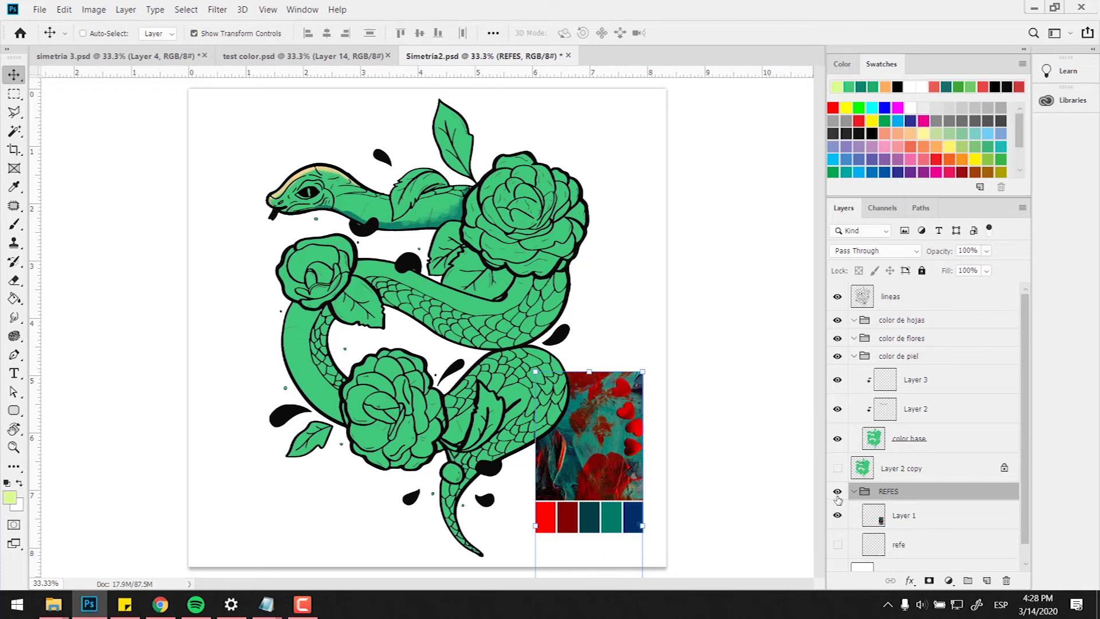
pyautogui.click(837, 492)
# - Select the color base layer for the Brush tool and look through the available brush presets, returning to General Brushes
pyautogui.press('b')
pyautogui.click(951, 446)
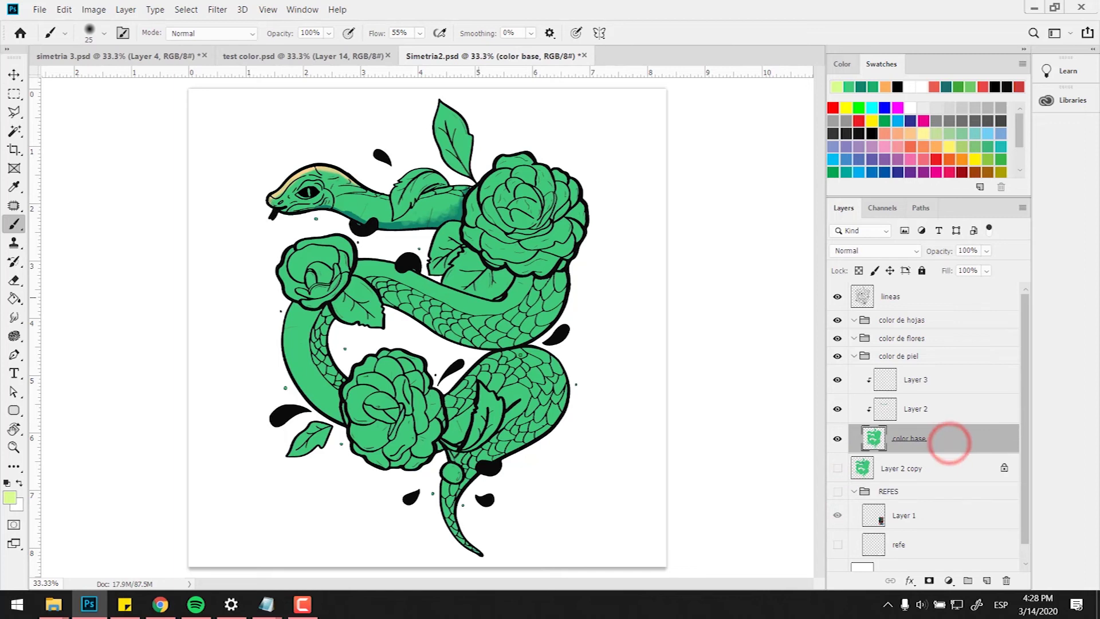
pyautogui.rightClick(487, 281)
pyautogui.moveTo(723, 418); pyautogui.dragTo(724, 544)
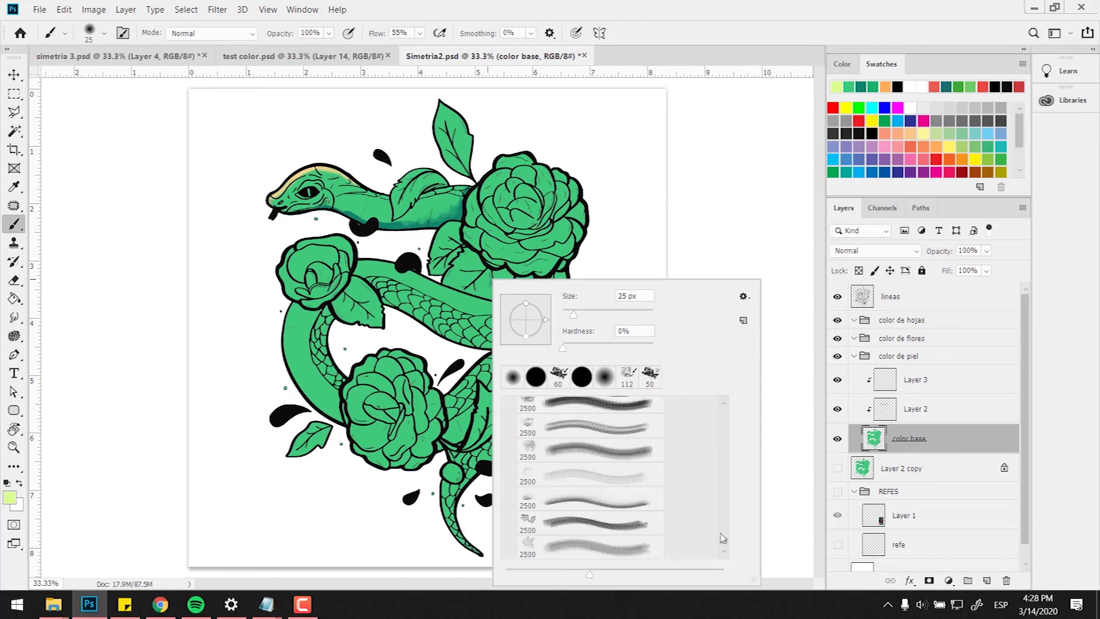
pyautogui.click(724, 417)
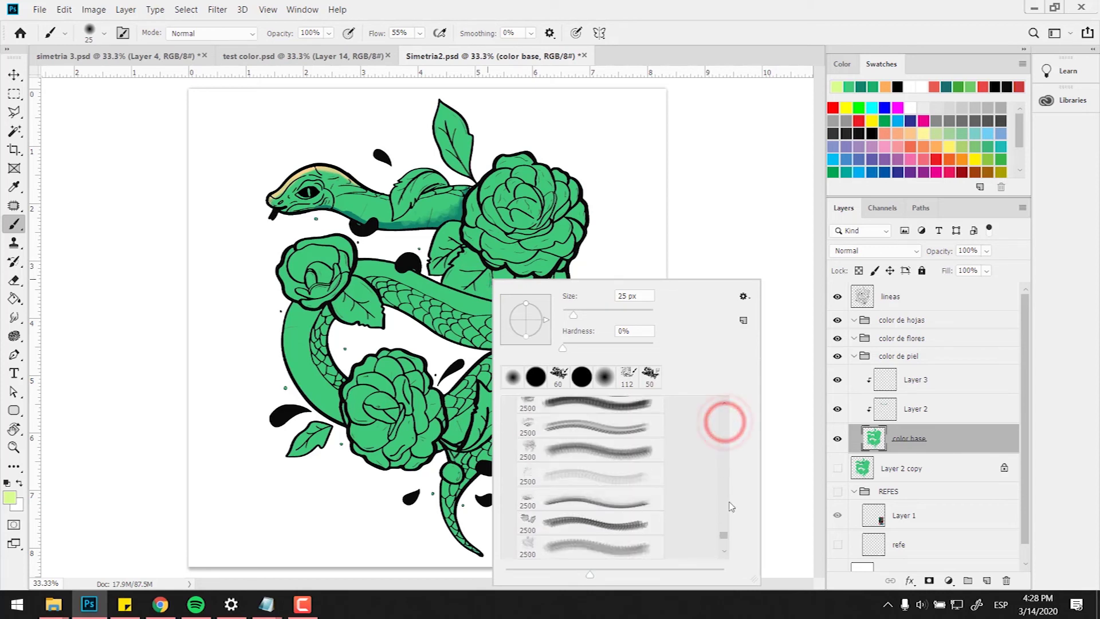
pyautogui.moveTo(724, 535); pyautogui.dragTo(724, 408)
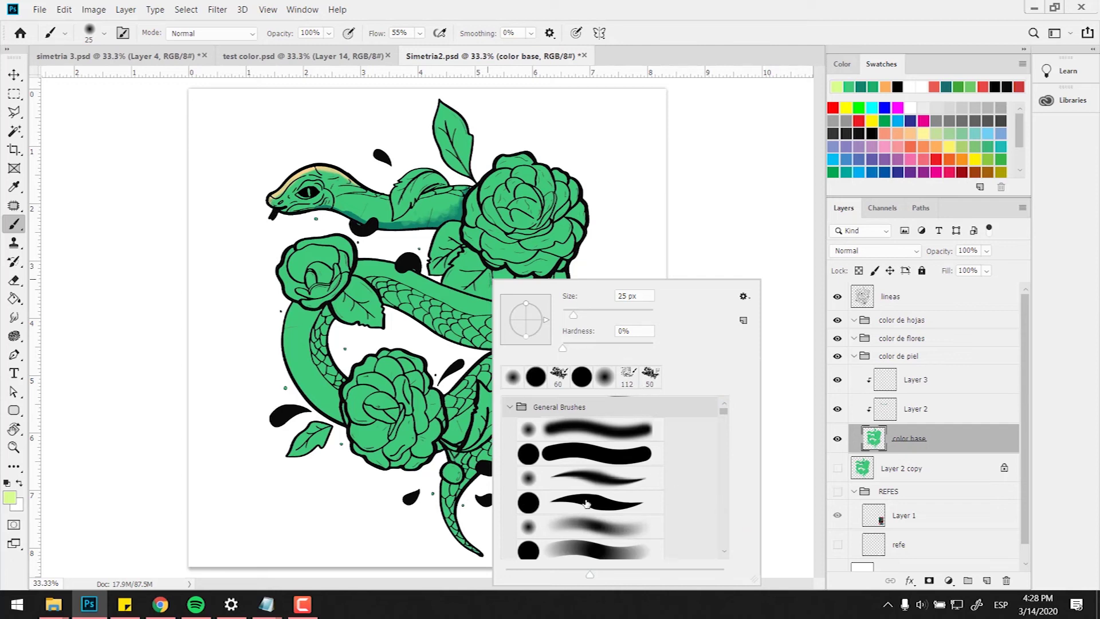
# - Hide the brush tip previews to view the preset list by stroke alone, and show the tips again
pyautogui.click(744, 297)
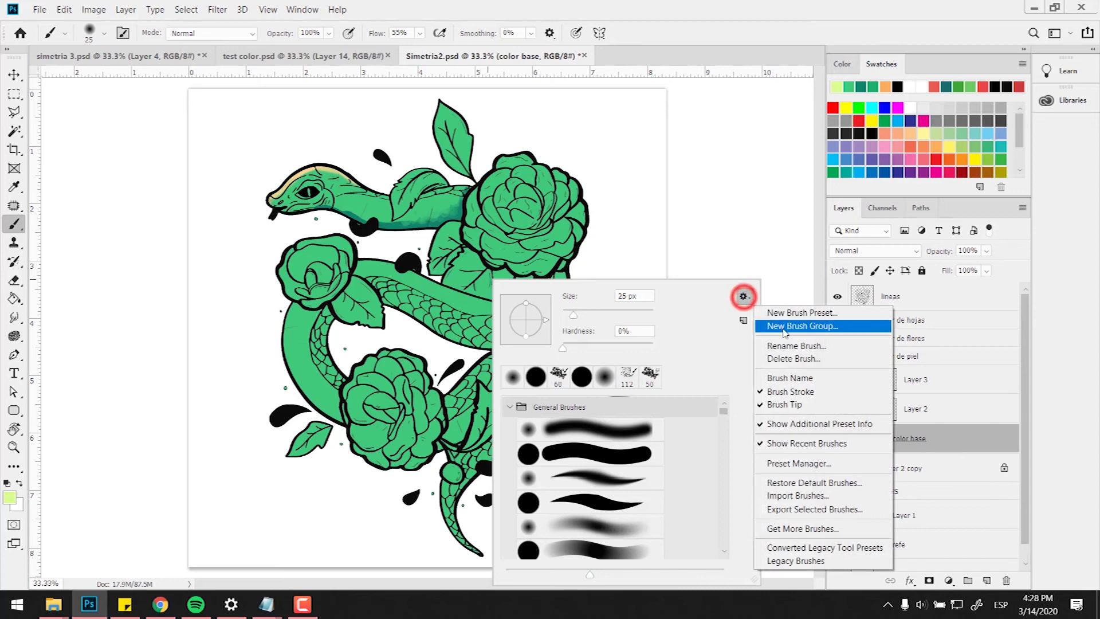
pyautogui.click(772, 405)
pyautogui.scroll(-2, 619, 500)
pyautogui.scroll(2, 641, 486)
pyautogui.scroll(-3, 639, 456)
pyautogui.scroll(-3, 640, 458)
pyautogui.scroll(3, 640, 465)
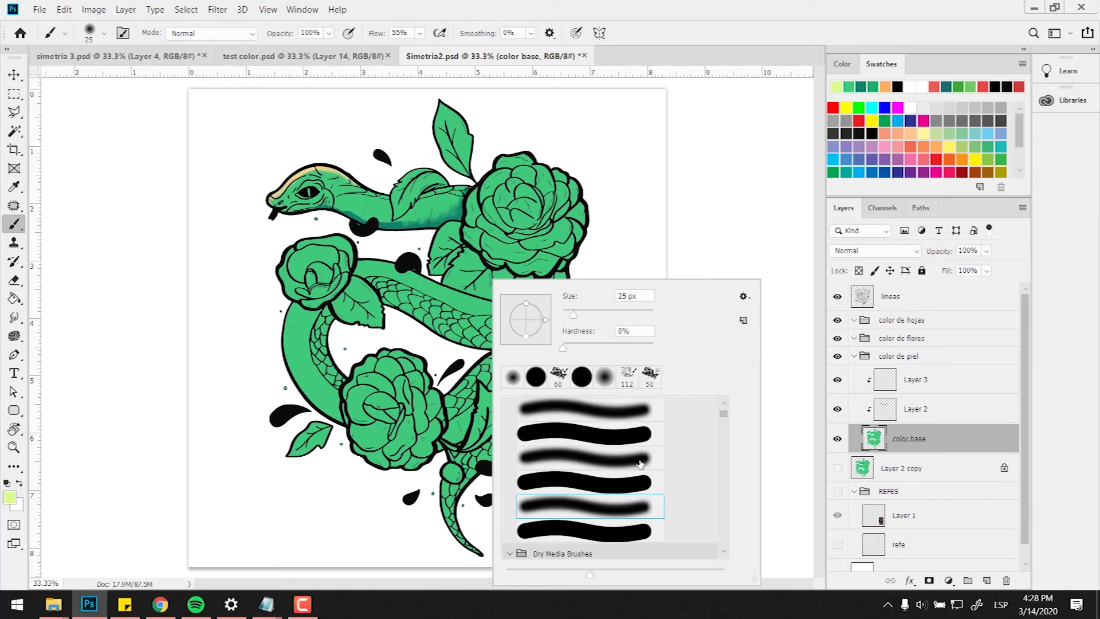
pyautogui.click(744, 296)
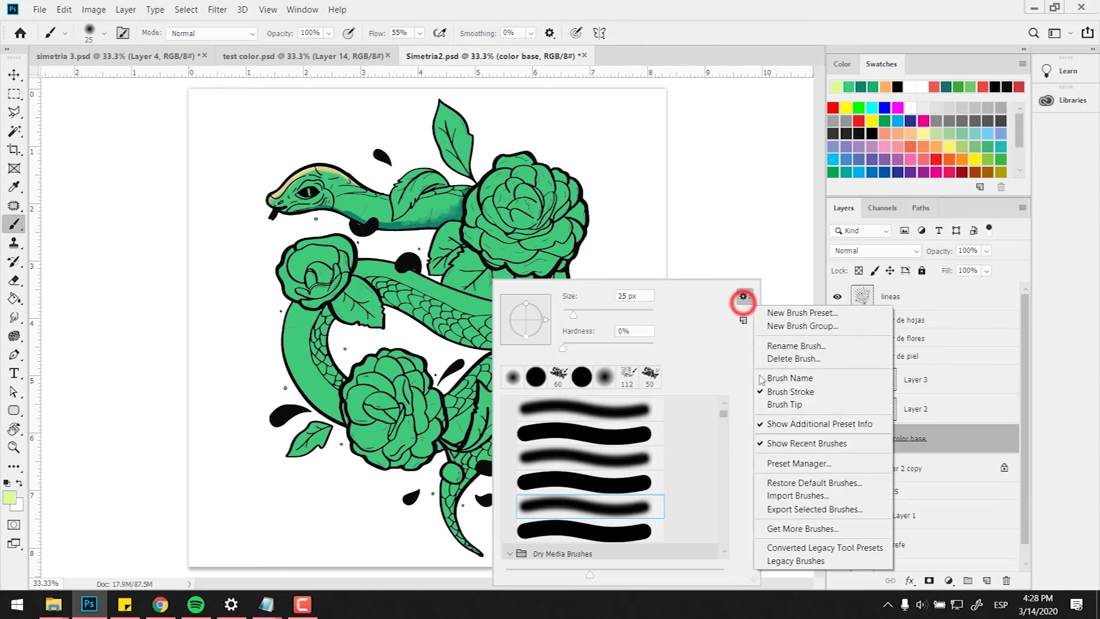
pyautogui.click(764, 406)
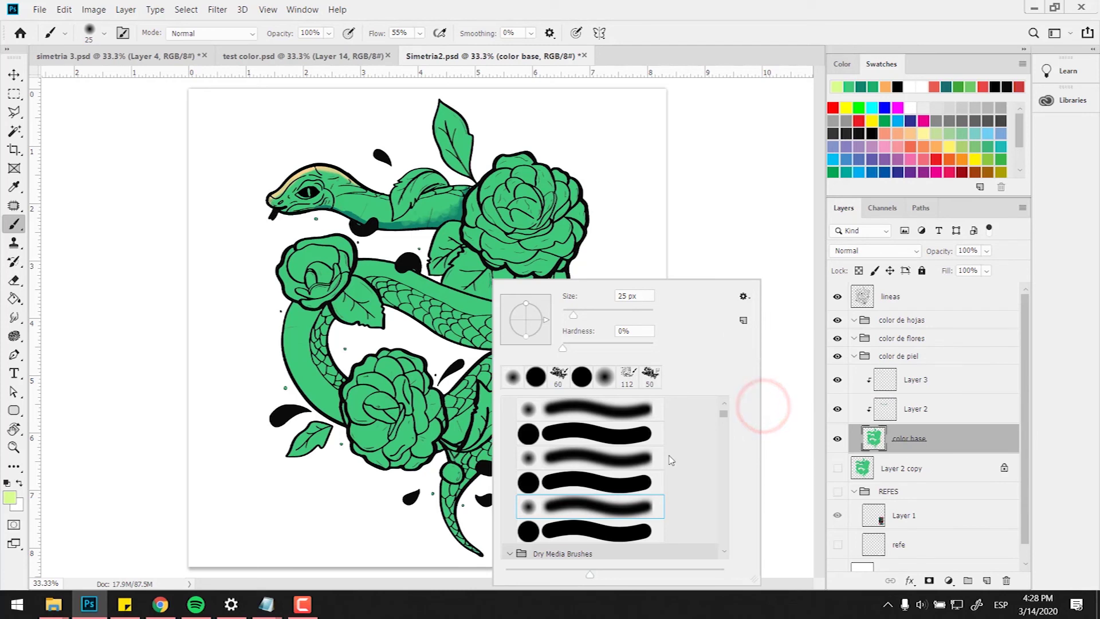
# - Brush a small light yellow-green zigzag test stroke on the color base layer, in the blank area beside the large upper rose
pyautogui.scroll(1, 634, 456)
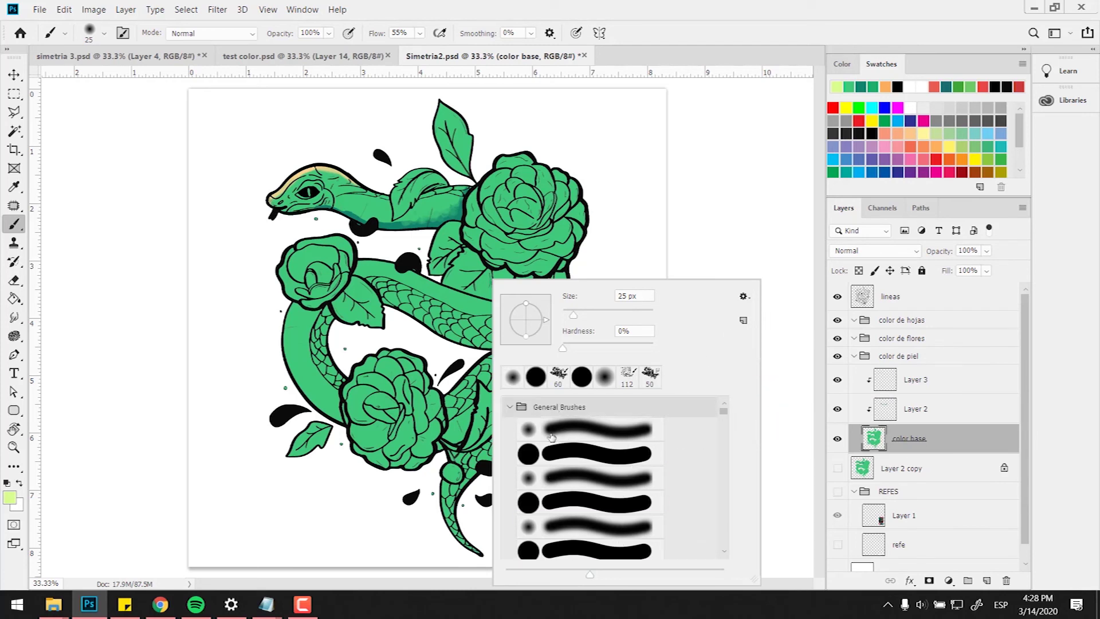
pyautogui.click(620, 214)
pyautogui.moveTo(613, 230); pyautogui.dragTo(637, 264)
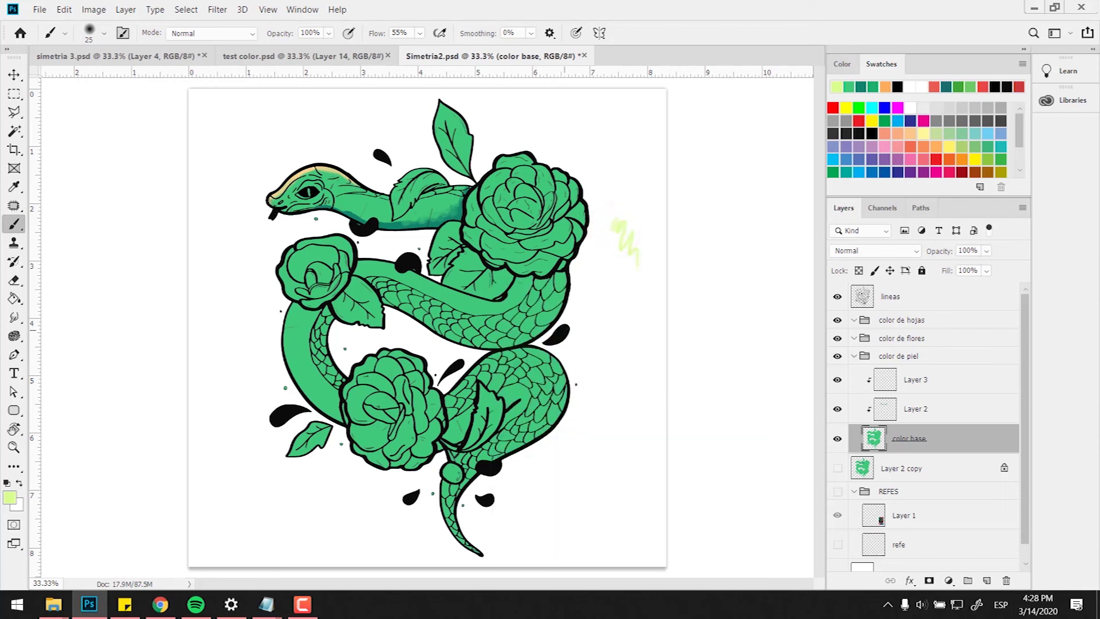
# - Hide the brush stroke previews so the presets show only their tips, and look through the watercolour brush groups
pyautogui.rightClick(562, 332)
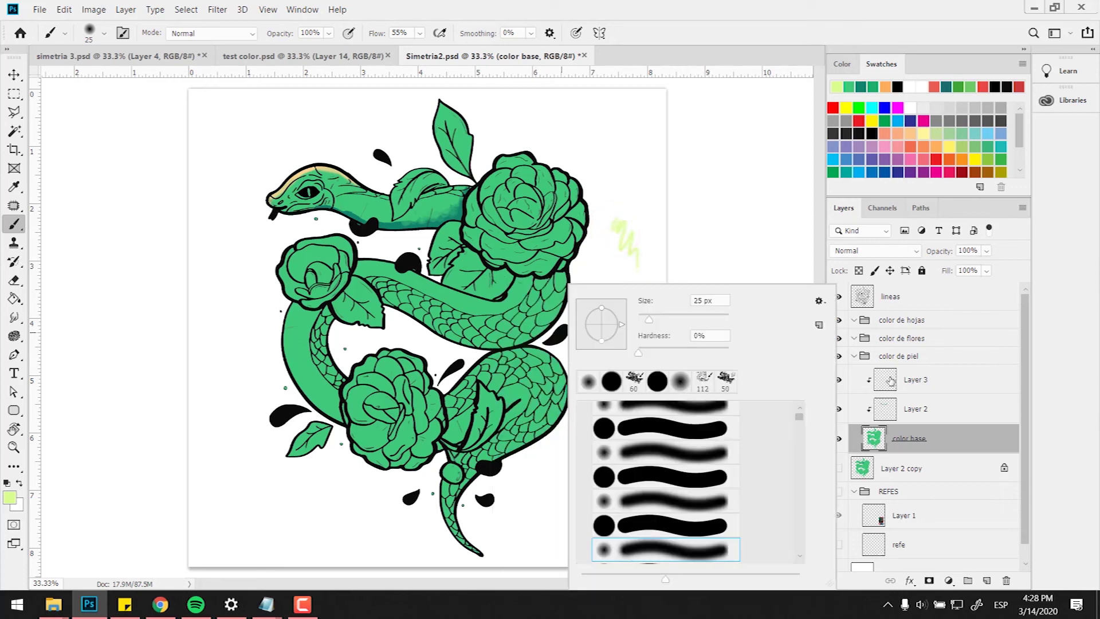
pyautogui.scroll(-5, 763, 476)
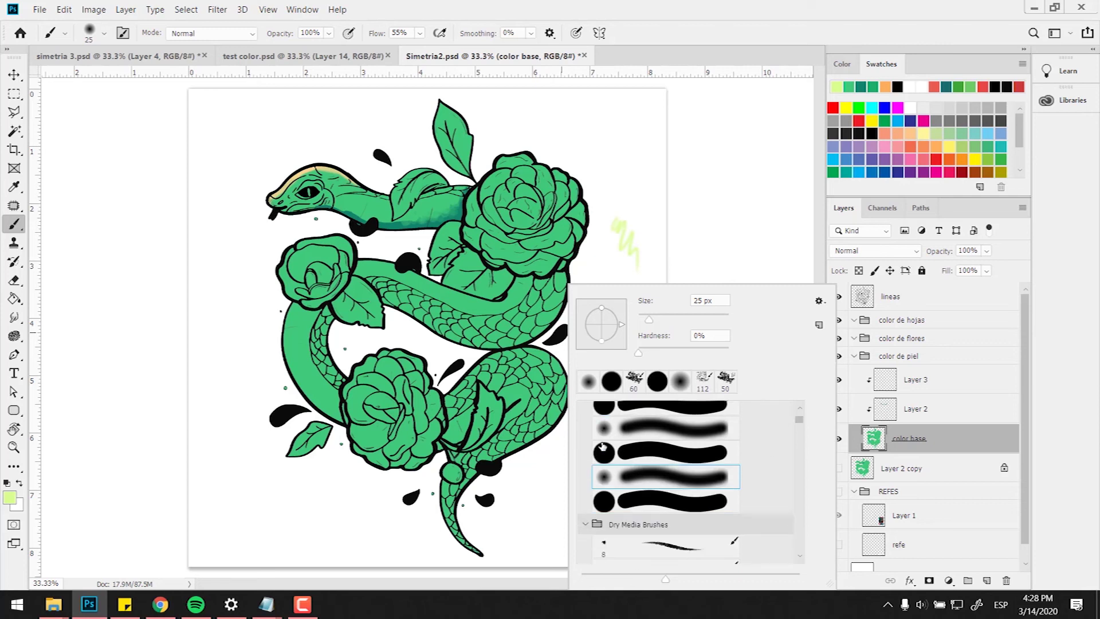
pyautogui.scroll(-4, 687, 478)
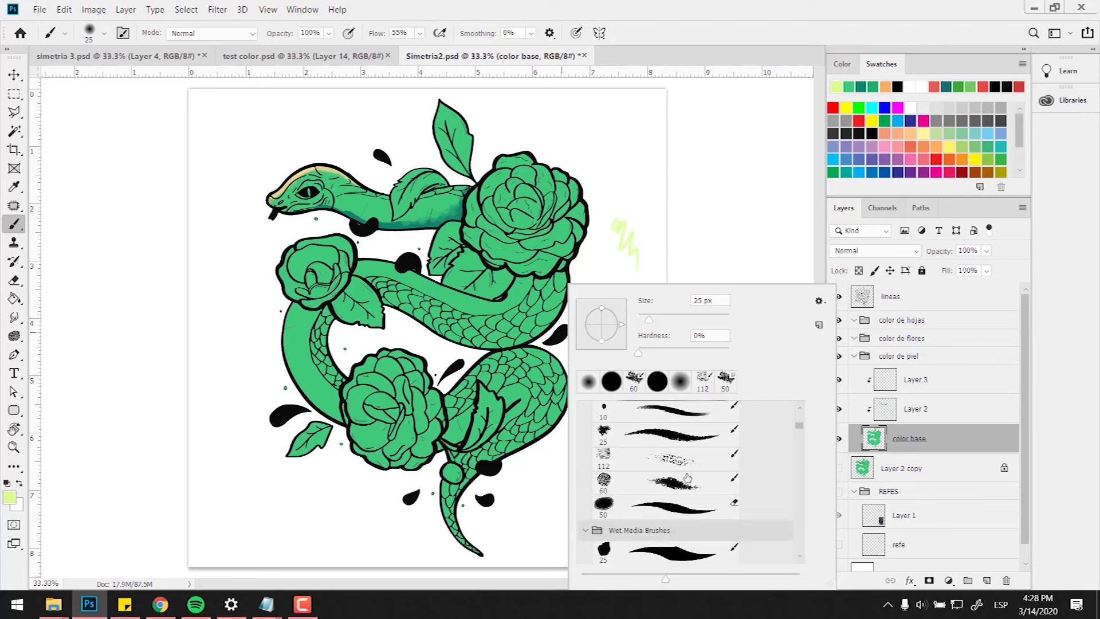
pyautogui.click(819, 300)
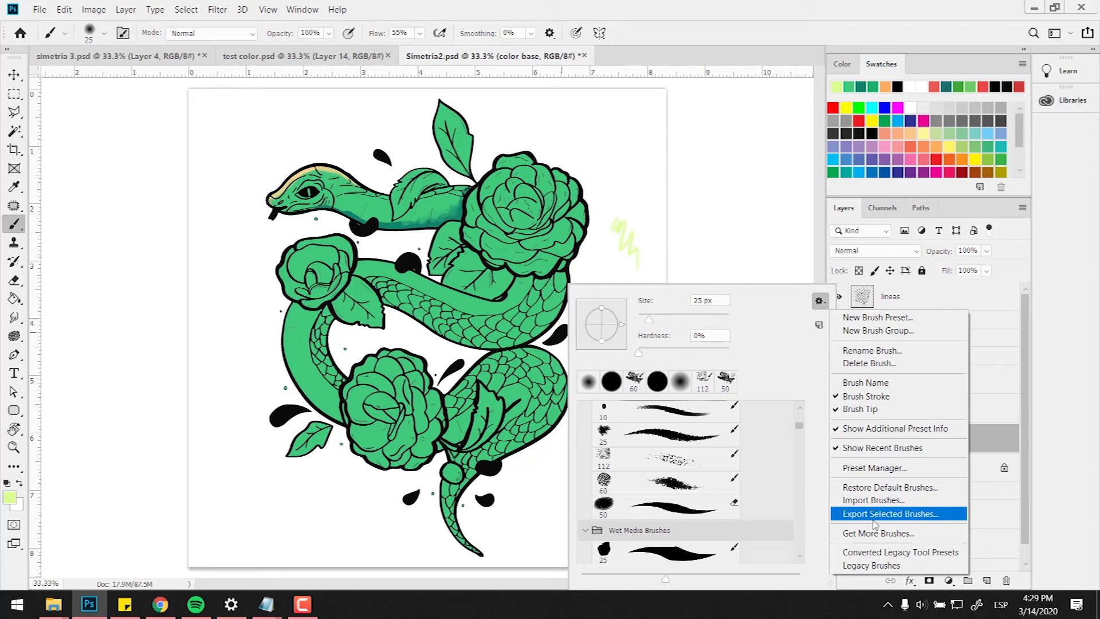
pyautogui.click(853, 397)
pyautogui.click(796, 462)
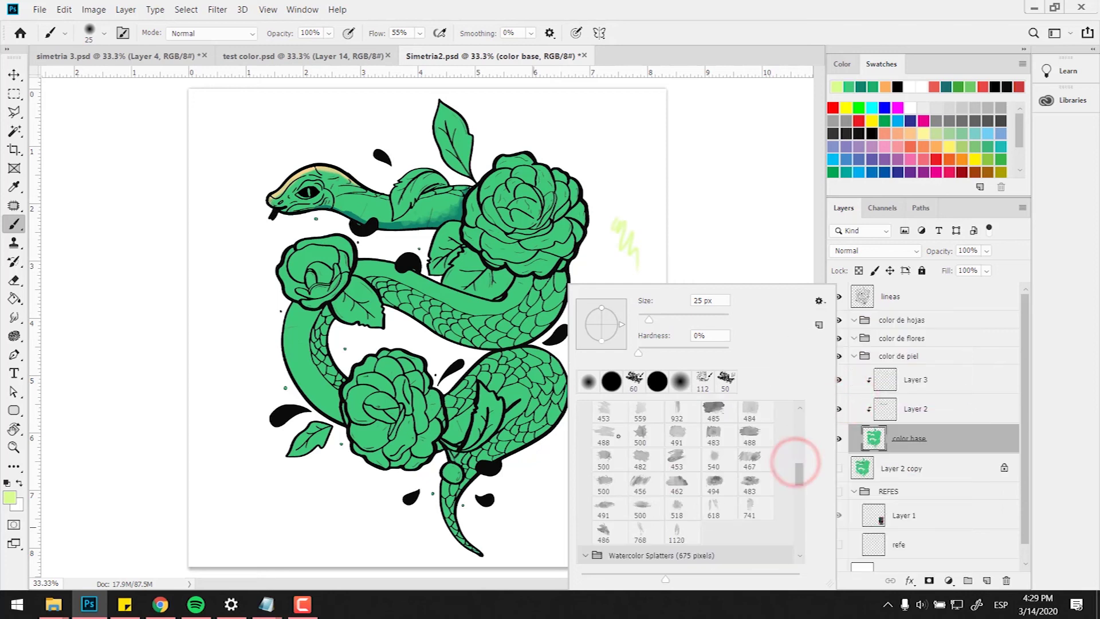
pyautogui.scroll(-5, 676, 481)
pyautogui.scroll(-8, 663, 456)
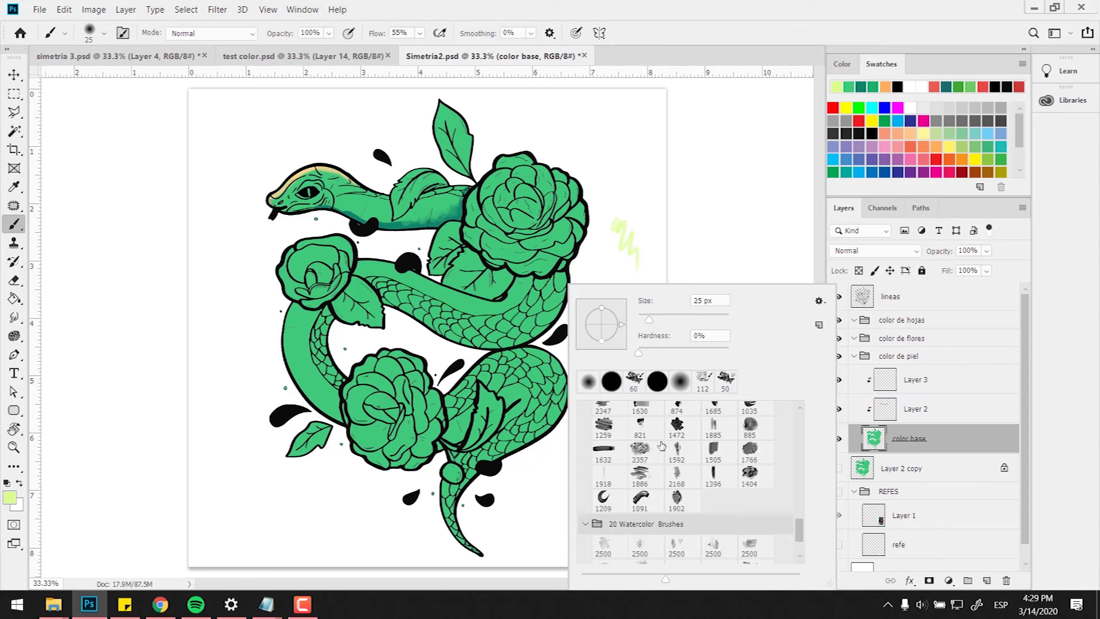
pyautogui.scroll(2, 662, 447)
# - Slightly enlarge the brush tip thumbnails and look through the watercolour-brushes and 20 Watercolor Brushes groups before closing the presets
pyautogui.click(819, 300)
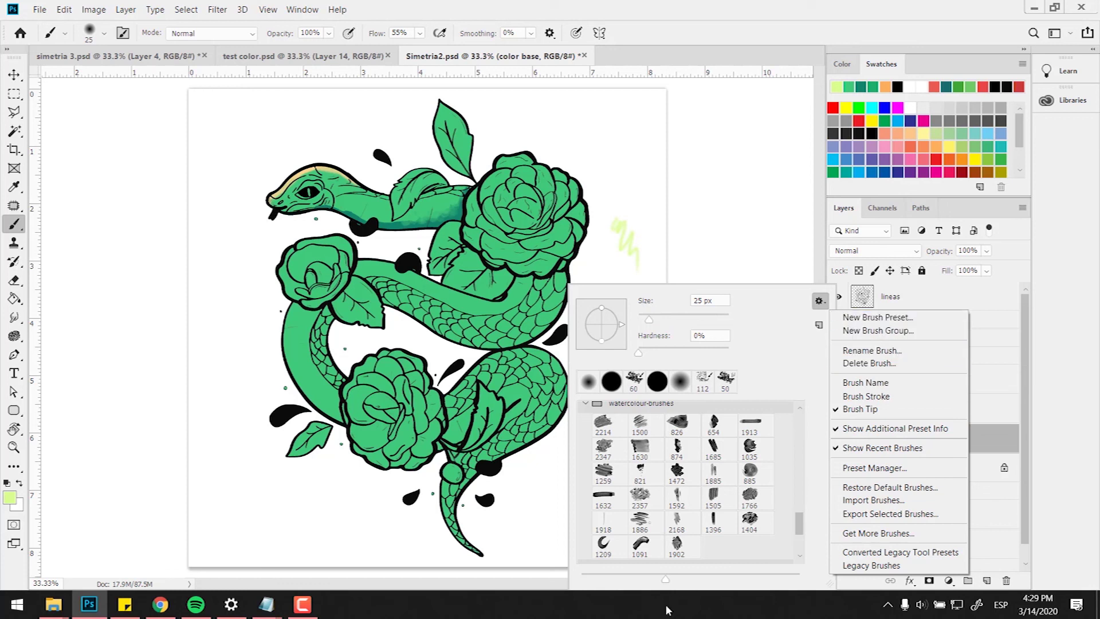
pyautogui.click(674, 581)
pyautogui.moveTo(720, 583)
pyautogui.mouseDown()
pyautogui.moveTo(804, 579)
pyautogui.moveTo(637, 564)
pyautogui.moveTo(671, 561)
pyautogui.mouseUp()
pyautogui.scroll(-5, 673, 501)
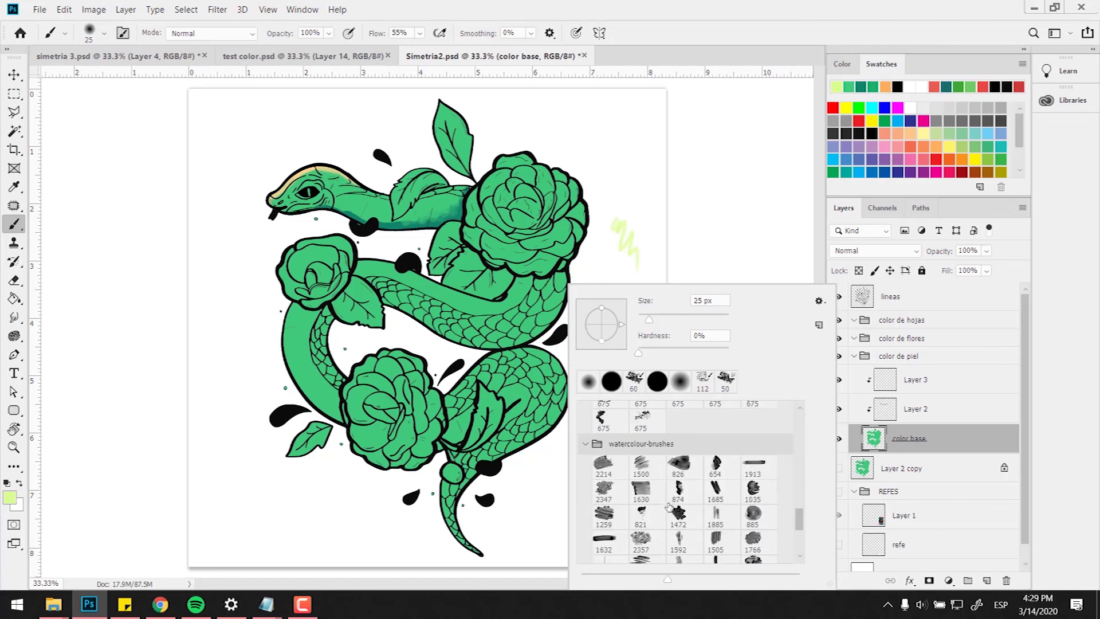
pyautogui.scroll(-1, 676, 461)
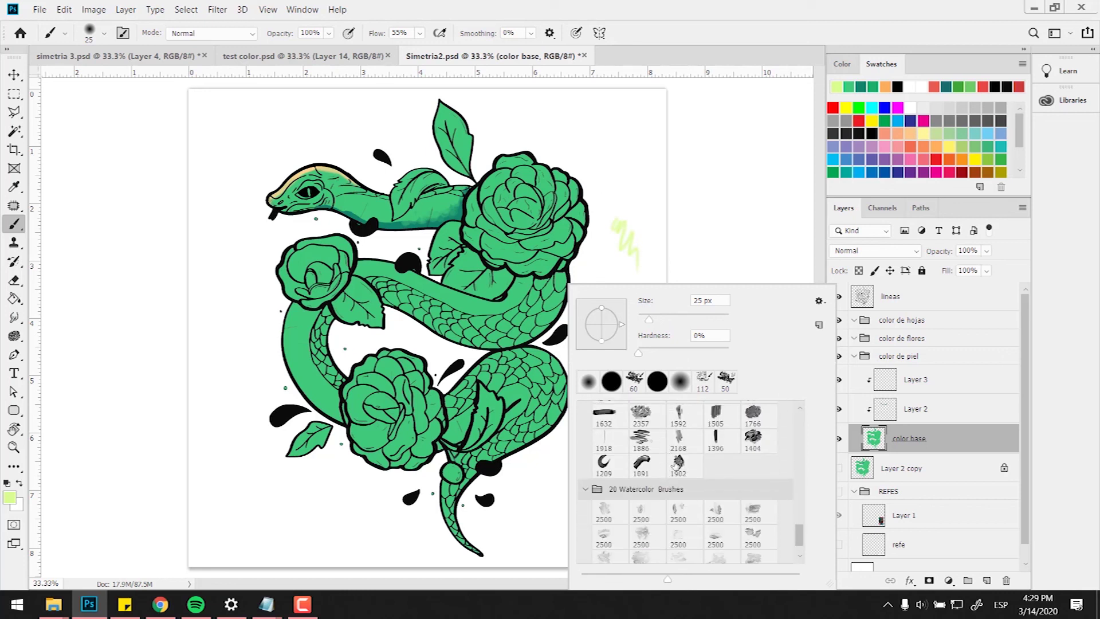
pyautogui.scroll(2, 641, 452)
pyautogui.scroll(1, 642, 455)
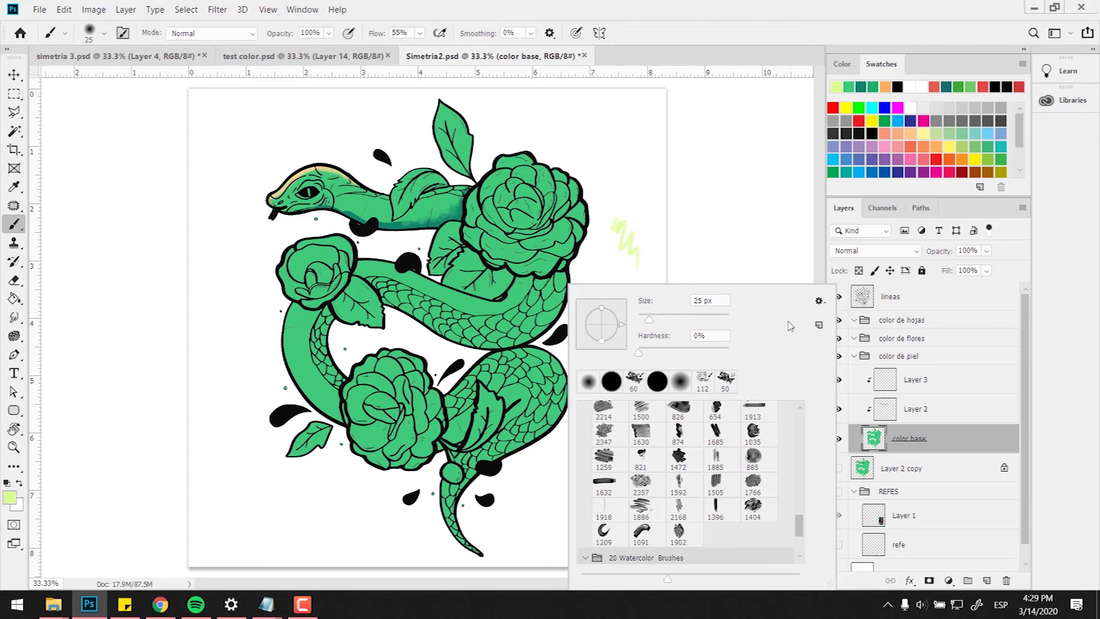
pyautogui.click(710, 239)
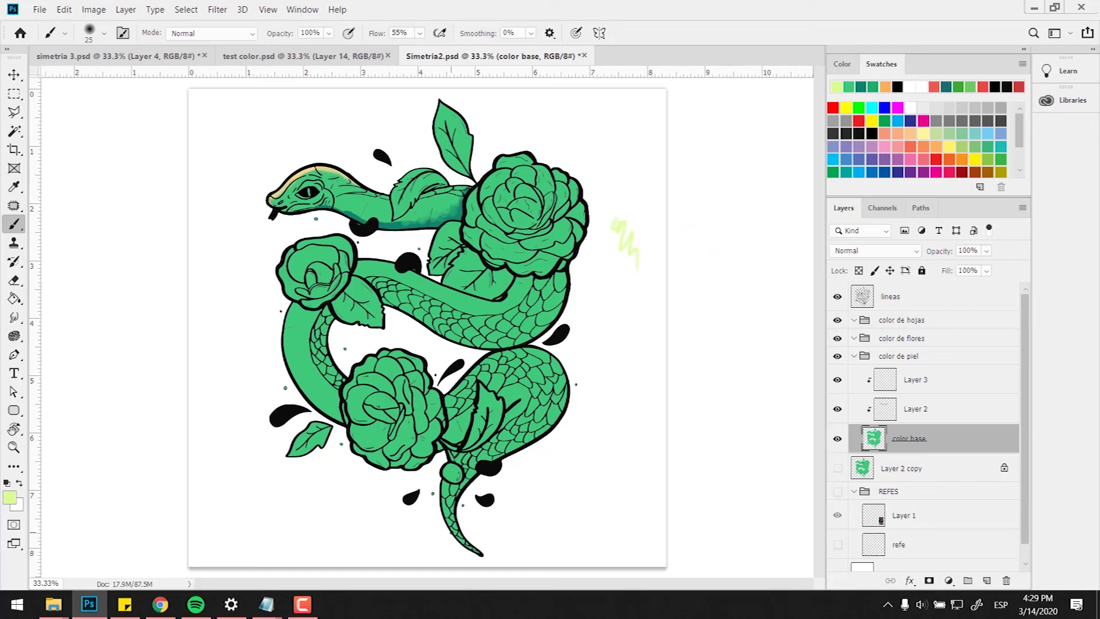